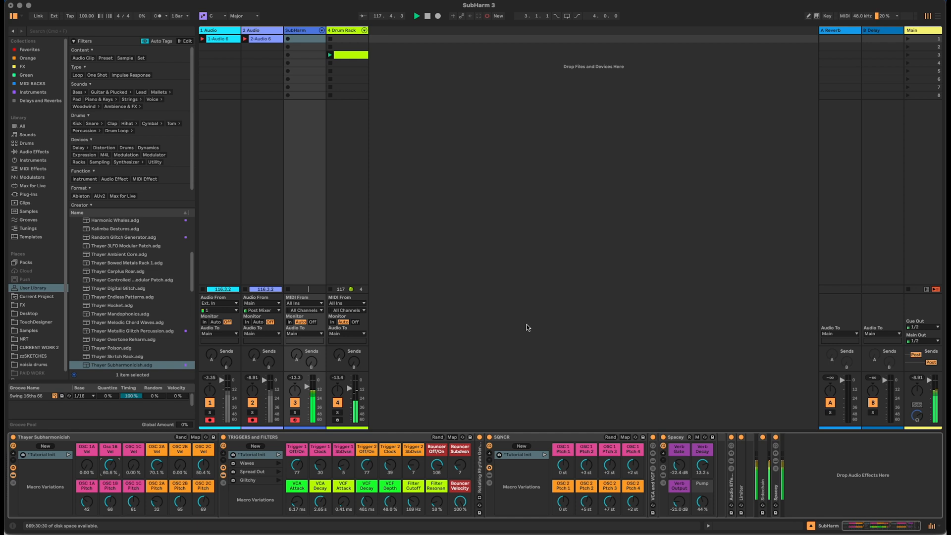
# - Stop the Drum Rack clip and set the OSC 1B, OSC 2A and OSC 2C Vel macros to 0%
pyautogui.click(329, 63)
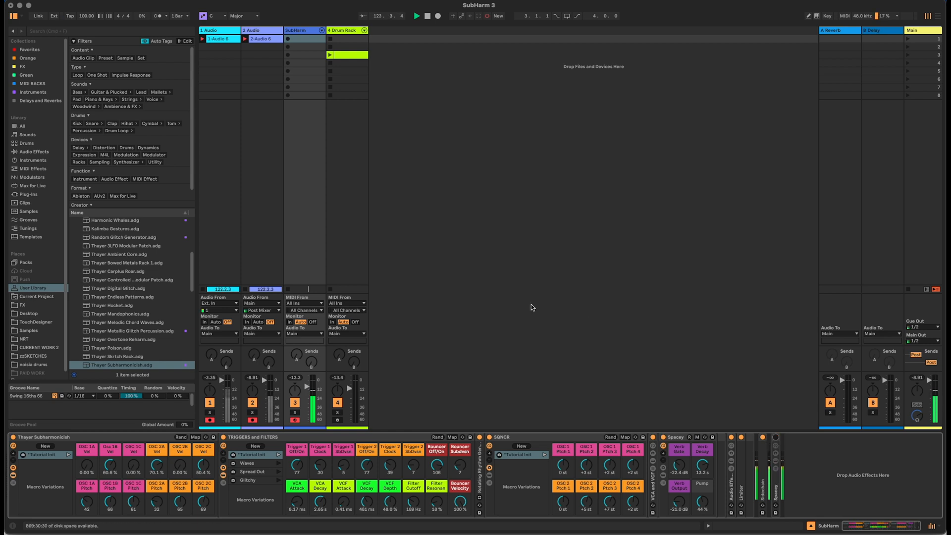
pyautogui.doubleClick(110, 464)
pyautogui.doubleClick(157, 465)
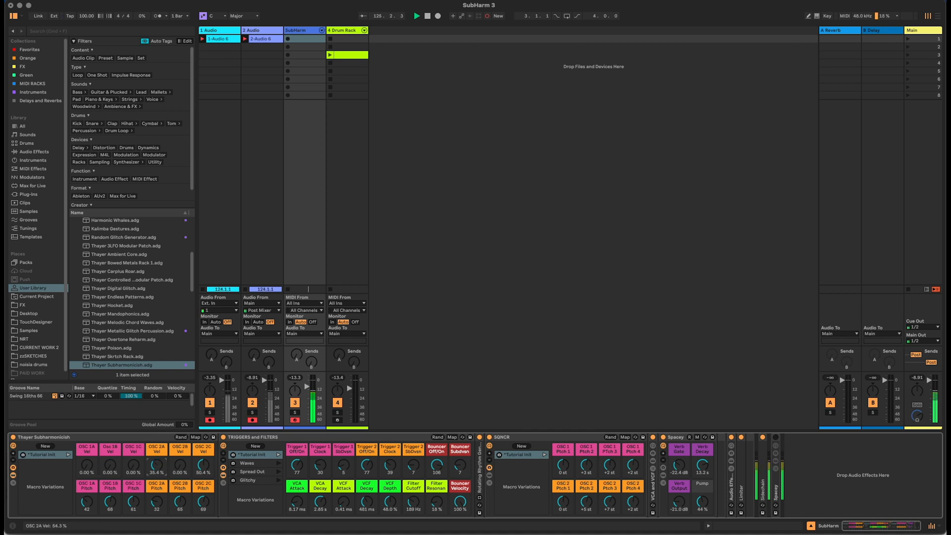
pyautogui.doubleClick(202, 464)
# - Raise OSC 1A Vel to 100% and set the Trigger 2 and Bouncer Off/On macros to 0
pyautogui.moveTo(87, 464); pyautogui.dragTo(90, 426)
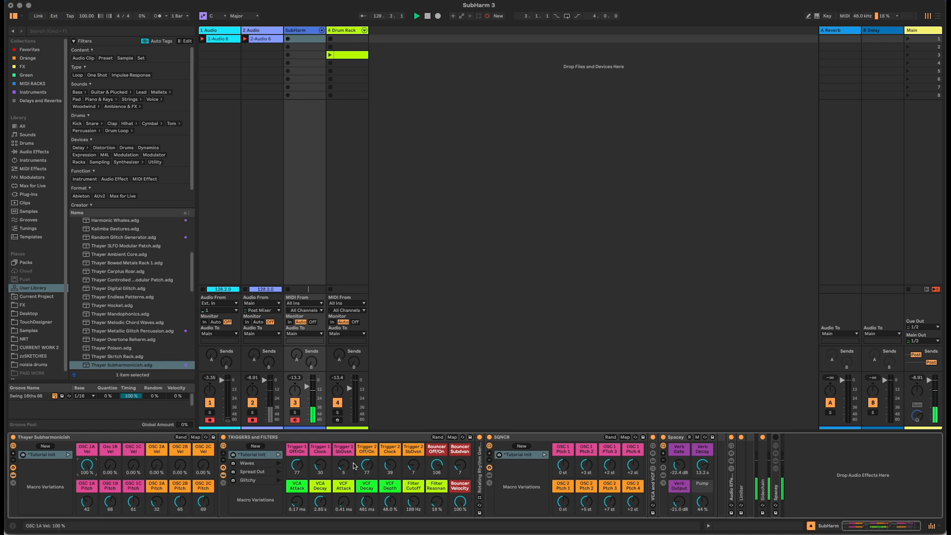
pyautogui.moveTo(366, 465)
pyautogui.mouseDown()
pyautogui.moveTo(366, 488)
pyautogui.moveTo(365, 478)
pyautogui.mouseUp()
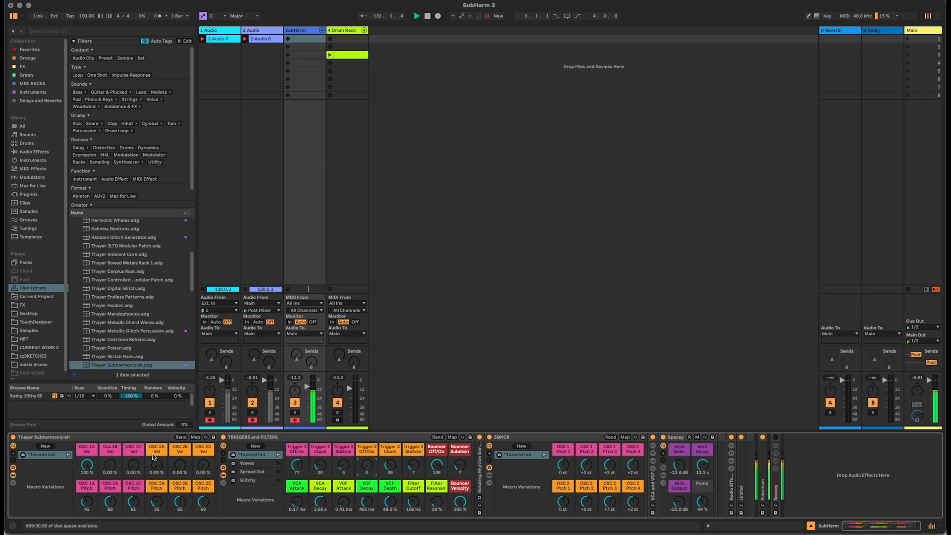
pyautogui.moveTo(437, 464); pyautogui.dragTo(436, 495)
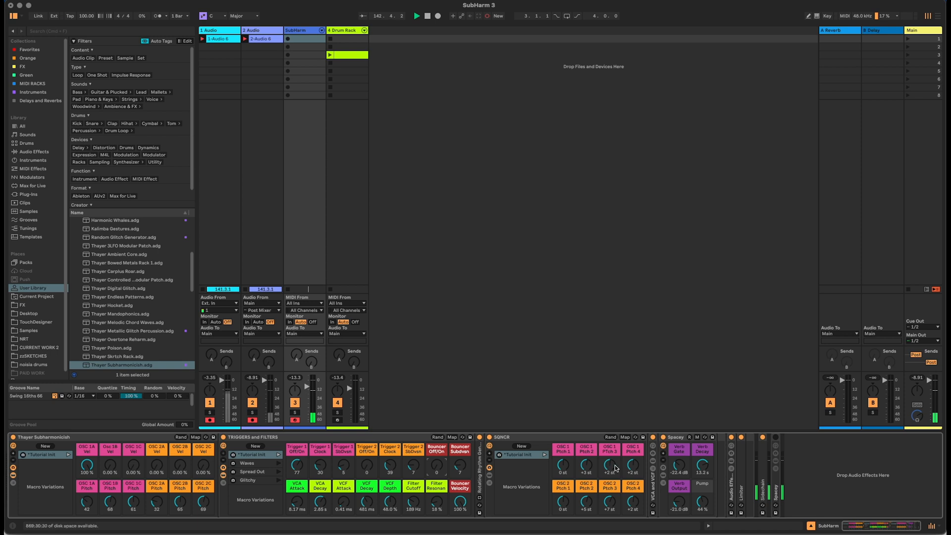
# - Set SQNCR OSC 1 Pitch 3 to +10 st and Pitch 4 to +17 st, and swap OSC 1A Vel to 0% and OSC 1B Vel to 100%
pyautogui.moveTo(608, 465); pyautogui.dragTo(633, 449)
pyautogui.moveTo(110, 466); pyautogui.dragTo(110, 435)
pyautogui.moveTo(83, 465); pyautogui.dragTo(83, 525)
pyautogui.moveTo(106, 467); pyautogui.dragTo(109, 448)
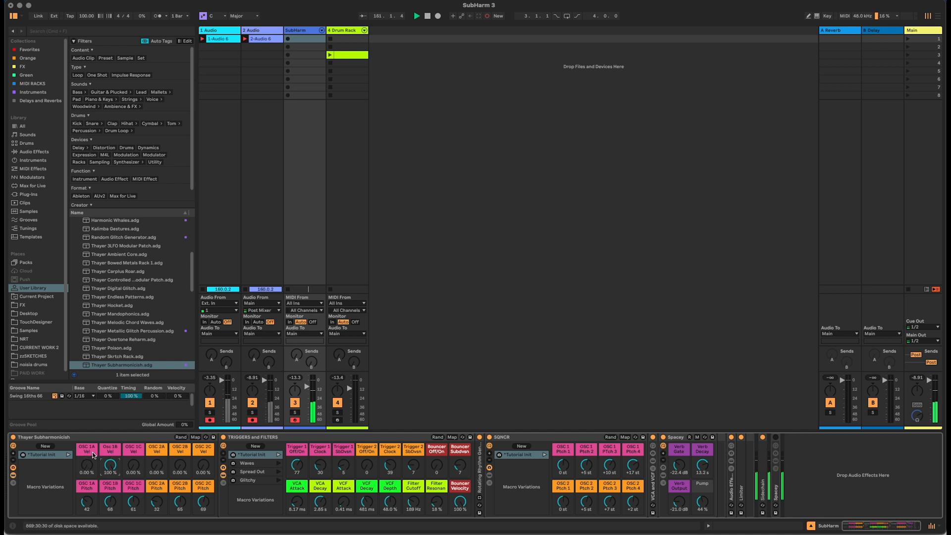
# - Blend the OSC 1 voices with Vel at about 50% for 1A, 68% for 1B and 61% for 1C
pyautogui.moveTo(133, 465); pyautogui.dragTo(133, 462)
pyautogui.moveTo(133, 465); pyautogui.dragTo(110, 468)
pyautogui.moveTo(87, 465); pyautogui.dragTo(87, 448)
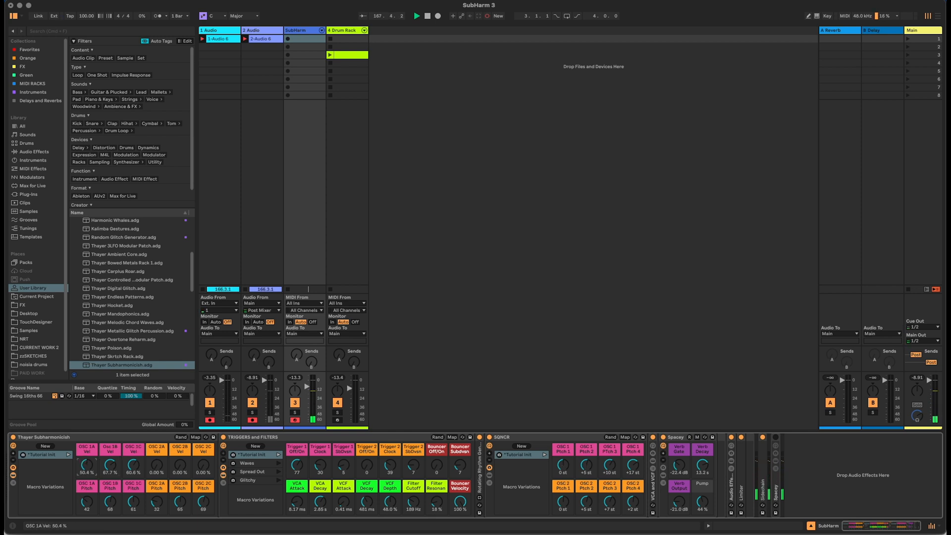
# - Set OSC 1B Pitch to 73 and OSC 1C Pitch to 82, with Vel at 63% for 1A, 70.9% for 1B and 63% for 1C
pyautogui.moveTo(87, 464); pyautogui.dragTo(86, 463)
pyautogui.moveTo(134, 465); pyautogui.dragTo(133, 483)
pyautogui.moveTo(133, 502); pyautogui.dragTo(110, 524)
pyautogui.moveTo(117, 470); pyautogui.dragTo(117, 413)
pyautogui.moveTo(129, 468); pyautogui.dragTo(131, 483)
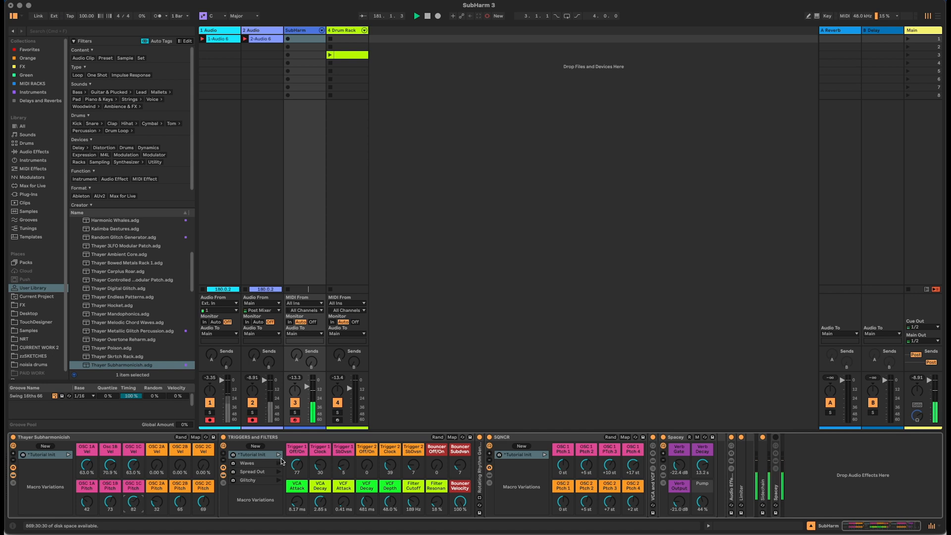
# - Try bringing in OSC 2A with Trigger 2 switched on, and reset both macros to zero
pyautogui.moveTo(156, 467); pyautogui.dragTo(157, 435)
pyautogui.moveTo(367, 465); pyautogui.dragTo(367, 429)
pyautogui.doubleClick(158, 463)
pyautogui.doubleClick(366, 462)
# - Expand the Rotating Rhythm Generator and raise the Trigger 1 Clock macro to 46
pyautogui.doubleClick(480, 462)
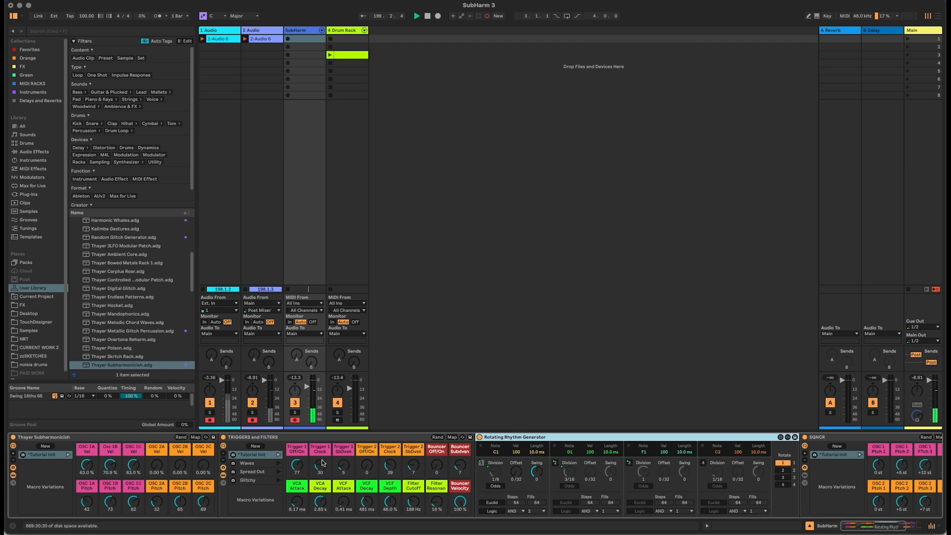
pyautogui.moveTo(321, 469); pyautogui.dragTo(321, 464)
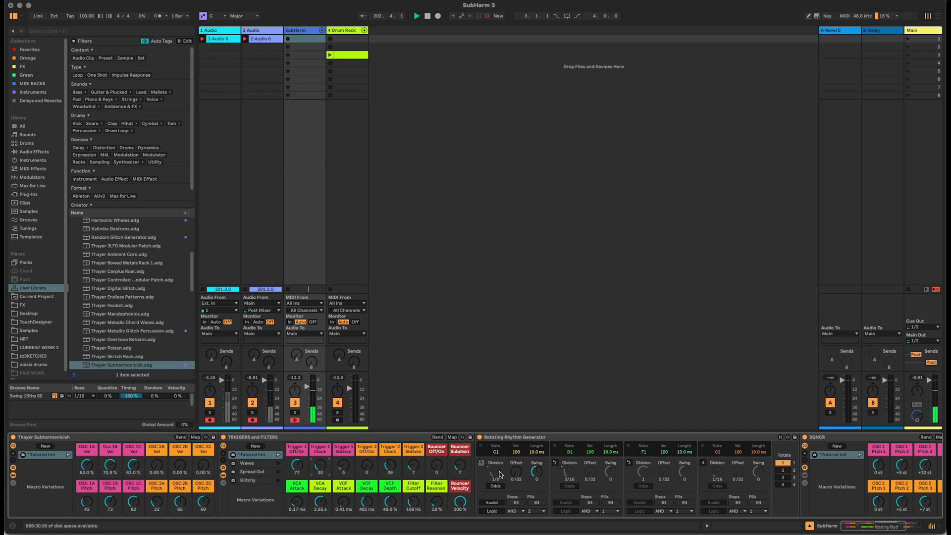
pyautogui.moveTo(327, 468); pyautogui.dragTo(327, 462)
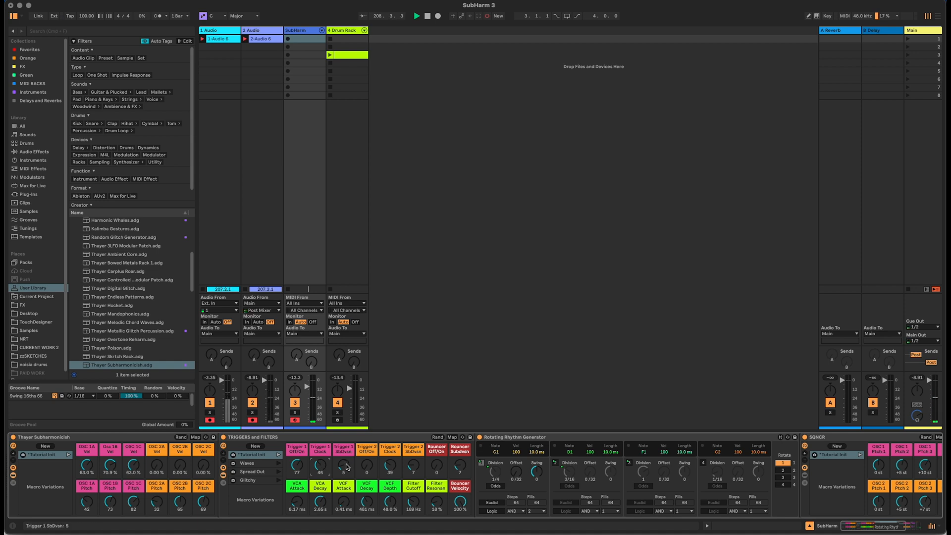
# - Try several Trigger 1 SbDvsn values, settle on Clock 41 and SbDvsn 5, and collapse the Rotating Rhythm Generator
pyautogui.moveTo(343, 467); pyautogui.dragTo(345, 470)
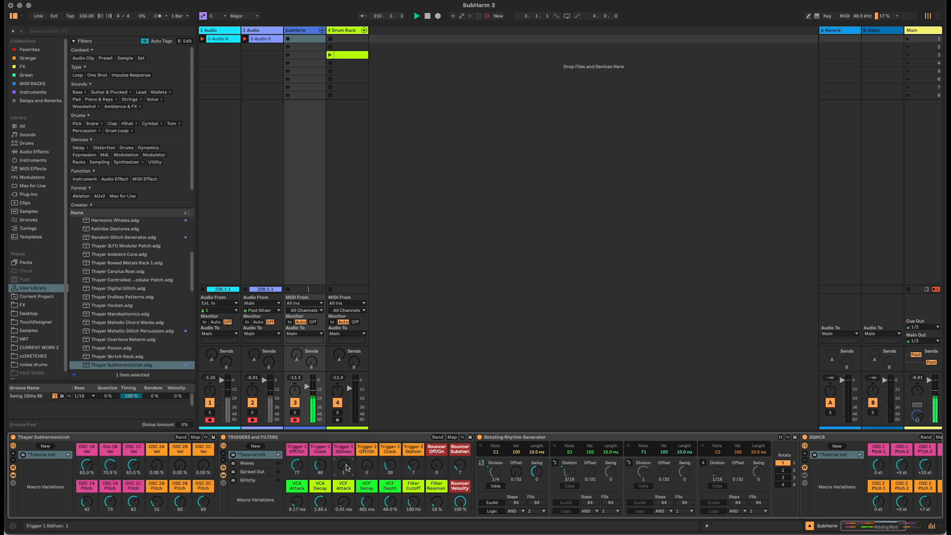
pyautogui.moveTo(346, 467); pyautogui.dragTo(345, 464)
pyautogui.moveTo(345, 468); pyautogui.dragTo(345, 463)
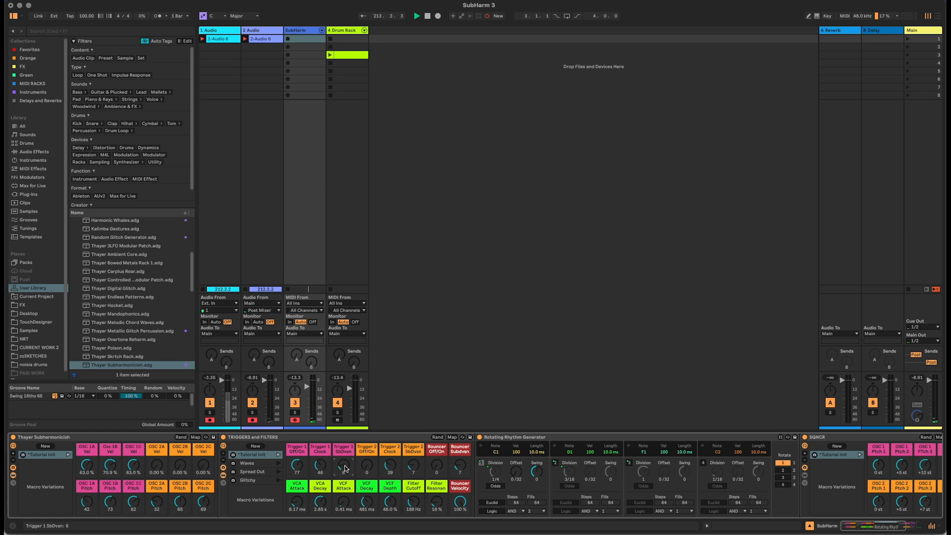
pyautogui.click(321, 465)
pyautogui.click(345, 473)
pyautogui.moveTo(345, 473); pyautogui.dragTo(345, 475)
pyautogui.doubleClick(515, 439)
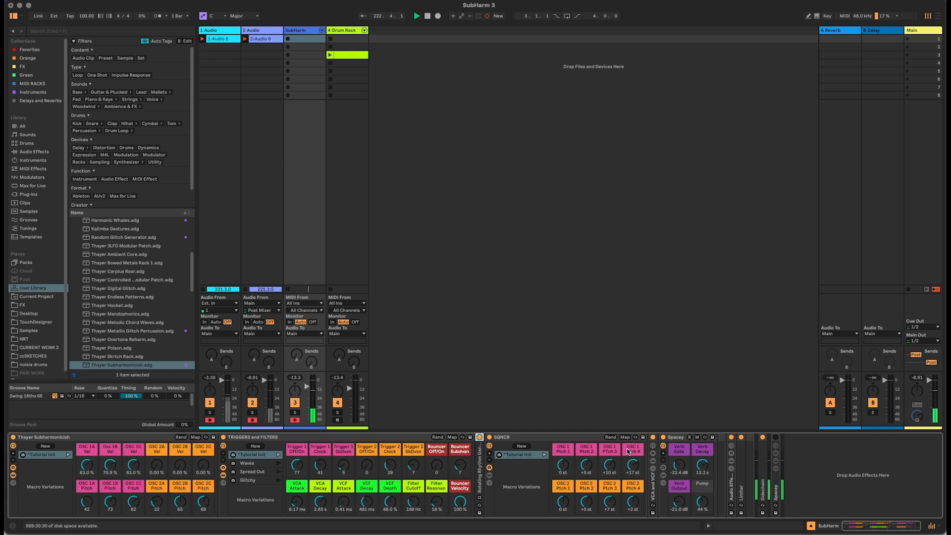
# - Set OSC 1B and OSC 1C Vel to 0%, and turn on Trigger 2 with Off/On at 82 and Clock at 38
pyautogui.moveTo(110, 465); pyautogui.dragTo(110, 500)
pyautogui.moveTo(134, 458); pyautogui.dragTo(134, 495)
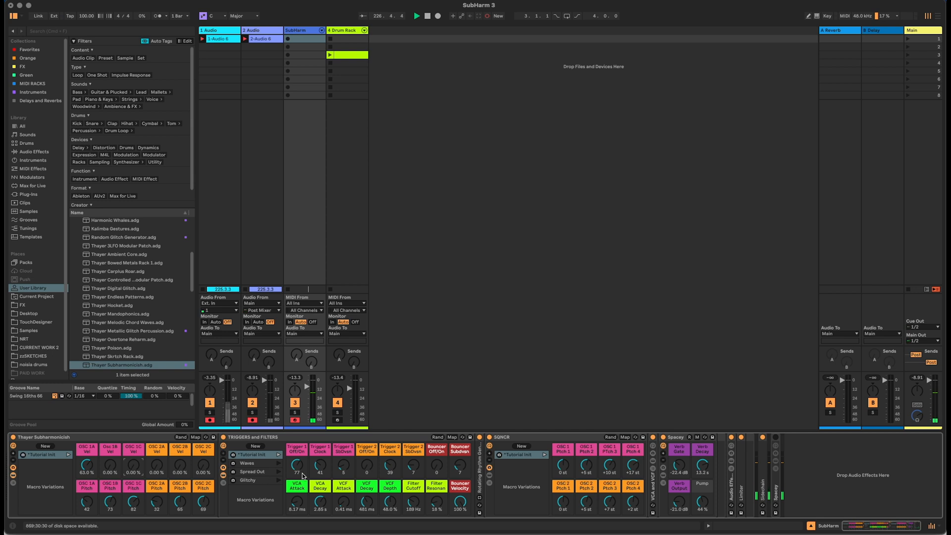
pyautogui.moveTo(369, 466)
pyautogui.mouseDown()
pyautogui.moveTo(369, 446)
pyautogui.moveTo(369, 468)
pyautogui.mouseUp()
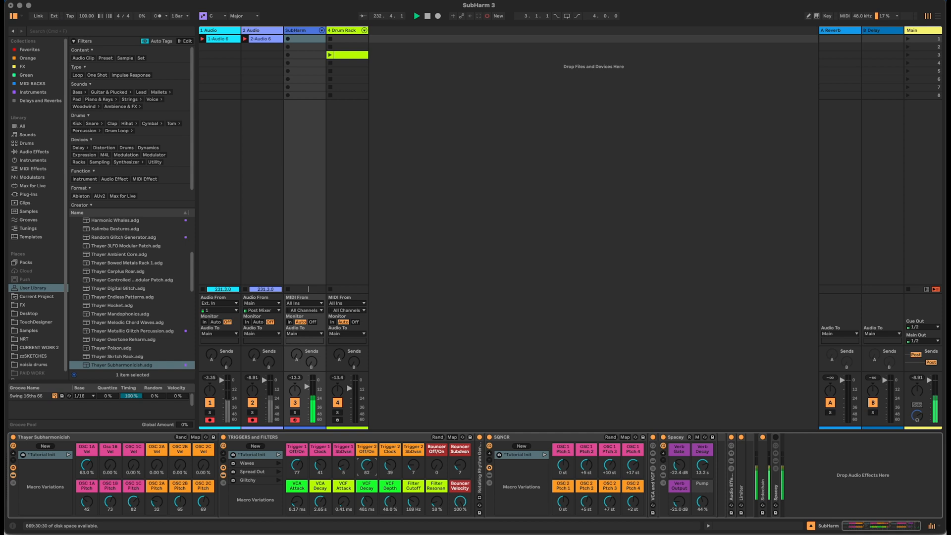
pyautogui.moveTo(366, 465); pyautogui.dragTo(367, 448)
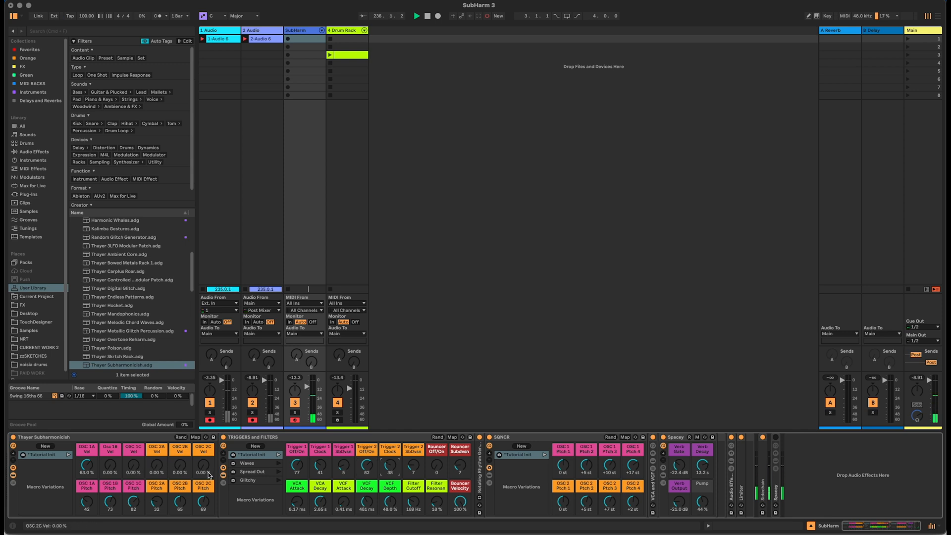
# - Balance the oscillator Vel macros at about 63% for OSC 1B, 45.7% for 1C, 57.5% for 2B and 40.2% for 2C
pyautogui.moveTo(180, 465); pyautogui.dragTo(179, 442)
pyautogui.moveTo(110, 466); pyautogui.dragTo(133, 433)
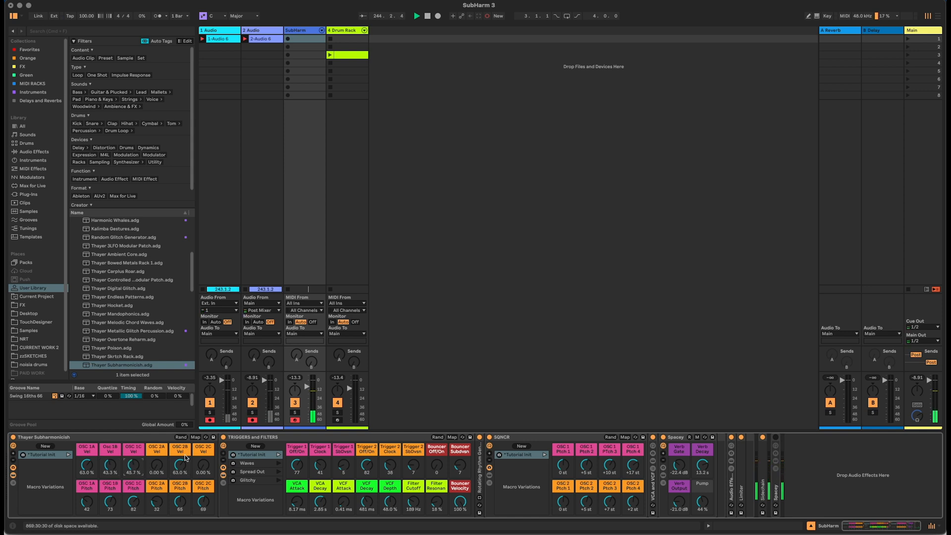
pyautogui.moveTo(203, 465); pyautogui.dragTo(203, 448)
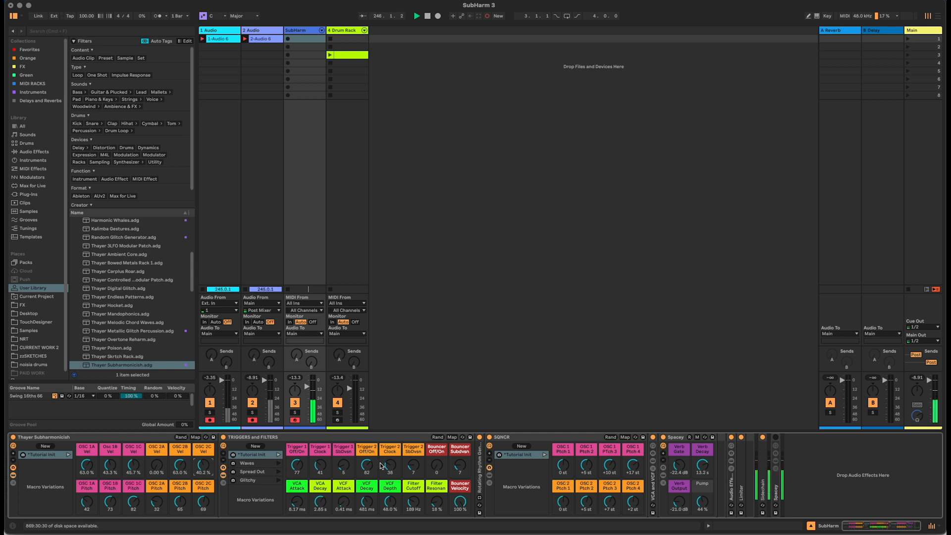
pyautogui.moveTo(186, 467); pyautogui.dragTo(186, 465)
# - Try the Bouncer trigger with Bouncer Subdvsn at 4, and set Bouncer Off/On back to 0
pyautogui.moveTo(440, 468); pyautogui.dragTo(458, 469)
pyautogui.moveTo(436, 466); pyautogui.dragTo(436, 503)
pyautogui.click(140, 439)
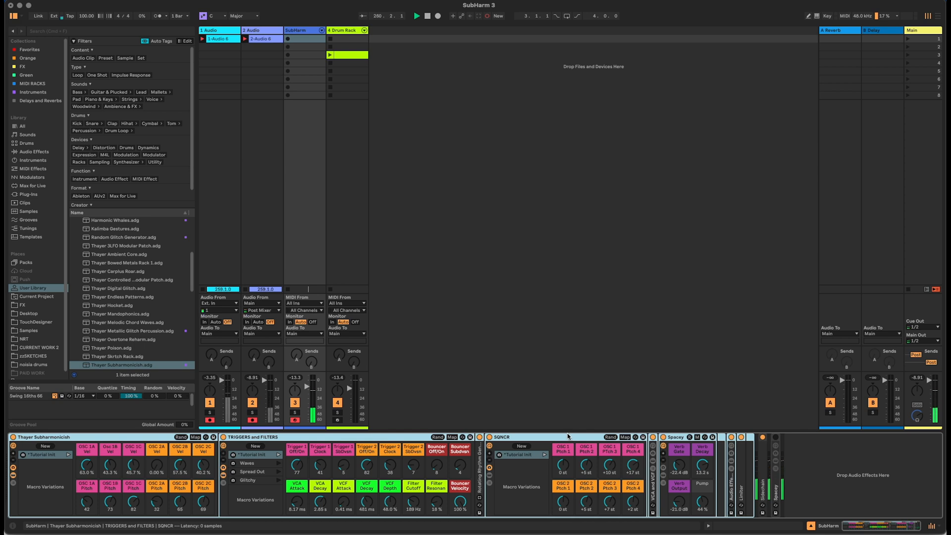
# - Deactivate the SubHarm and Drum Rack tracks
pyautogui.click(295, 402)
pyautogui.click(337, 403)
pyautogui.click(520, 476)
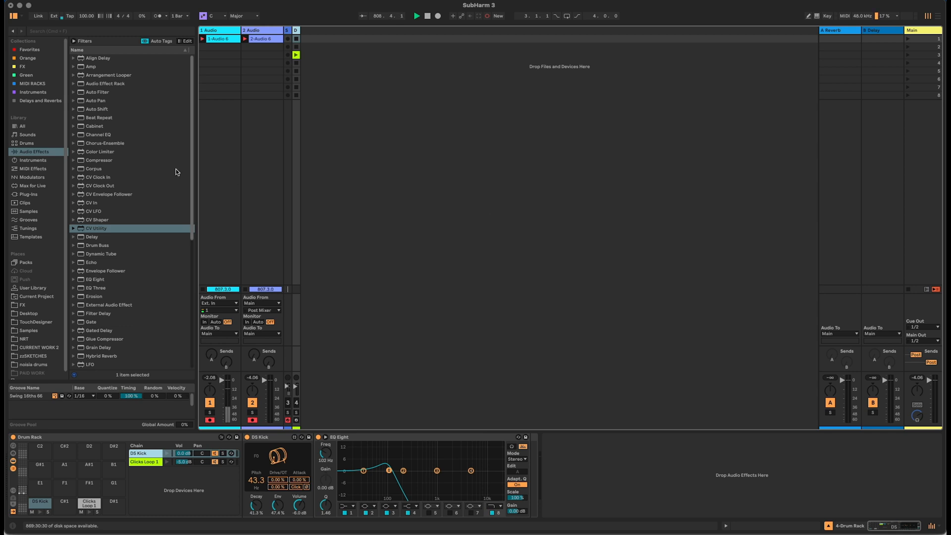
# - Create a new MIDI track with the Rotating Rhythm Generator and add the Operator instrument after it
pyautogui.click(45, 168)
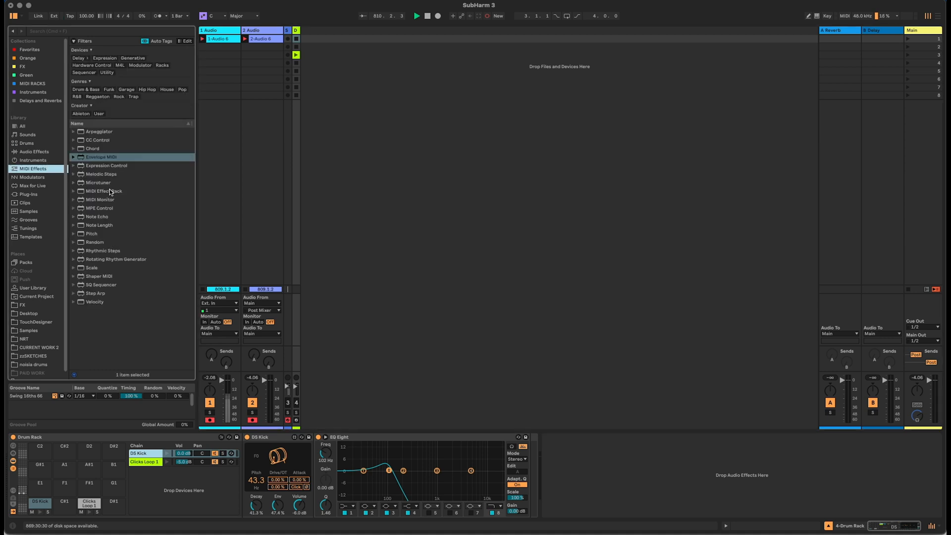
pyautogui.moveTo(114, 256); pyautogui.dragTo(458, 206)
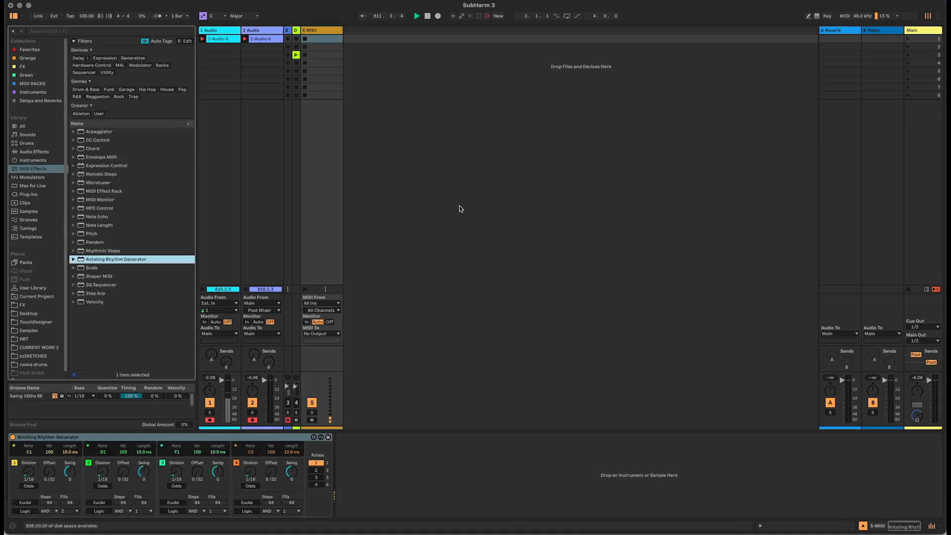
pyautogui.click(36, 160)
pyautogui.moveTo(95, 328); pyautogui.dragTo(412, 466)
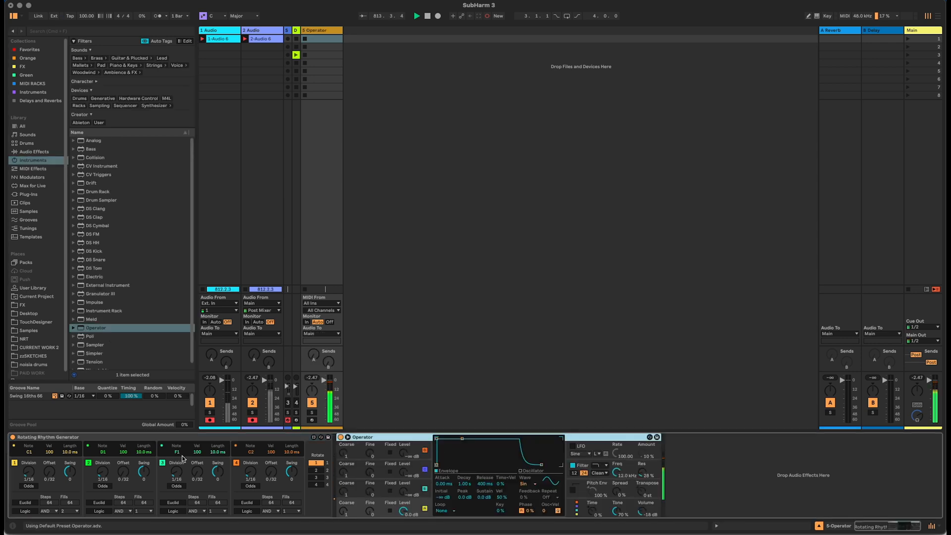
# - Switch off lanes 2, 3 and 4 of the Rotating Rhythm Generator so only lane 1 plays
pyautogui.click(89, 463)
pyautogui.click(162, 463)
pyautogui.click(236, 463)
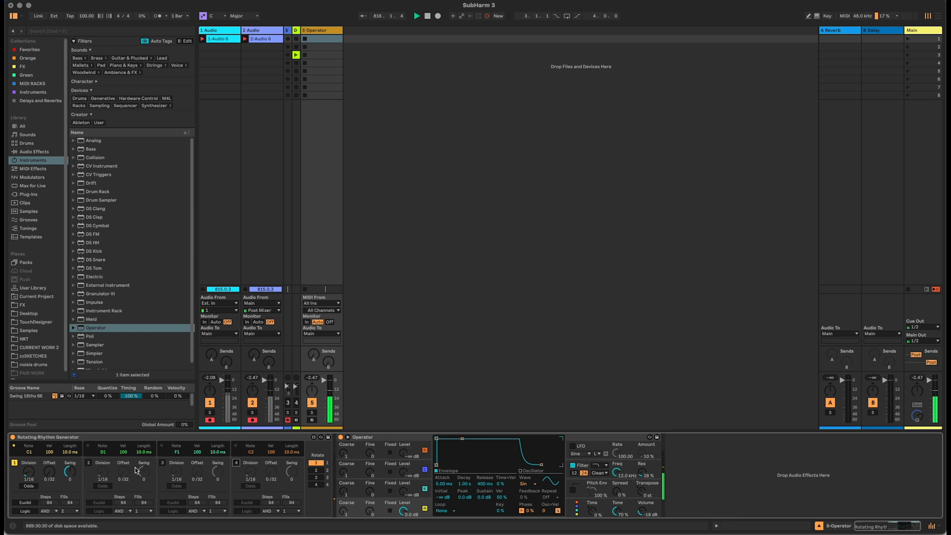
# - Group the Rotating Rhythm Generator and Operator into an Instrument Rack
pyautogui.click(258, 435)
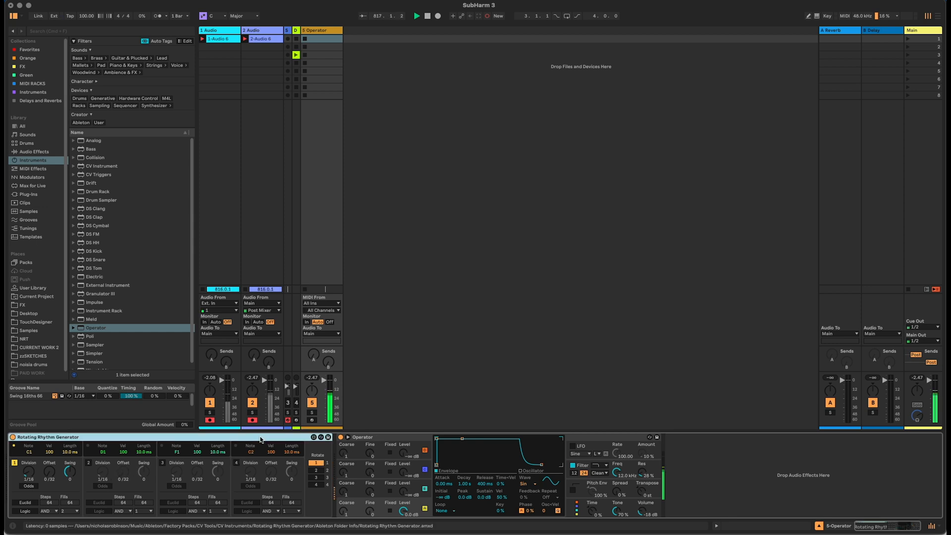
pyautogui.keyDown('shift'); pyautogui.click(374, 438); pyautogui.keyUp('shift')
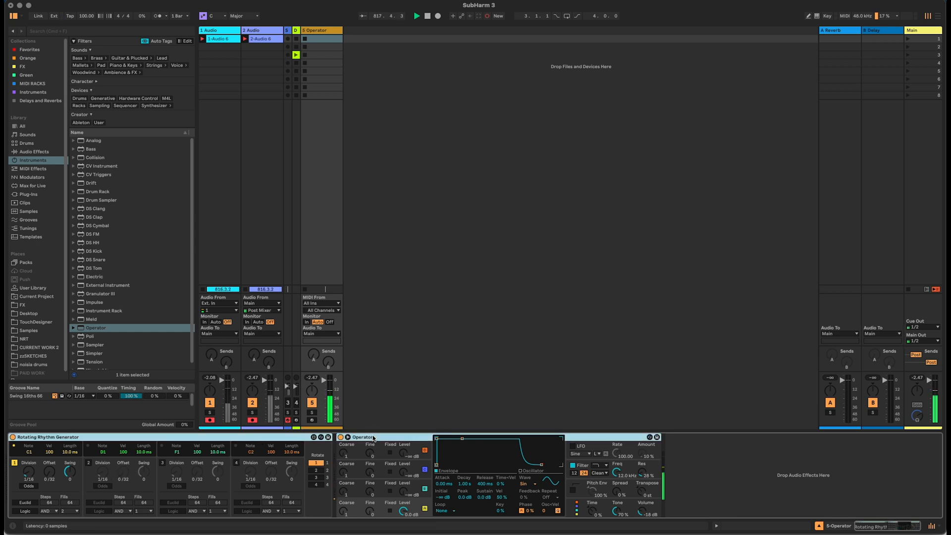
pyautogui.press('super+g')
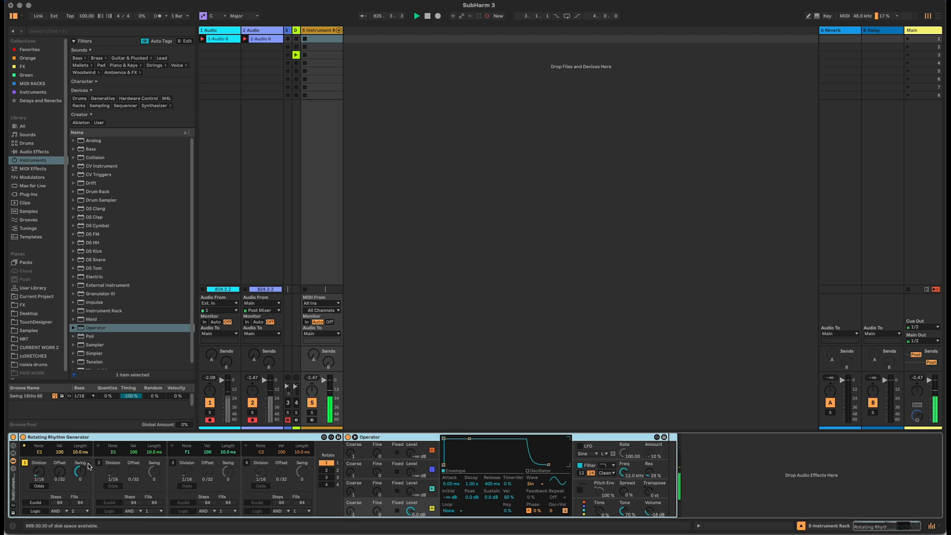
# - Change the Division of lane 1 in the Rotating Rhythm Generator to a slower value
pyautogui.click(41, 474)
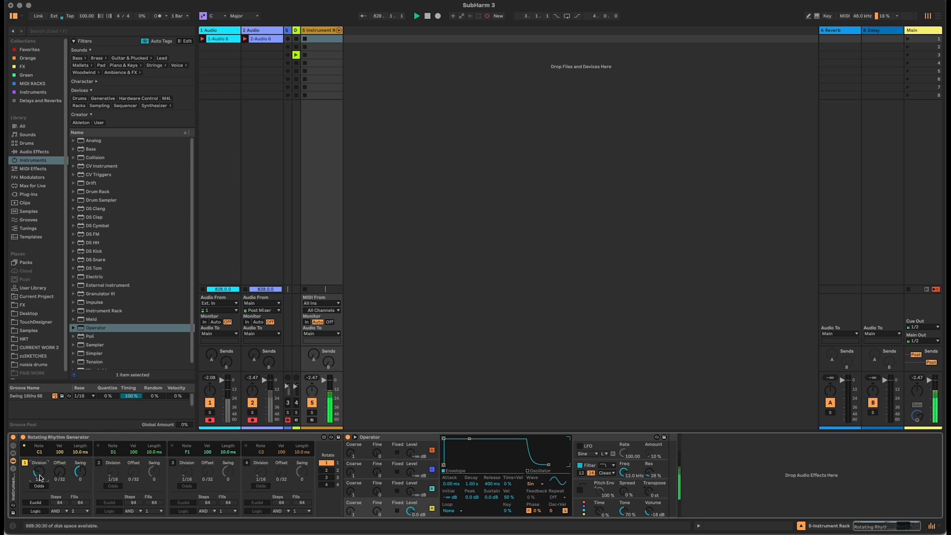
pyautogui.moveTo(40, 476); pyautogui.dragTo(44, 471)
pyautogui.scroll(-1, 106, 325)
# - Insert the Pitch MIDI effect between the Rotating Rhythm Generator and Operator
pyautogui.click(43, 169)
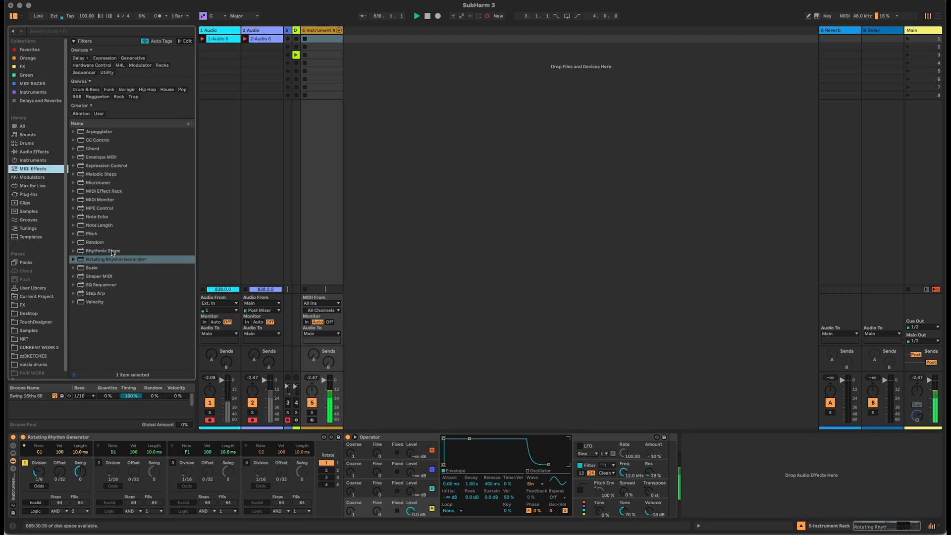
pyautogui.moveTo(88, 233); pyautogui.dragTo(230, 274)
pyautogui.moveTo(331, 445); pyautogui.dragTo(341, 455)
pyautogui.moveTo(92, 235); pyautogui.dragTo(343, 450)
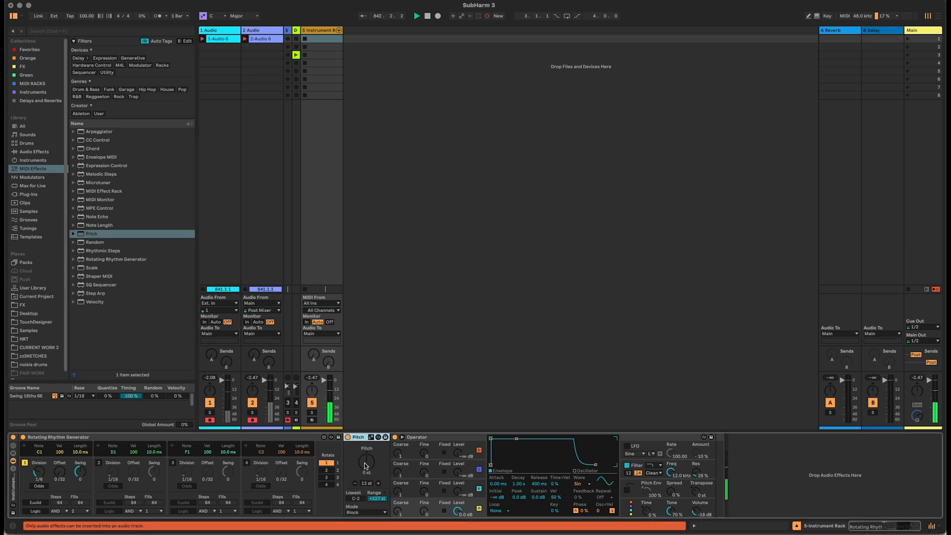
# - Group the Pitch effect into a MIDI Effect Rack and show its chain list and key zones
pyautogui.click(356, 436)
pyautogui.press('super+g')
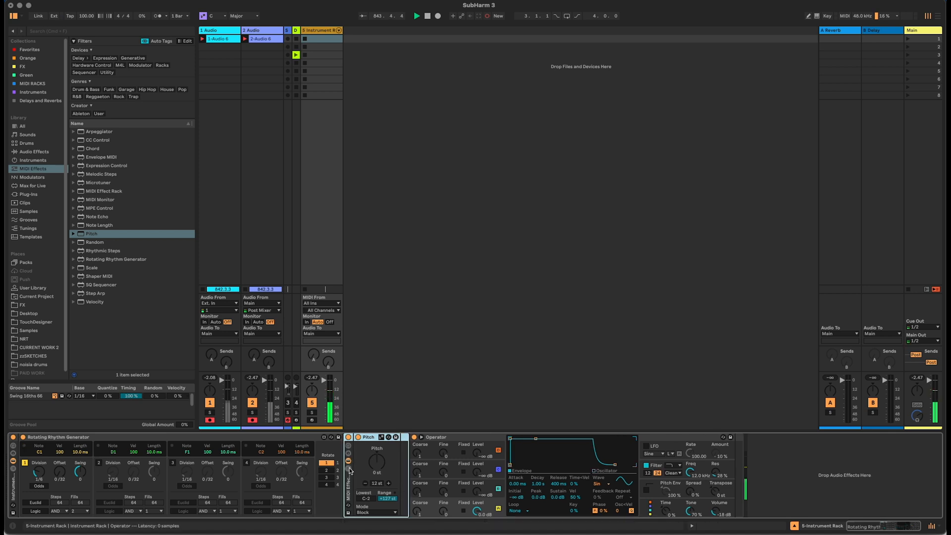
pyautogui.click(349, 469)
pyautogui.click(385, 448)
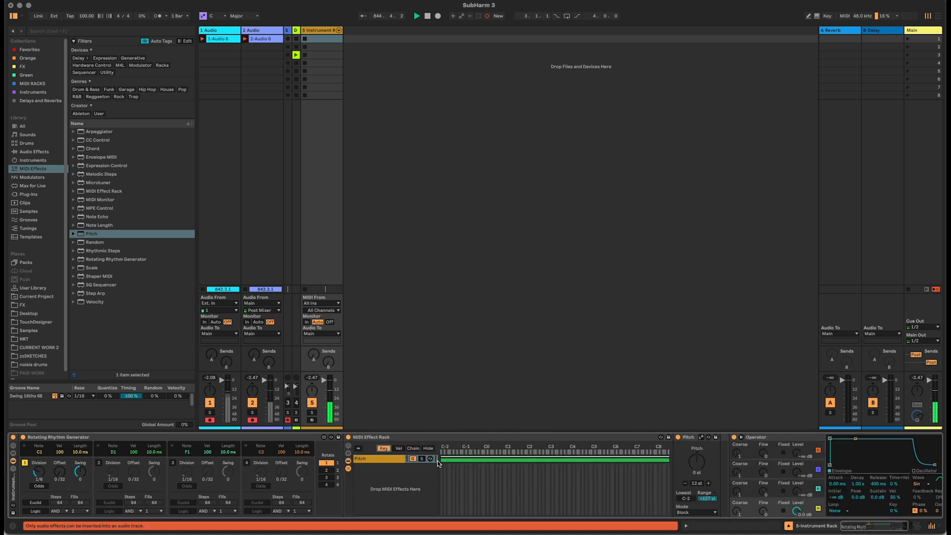
# - Narrow the Pitch chain's key zone to C1 only, and switch the Rotating Rhythm Generator from lane 1 to lane 2
pyautogui.moveTo(440, 460); pyautogui.dragTo(505, 461)
pyautogui.moveTo(669, 460); pyautogui.dragTo(505, 460)
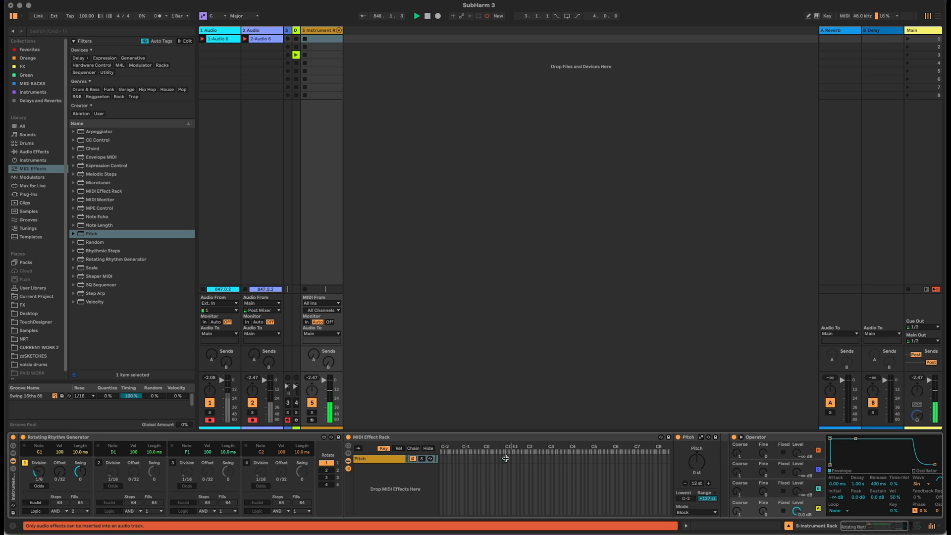
pyautogui.click(99, 463)
pyautogui.click(25, 463)
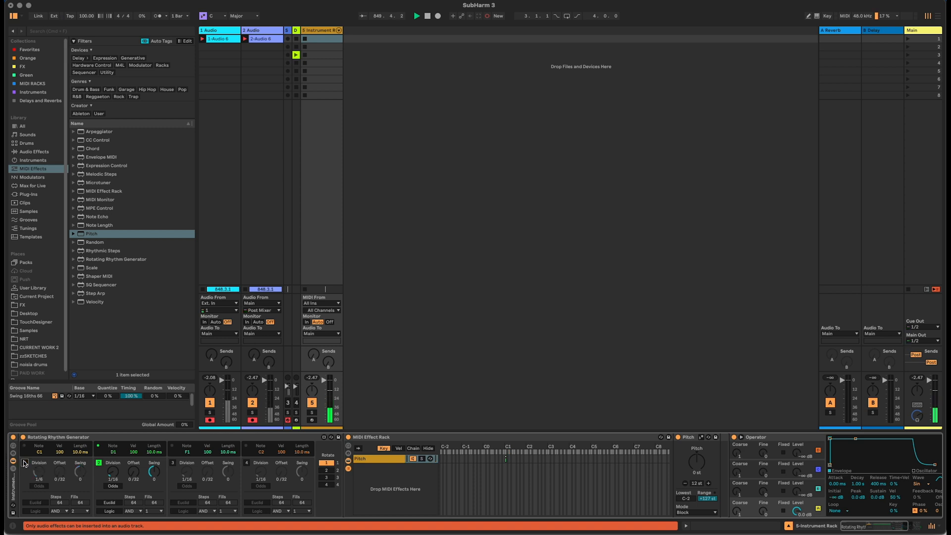
# - Switch the Rotating Rhythm Generator back from lane 2 to lane 1
pyautogui.click(25, 463)
pyautogui.click(99, 464)
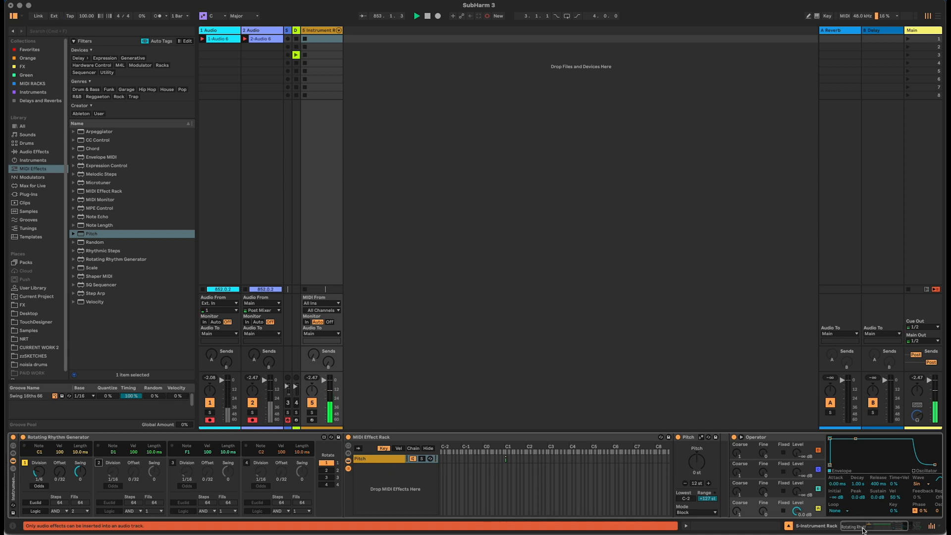
# - Set the Pitch effect's Lowest note to C3, its Range to 0 st and its Mode to Fold
pyautogui.moveTo(863, 528); pyautogui.dragTo(866, 528)
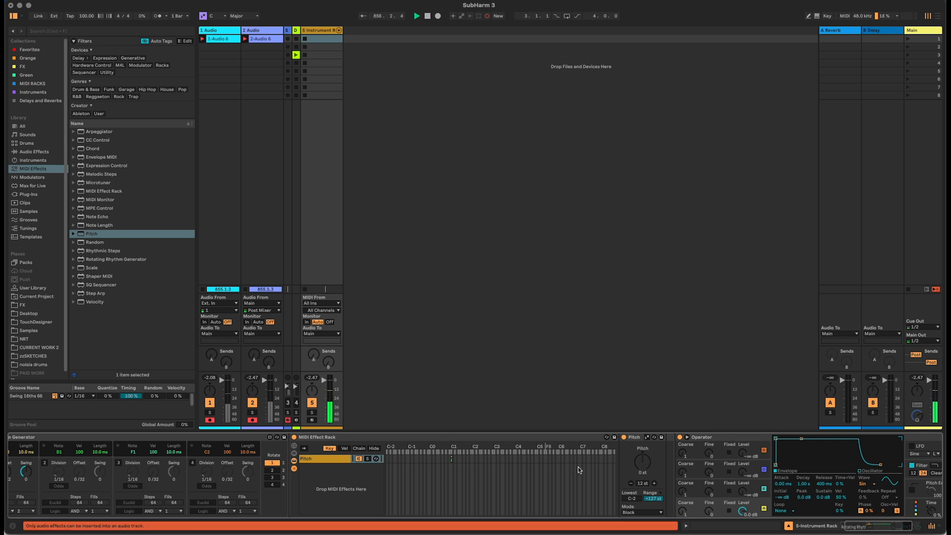
pyautogui.moveTo(632, 499); pyautogui.dragTo(632, 488)
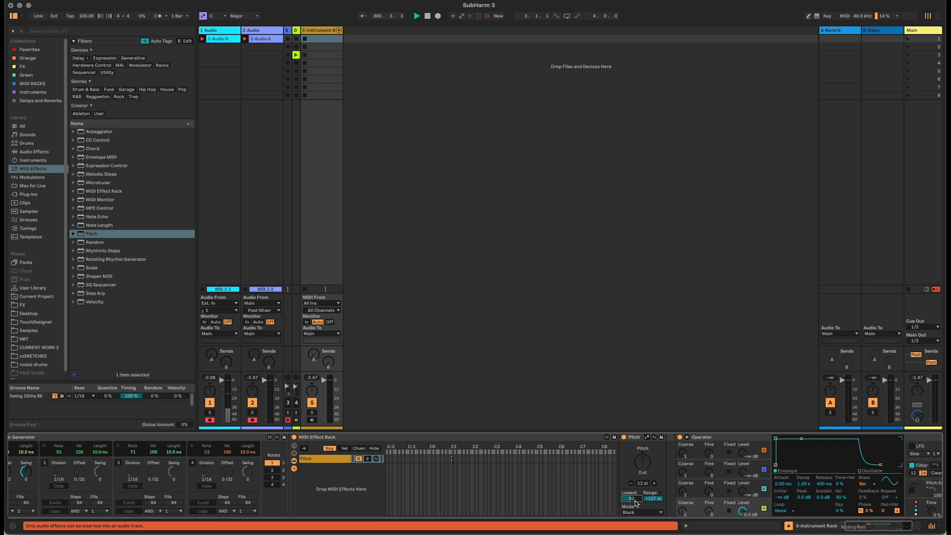
pyautogui.press('Up')
pyautogui.moveTo(649, 497); pyautogui.dragTo(649, 533)
pyautogui.click(647, 519)
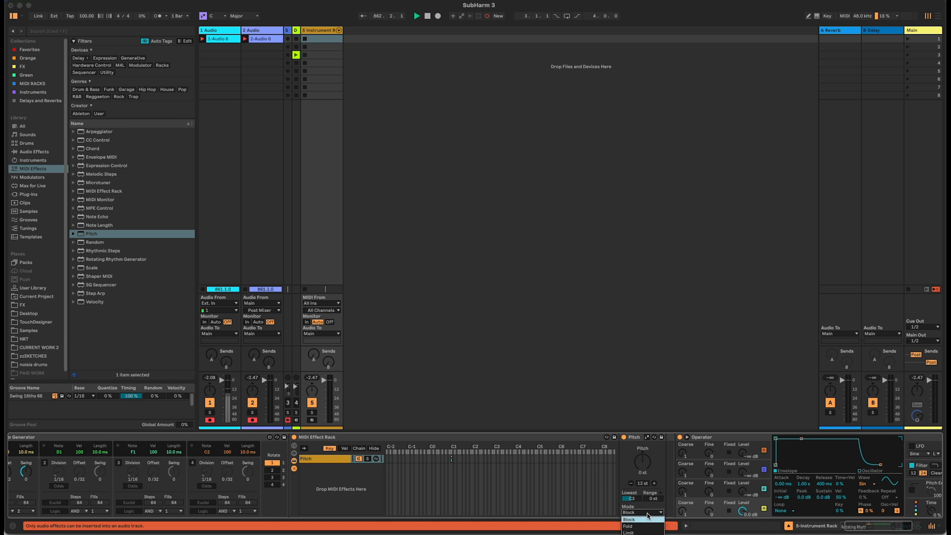
pyautogui.click(648, 526)
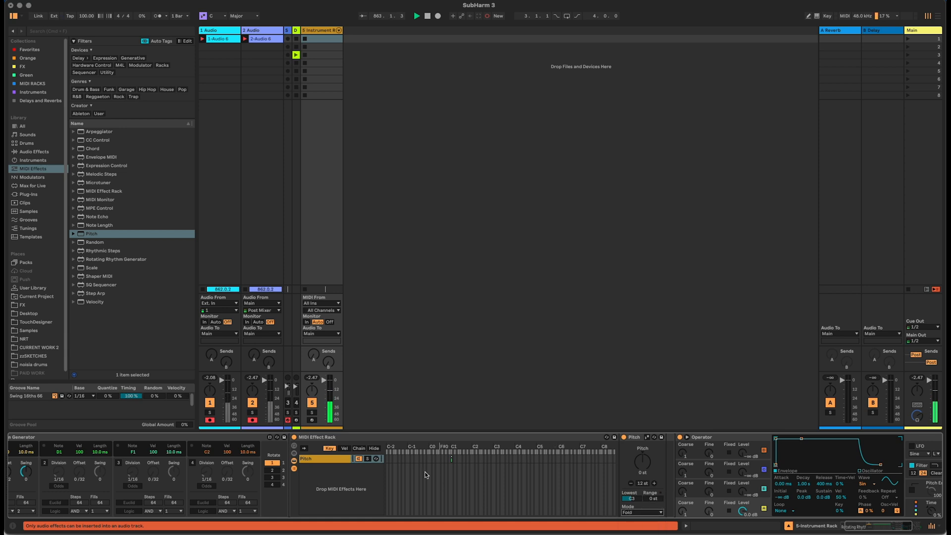
# - Insert the Velocity MIDI effect after Pitch and group it into a nested MIDI Effect Rack with its chain list shown
pyautogui.click(667, 454)
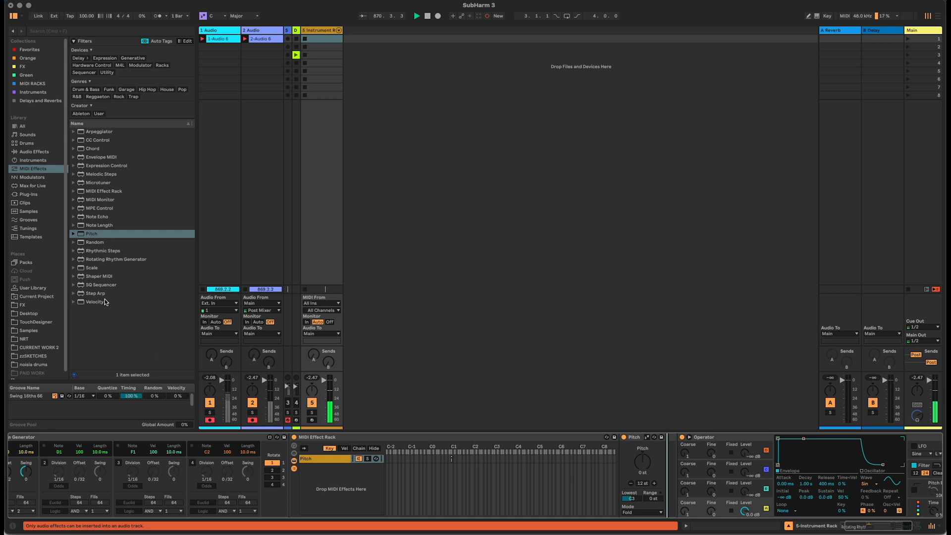
pyautogui.moveTo(99, 301); pyautogui.dragTo(667, 450)
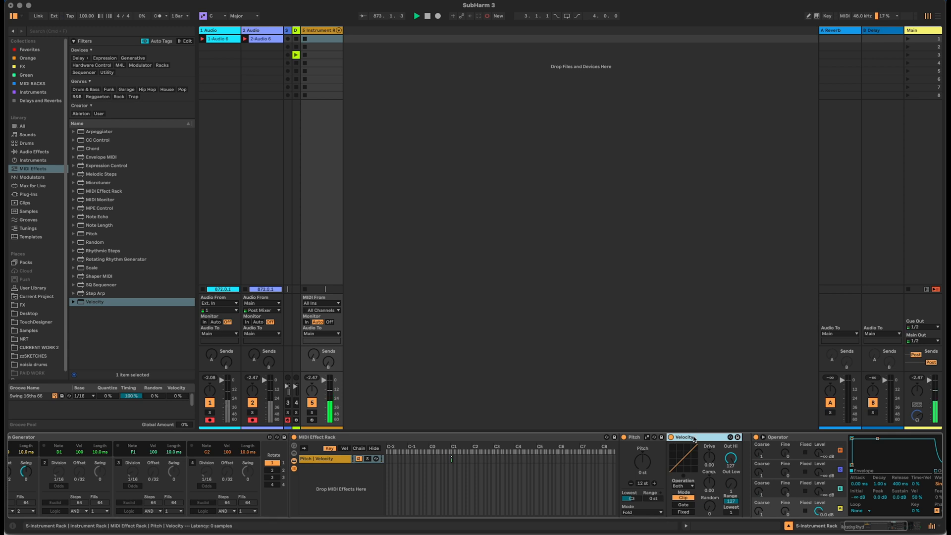
pyautogui.hotkey('ctrl', 'g')
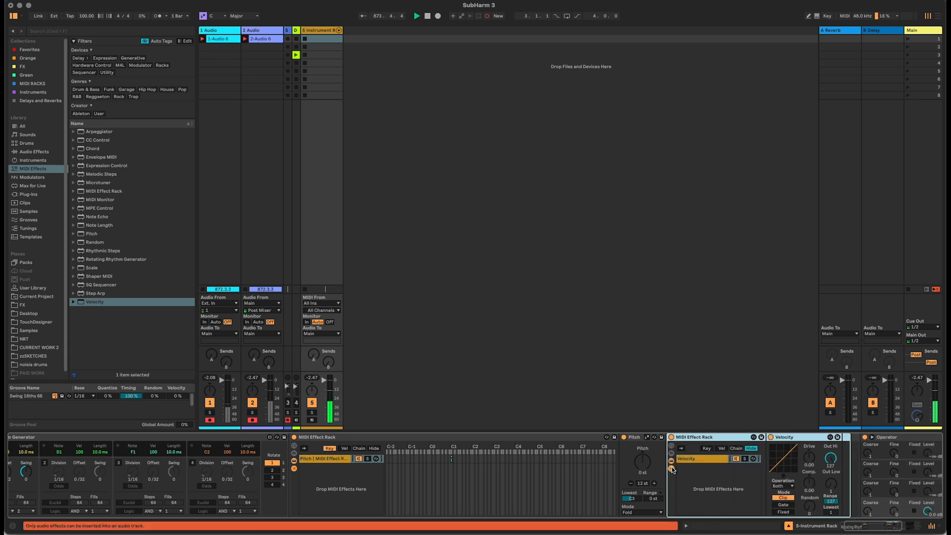
# - Insert Expression Control between Pitch and the nested MIDI Effect Rack, and set its first modulation source to Increment
pyautogui.moveTo(93, 167); pyautogui.dragTo(669, 448)
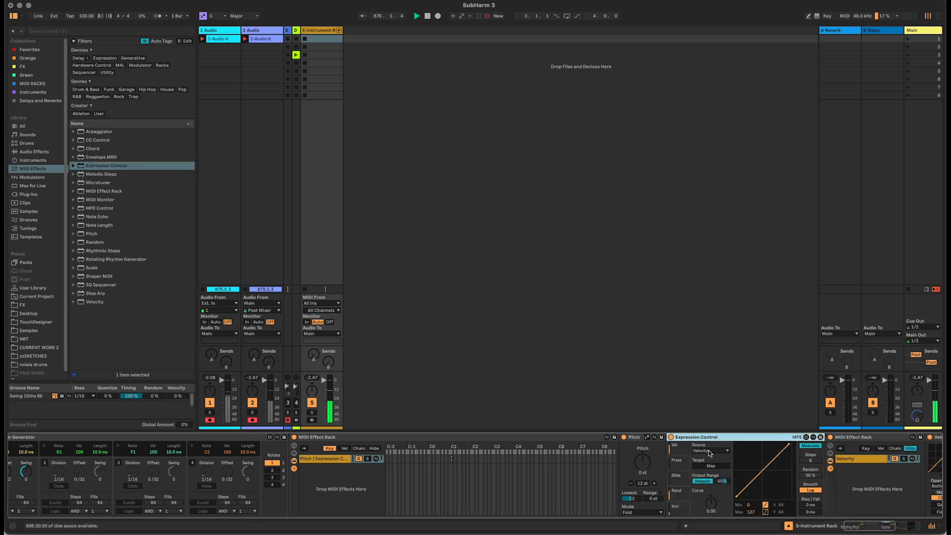
pyautogui.click(710, 451)
pyautogui.click(710, 508)
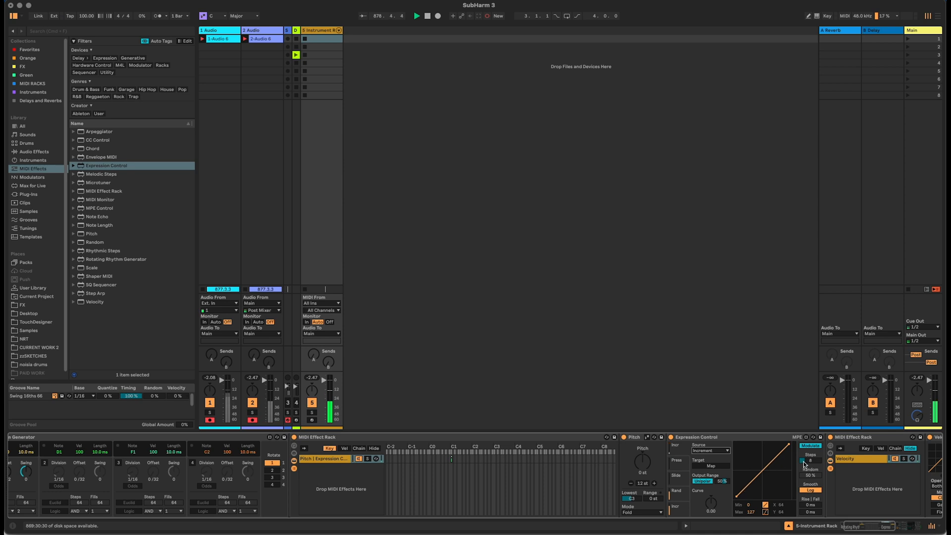
# - Create an empty second chain in the nested rack and shift its chain-select zone one position past the Velocity chain's zone
pyautogui.moveTo(868, 529); pyautogui.dragTo(886, 530)
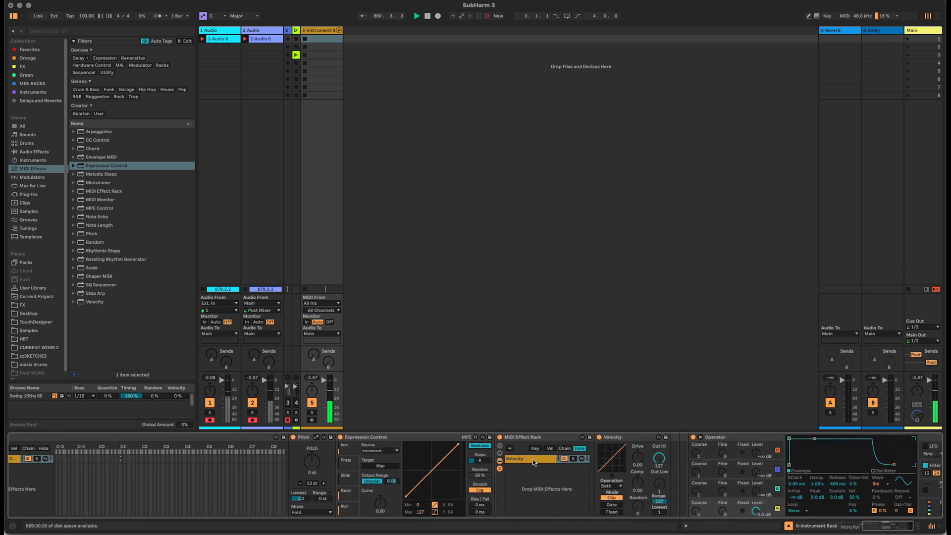
pyautogui.rightClick(539, 483)
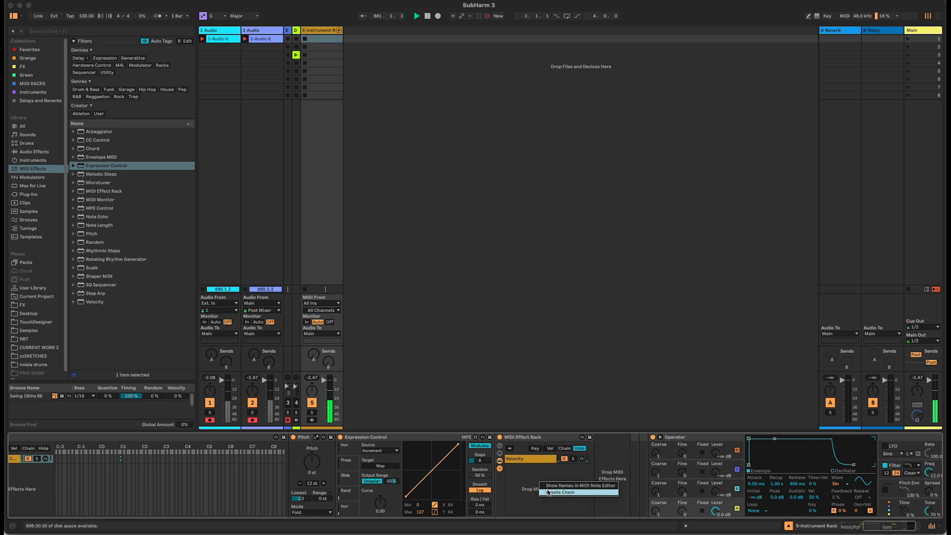
pyautogui.click(548, 493)
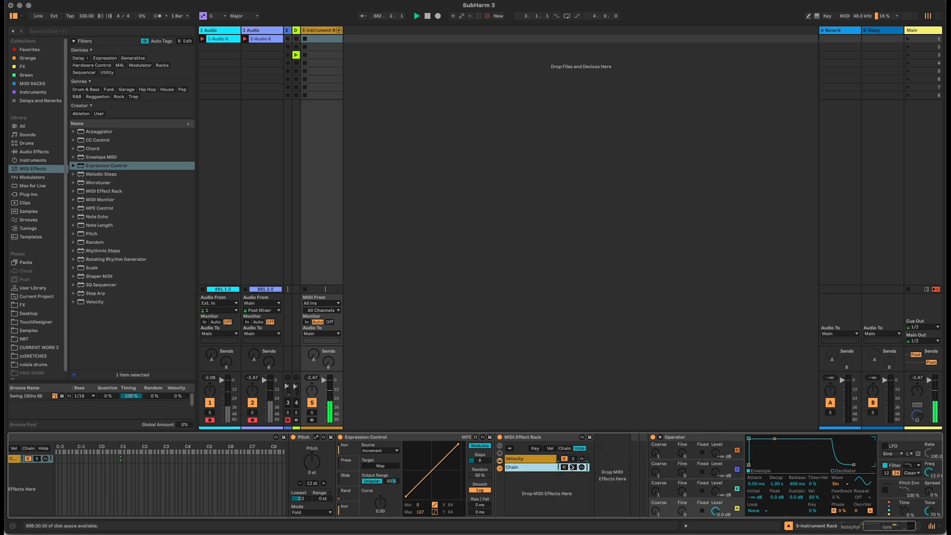
pyautogui.click(565, 449)
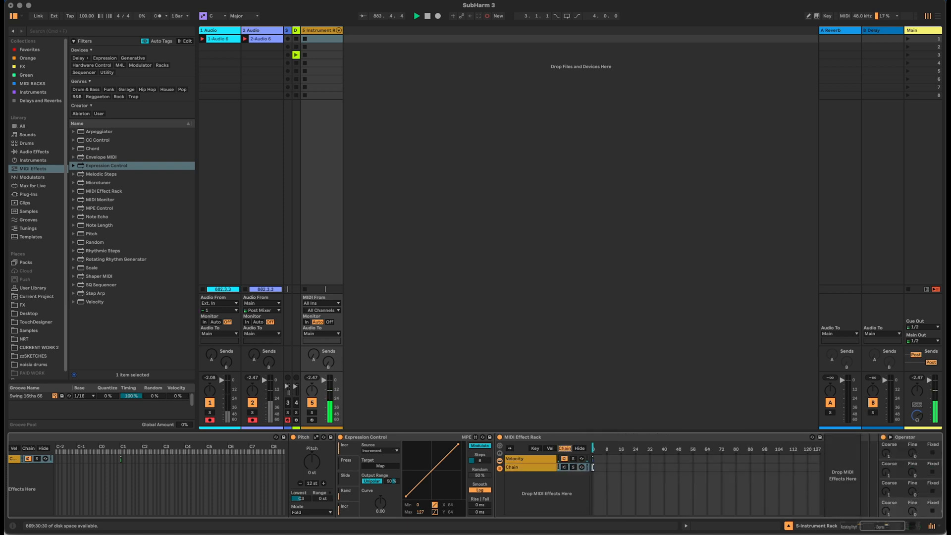
pyautogui.click(593, 467)
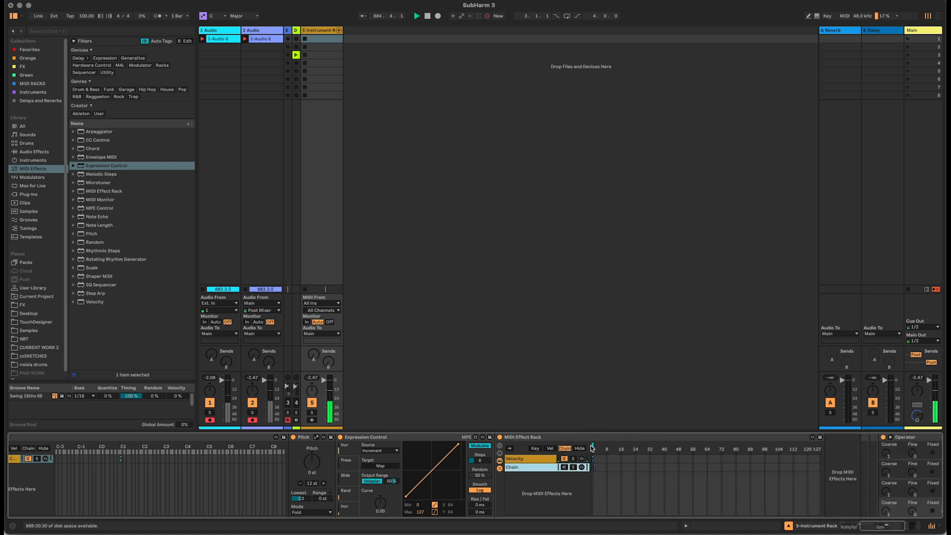
pyautogui.click(592, 447)
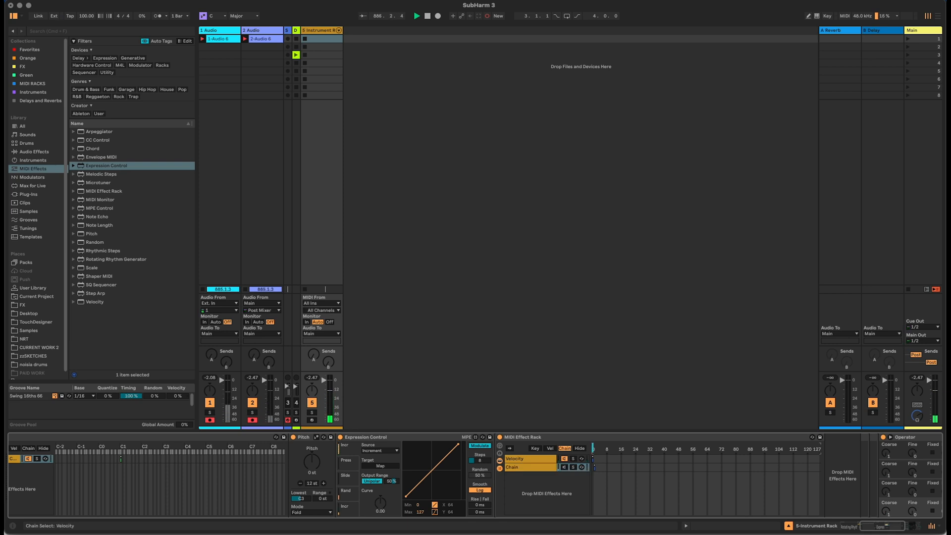
# - Set the Steps of Expression Control to 2
pyautogui.click(533, 460)
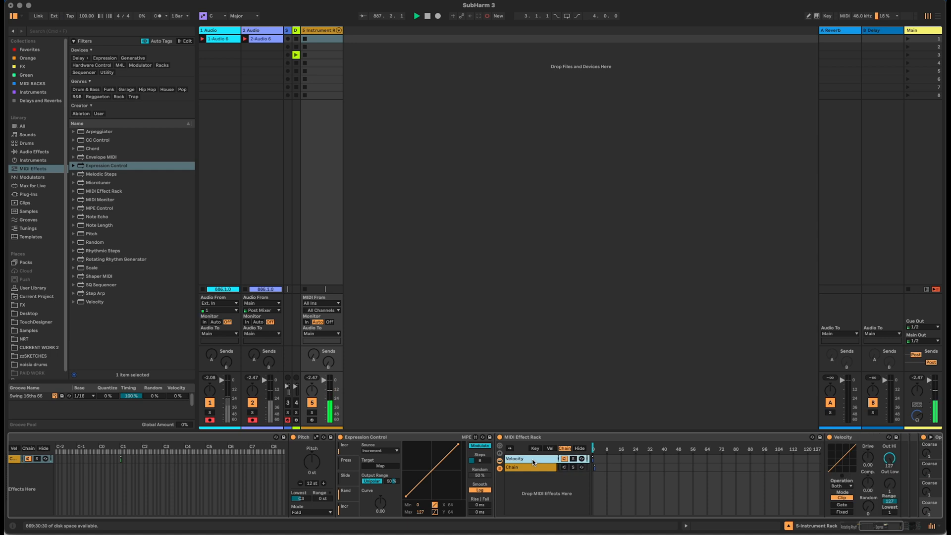
pyautogui.moveTo(480, 461); pyautogui.dragTo(480, 470)
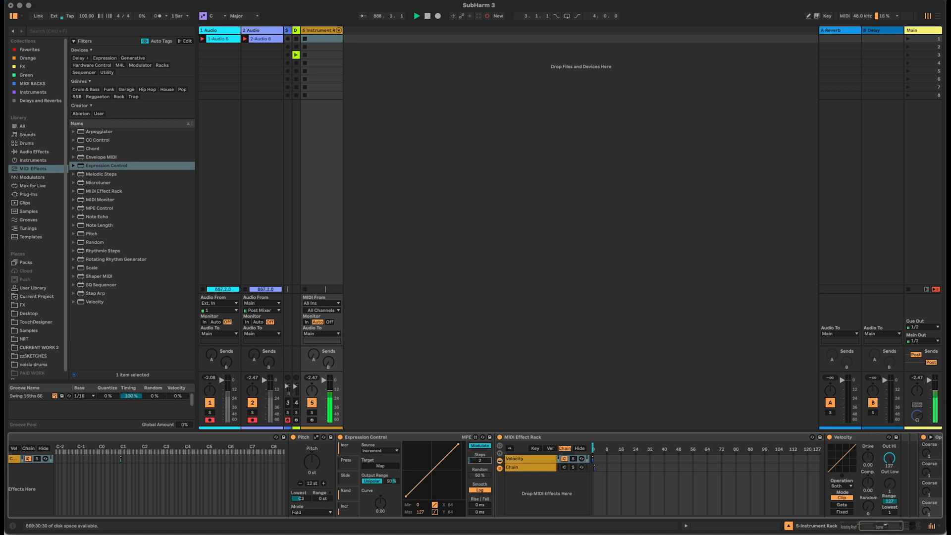
# - Map the nested rack's chain selector to Macro 1, and target that macro from Expression Control with a 100% output range
pyautogui.rightClick(594, 447)
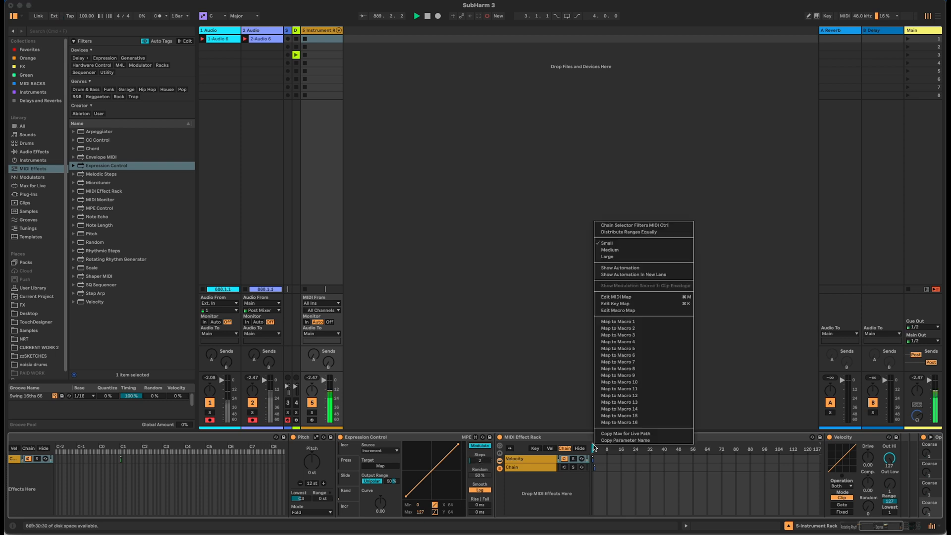
pyautogui.click(634, 322)
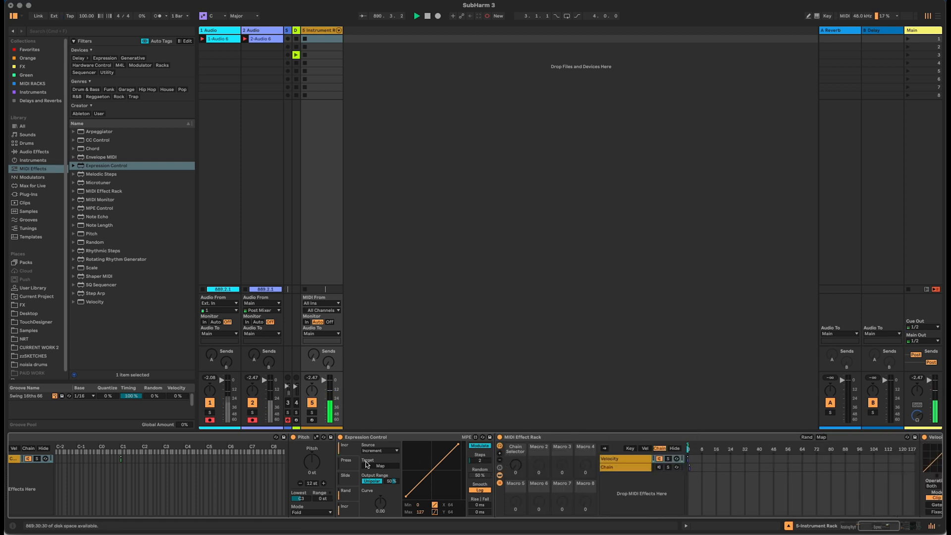
pyautogui.click(515, 465)
pyautogui.moveTo(392, 481); pyautogui.dragTo(392, 456)
# - Limit the Chain Selector macro mapping in the nested rack to a maximum of 1
pyautogui.click(815, 438)
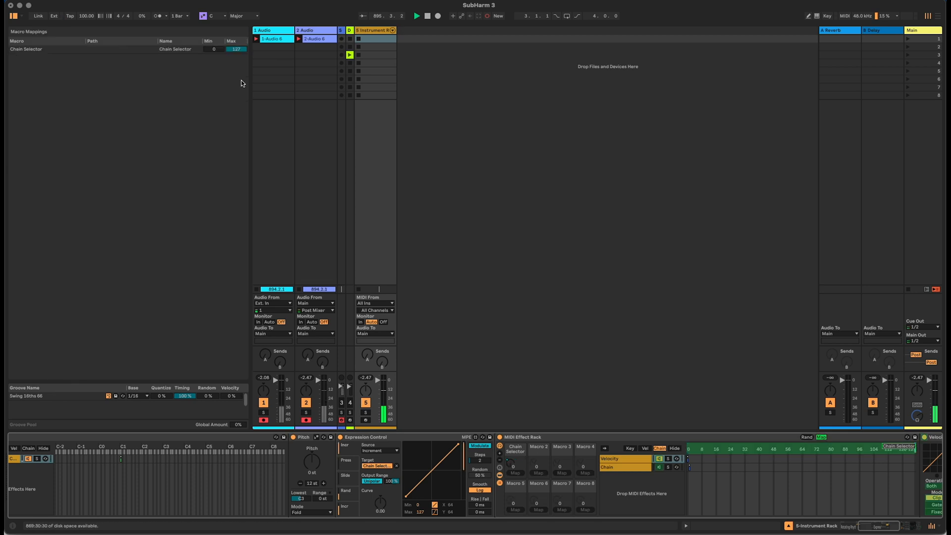
pyautogui.click(236, 50)
pyautogui.write('1')
pyautogui.press('Return')
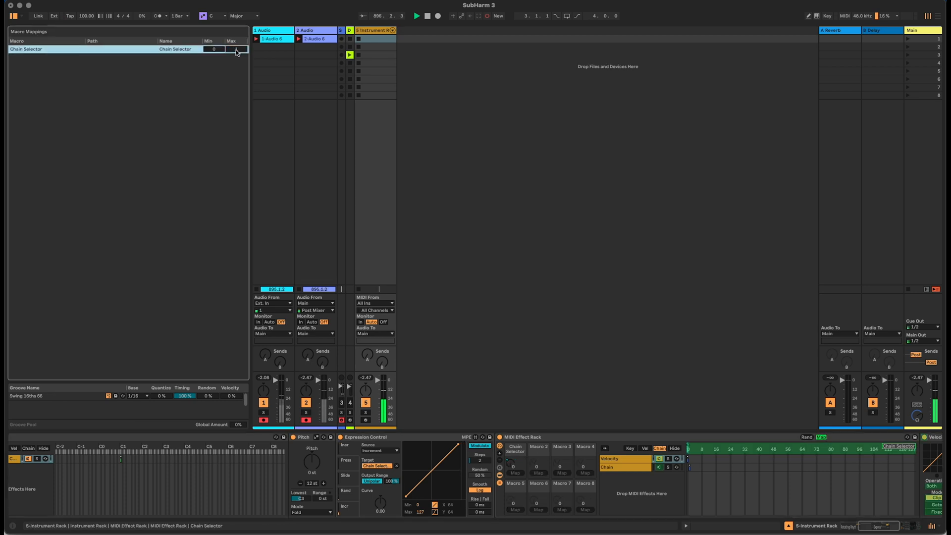
pyautogui.click(821, 438)
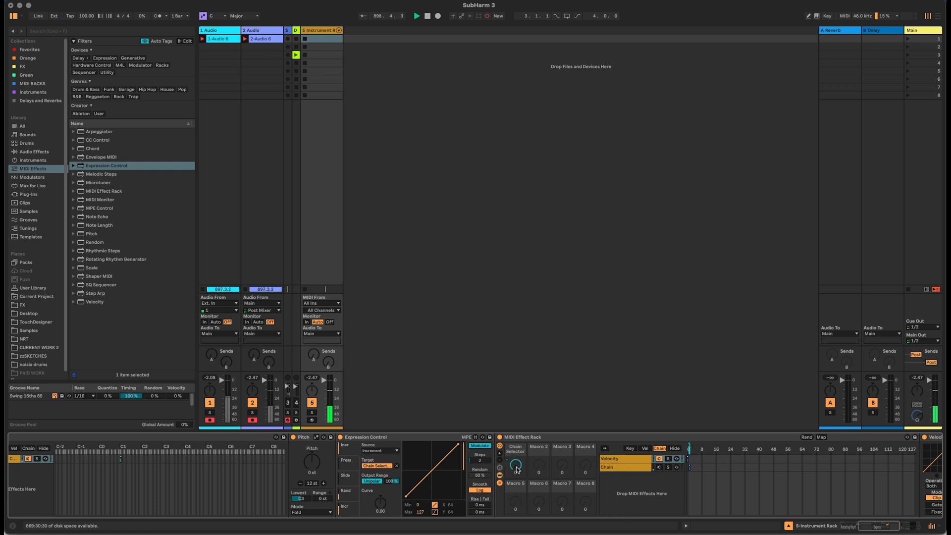
# - Set Expression Control's Steps to 32 and duplicate the empty chain until the nested rack holds 32 chains
pyautogui.moveTo(480, 461); pyautogui.dragTo(480, 414)
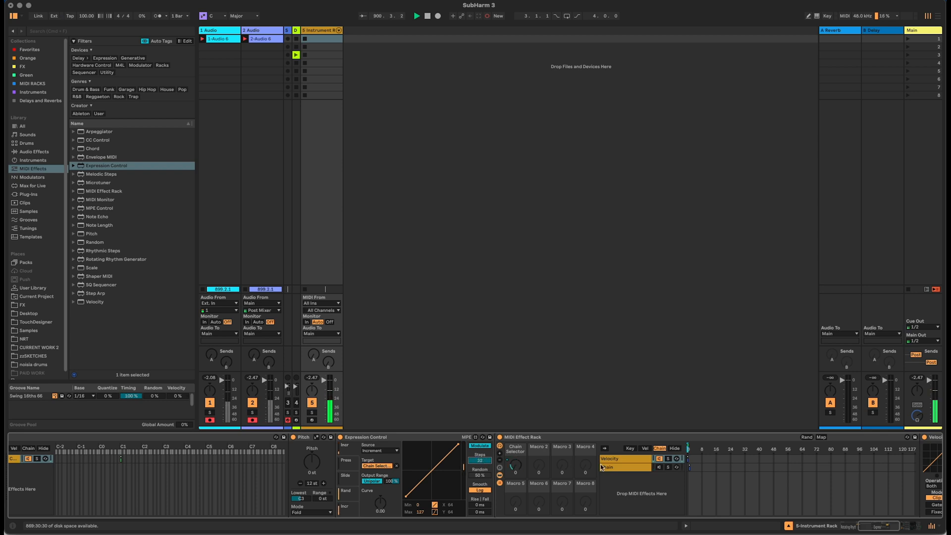
pyautogui.click(619, 467)
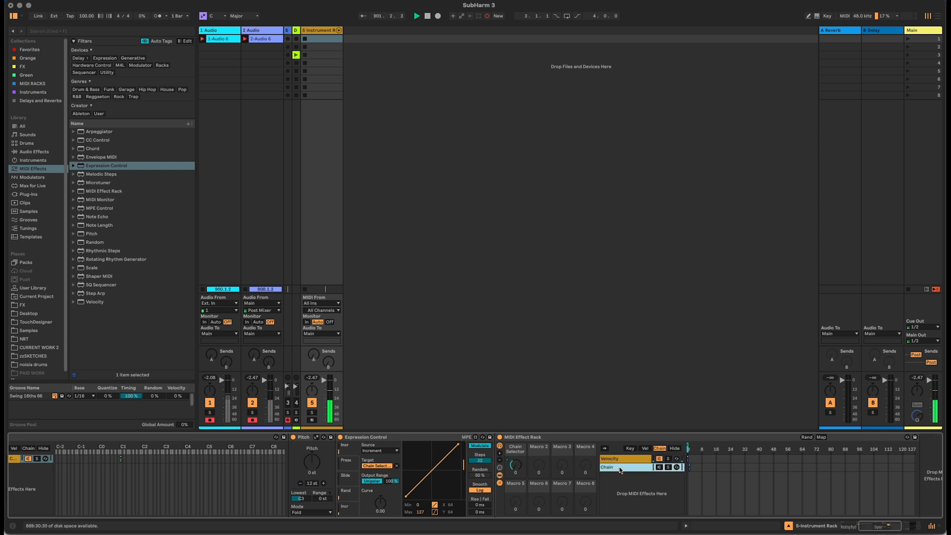
pyautogui.press('super+d')
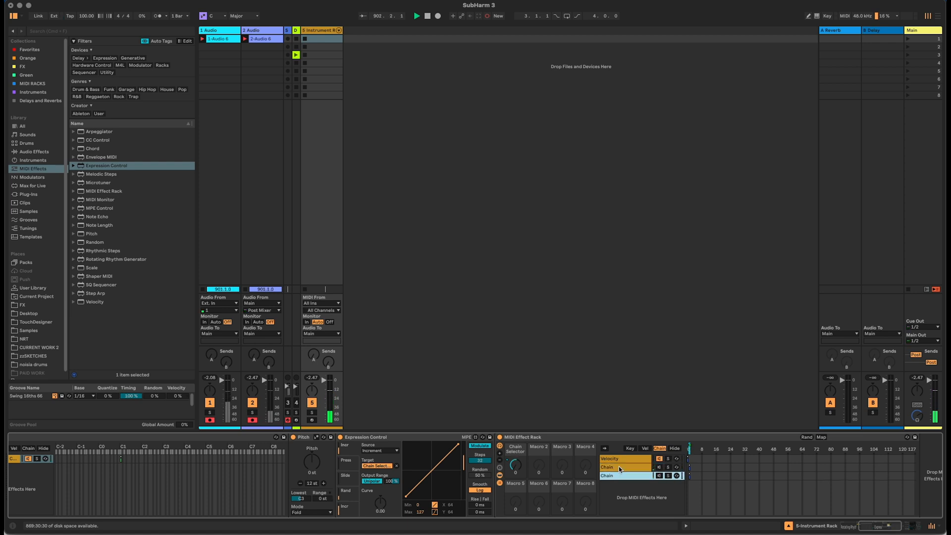
pyautogui.press('super+d')
pyautogui.click(622, 469)
pyautogui.keyDown('shift'); pyautogui.click(622, 492); pyautogui.keyUp('shift')
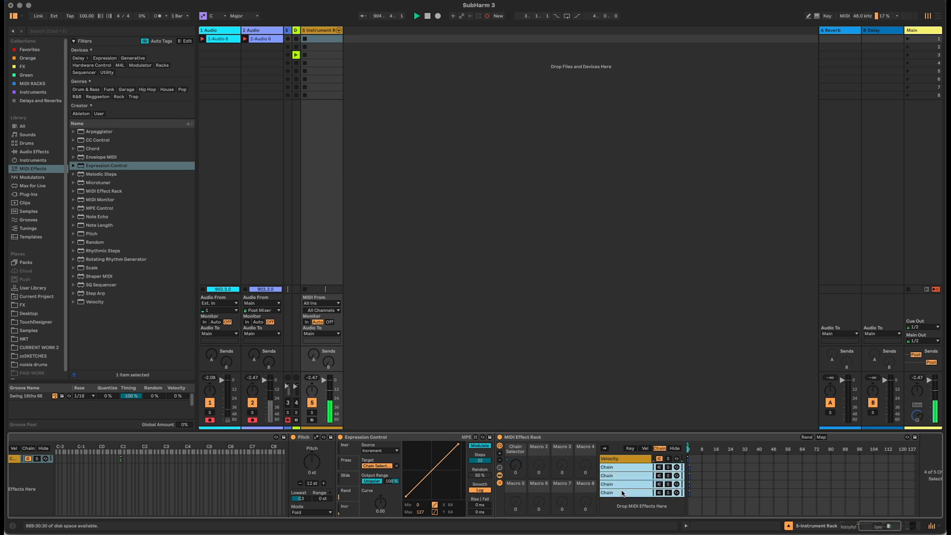
pyautogui.press('super+d')
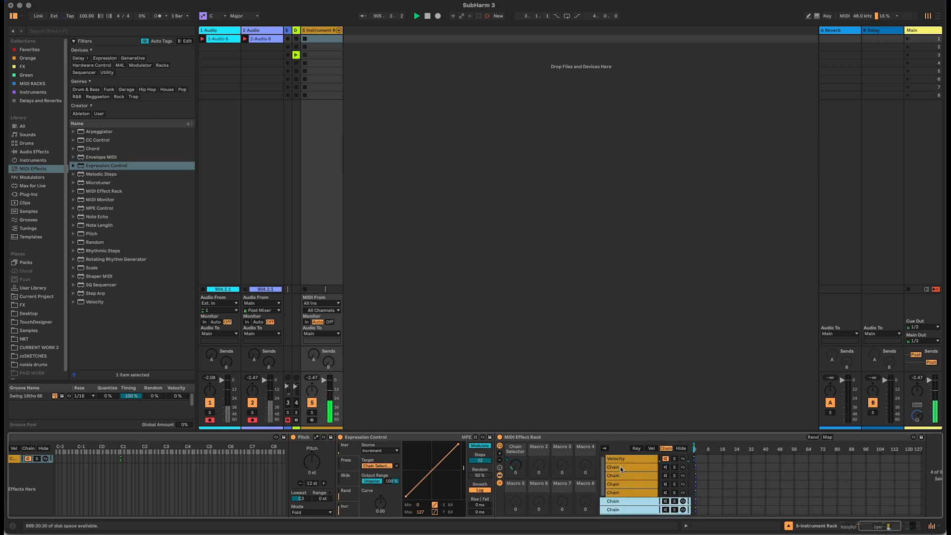
pyautogui.click(622, 467)
pyautogui.scroll(-3, 623, 473)
pyautogui.keyDown('shift'); pyautogui.click(628, 501); pyautogui.keyUp('shift')
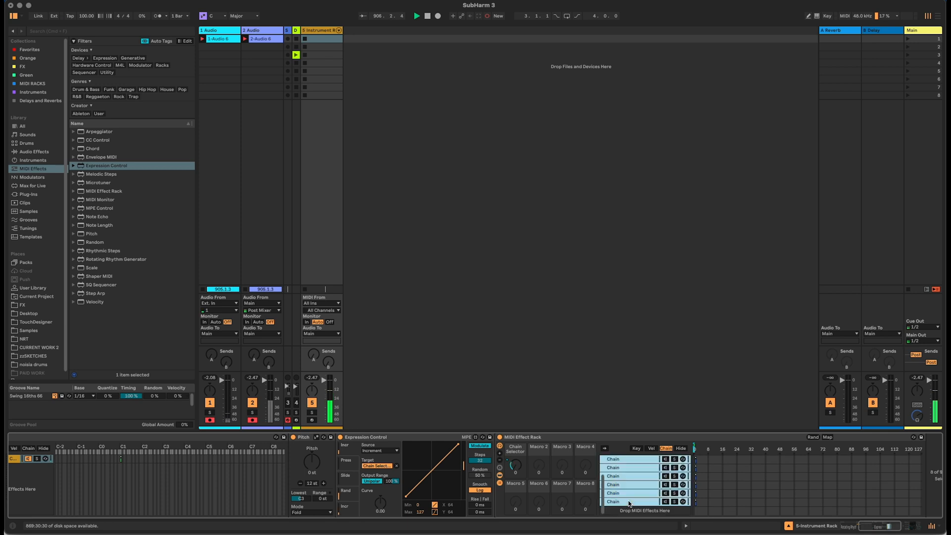
pyautogui.press('super+d')
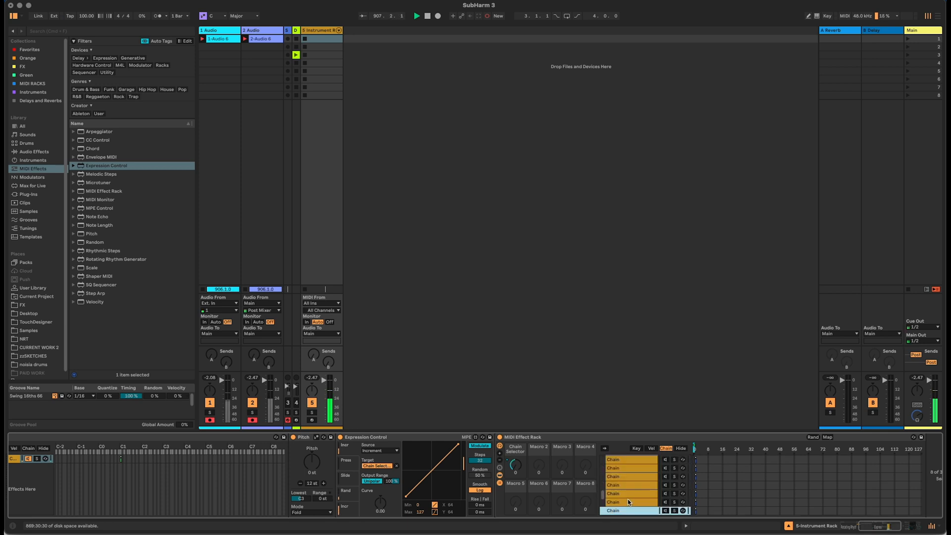
pyautogui.scroll(-3, 628, 502)
# - Move the last chain's zone to about 31, and distribute the zones of all chains equally across the chain selector
pyautogui.click(628, 502)
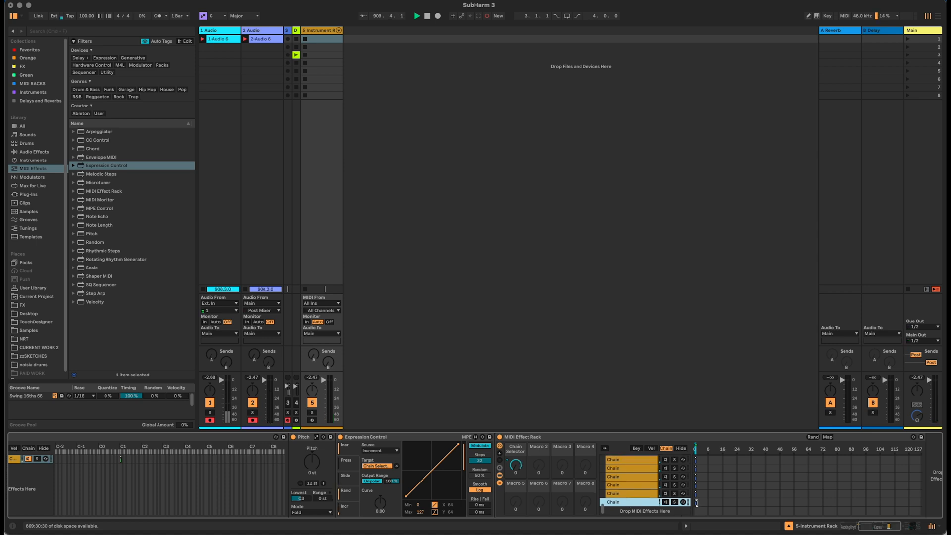
pyautogui.moveTo(696, 503); pyautogui.dragTo(748, 503)
pyautogui.scroll(3, 632, 490)
pyautogui.scroll(1, 632, 490)
pyautogui.press('super+a')
pyautogui.rightClick(641, 464)
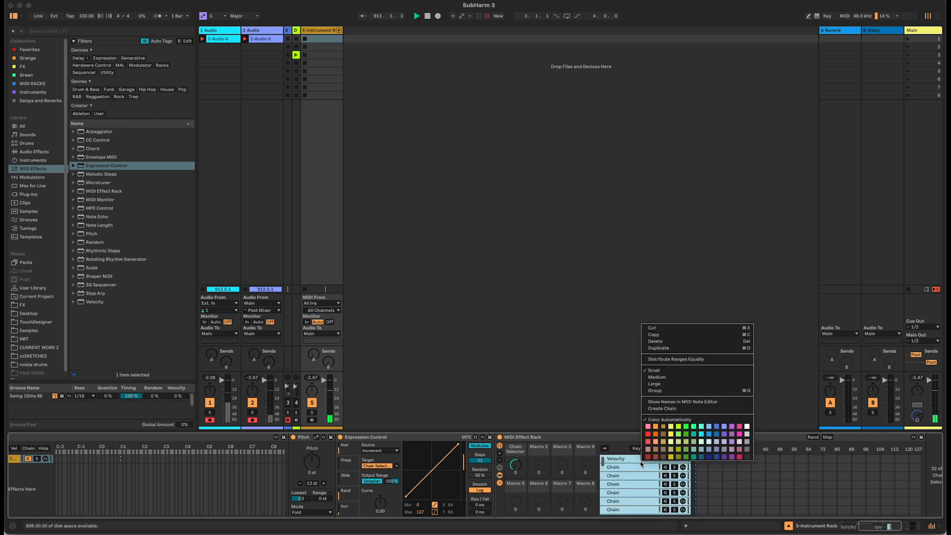
pyautogui.click(682, 360)
pyautogui.scroll(-3, 721, 465)
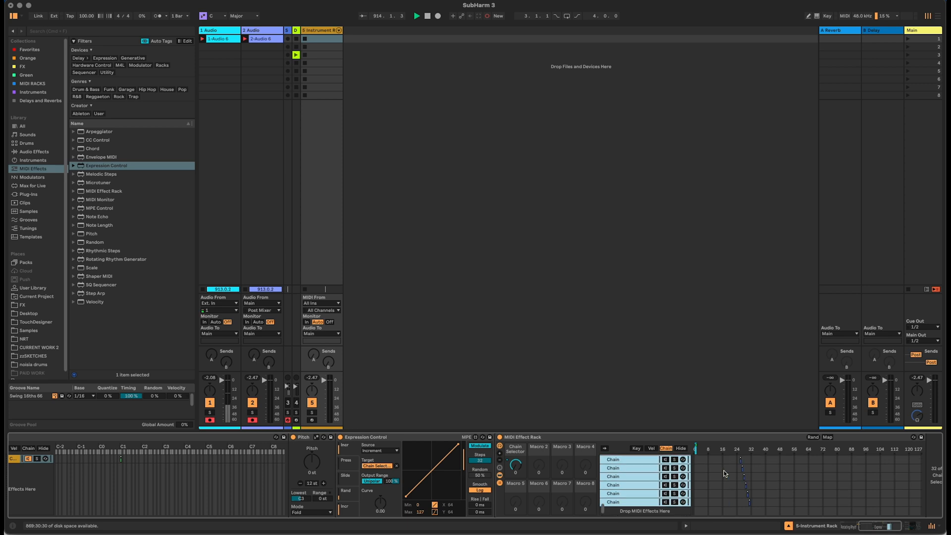
# - Set the maximum of the Chain Selector macro mapping to 31
pyautogui.click(828, 437)
pyautogui.click(233, 49)
pyautogui.write('31')
pyautogui.press('Return')
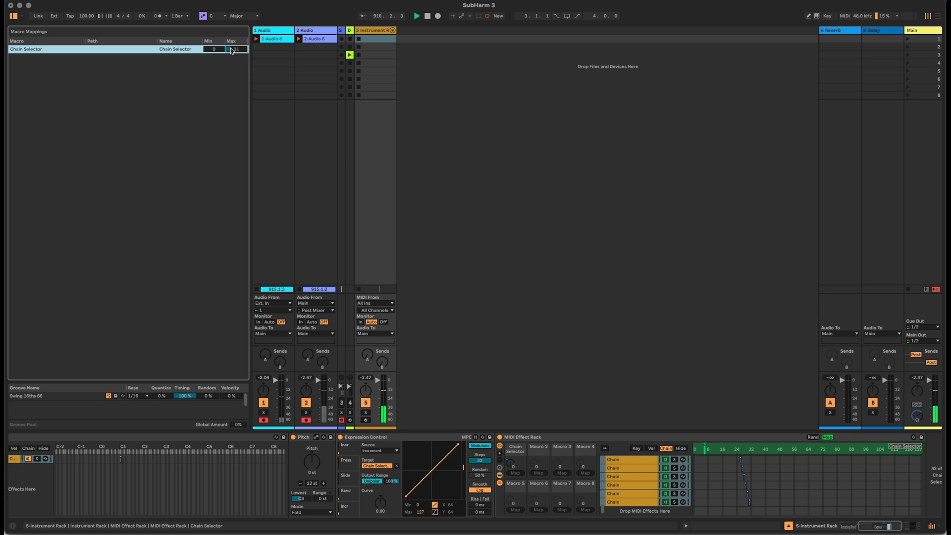
pyautogui.click(828, 438)
pyautogui.scroll(5, 717, 482)
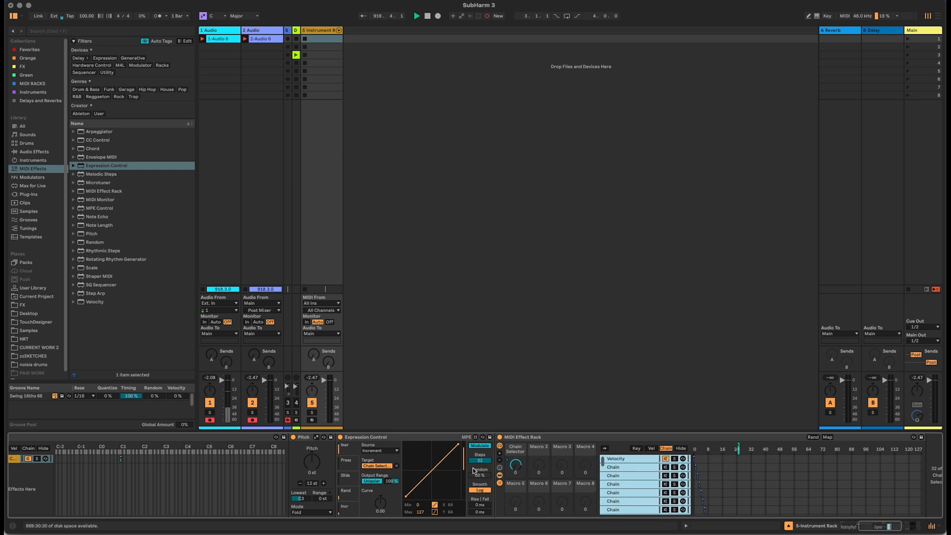
# - Set Expression Control's Steps to 5 for the 32-chain rack
pyautogui.moveTo(478, 466); pyautogui.dragTo(478, 478)
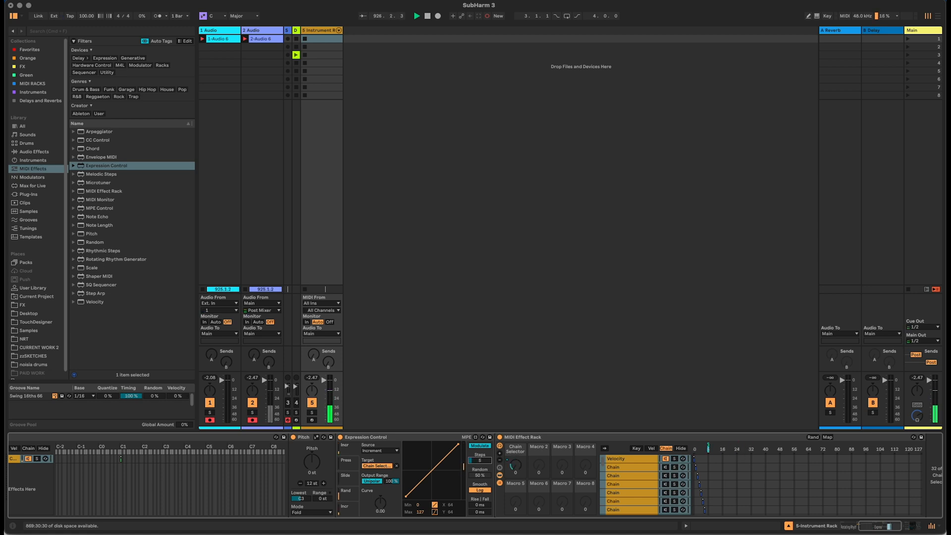
pyautogui.click(480, 462)
pyautogui.moveTo(481, 464)
pyautogui.mouseDown()
pyautogui.moveTo(481, 443)
pyautogui.moveTo(481, 460)
pyautogui.mouseUp()
# - Rename the 32-chain MIDI Effect Rack as Subdivisions and collapse it
pyautogui.click(539, 443)
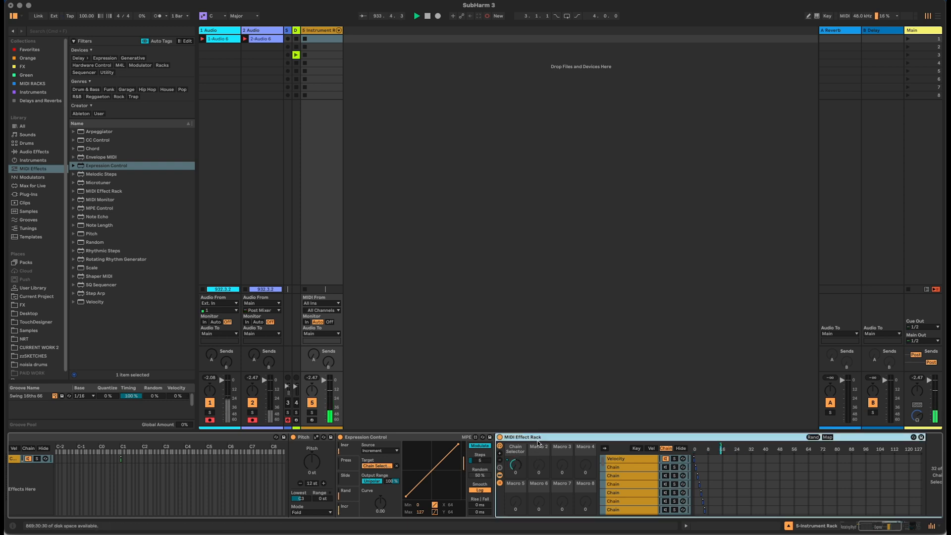
pyautogui.press('super+r')
pyautogui.write('Sub')
pyautogui.press('Return')
pyautogui.write('divisions')
pyautogui.moveTo(869, 528); pyautogui.dragTo(872, 527)
pyautogui.doubleClick(501, 438)
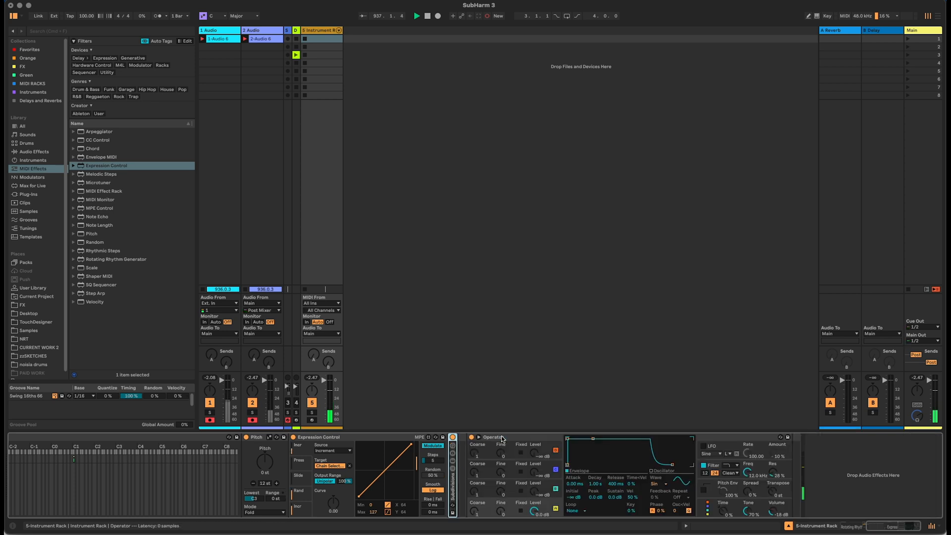
# - Insert a Pitch device between the Subdivisions rack and Operator, and group it into a MIDI Effect Rack
pyautogui.moveTo(887, 525); pyautogui.dragTo(877, 529)
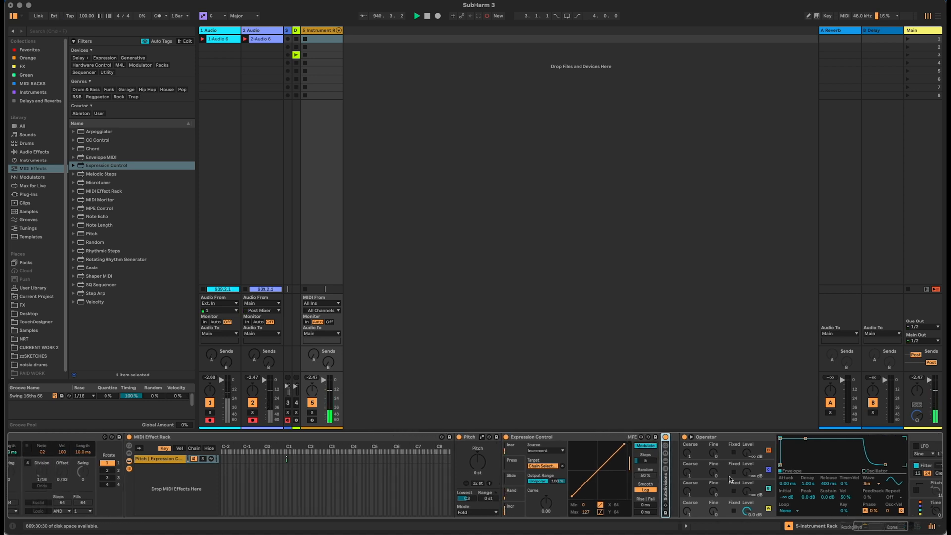
pyautogui.click(675, 452)
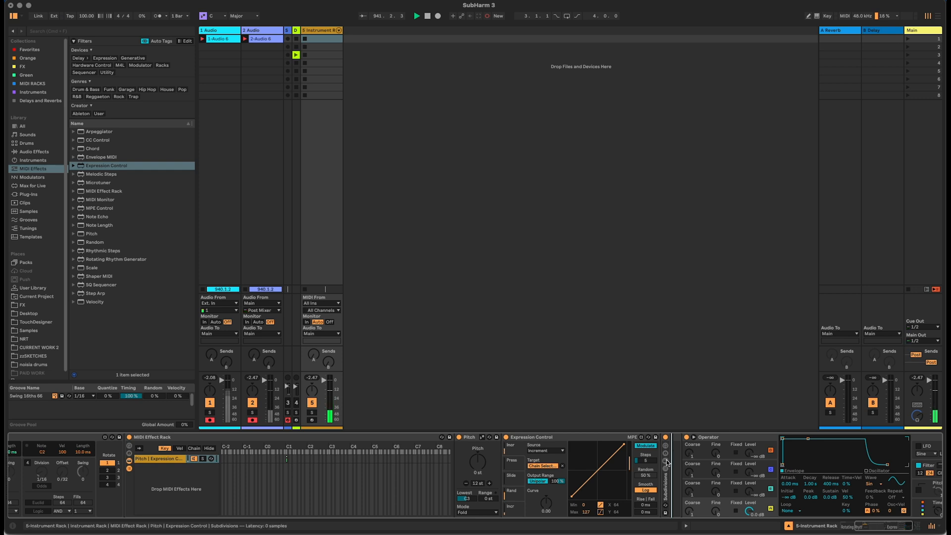
pyautogui.moveTo(88, 234); pyautogui.dragTo(675, 444)
pyautogui.moveTo(671, 448); pyautogui.dragTo(671, 448)
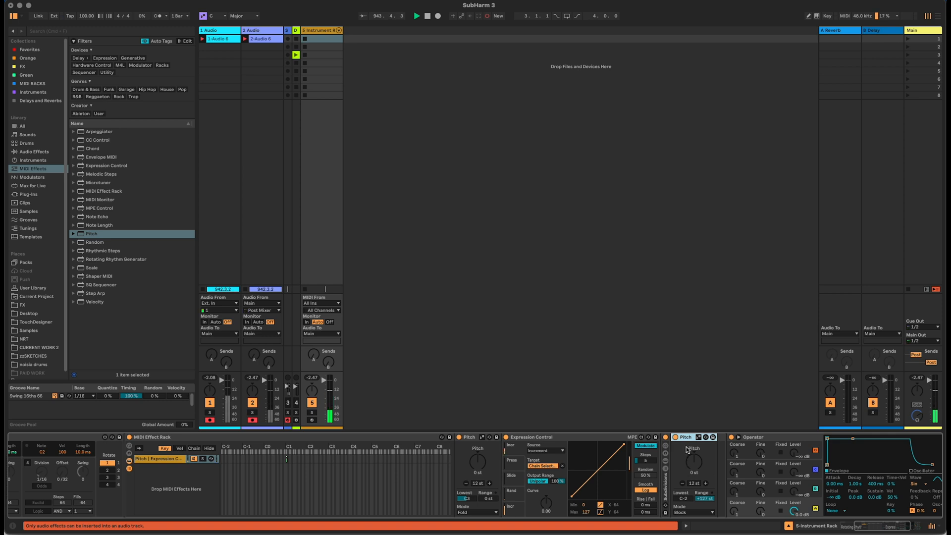
pyautogui.press('super+g')
# - Duplicate the Pitch chain three times so the new rack holds four Pitch chains
pyautogui.click(709, 462)
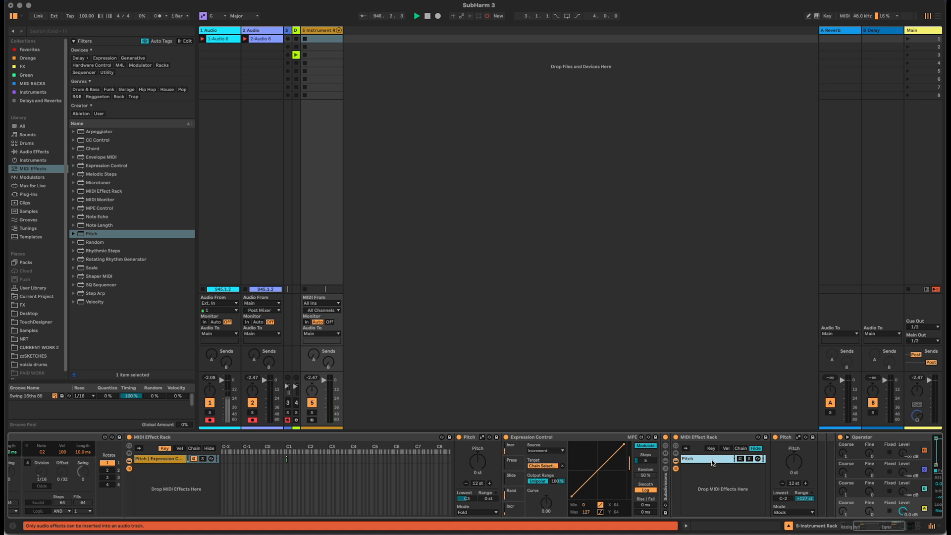
pyautogui.press('super+d')
pyautogui.press('super+d')
pyautogui.press('super+d')
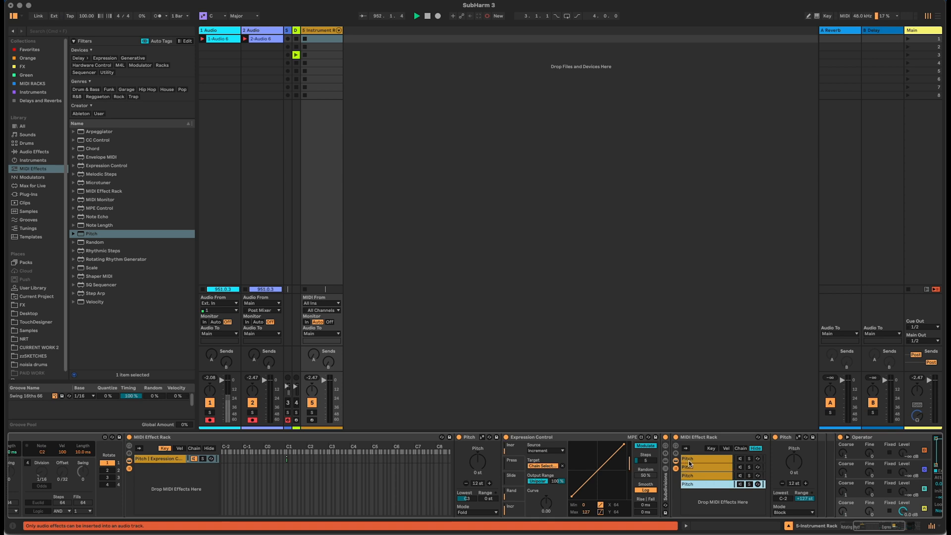
# - Stagger the zones of the second, third and fourth Pitch chains across consecutive chain selector positions
pyautogui.click(692, 459)
pyautogui.click(741, 449)
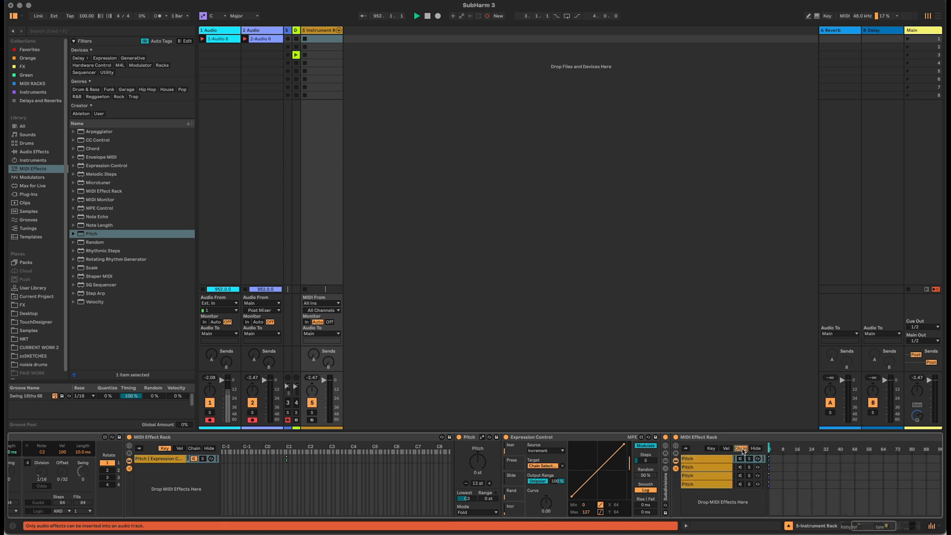
pyautogui.click(770, 467)
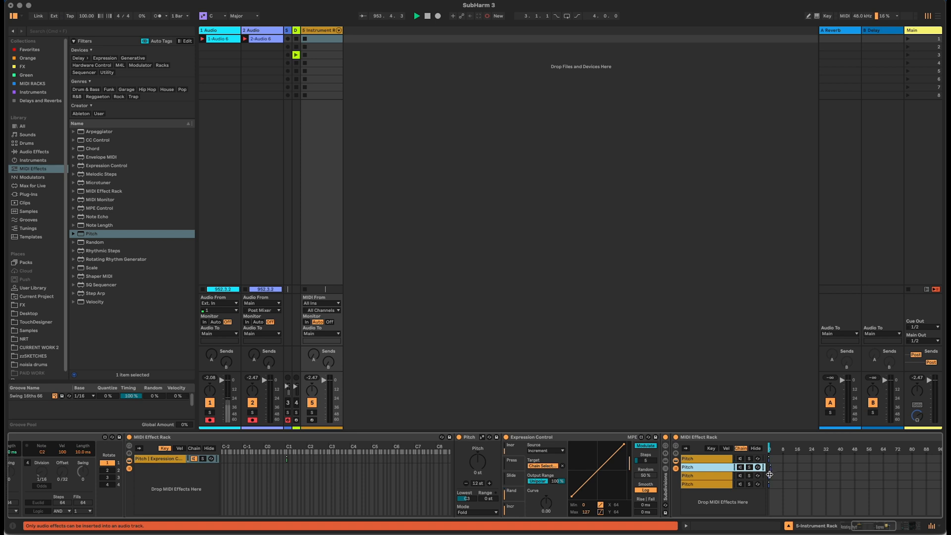
pyautogui.click(769, 476)
pyautogui.moveTo(769, 479); pyautogui.dragTo(773, 479)
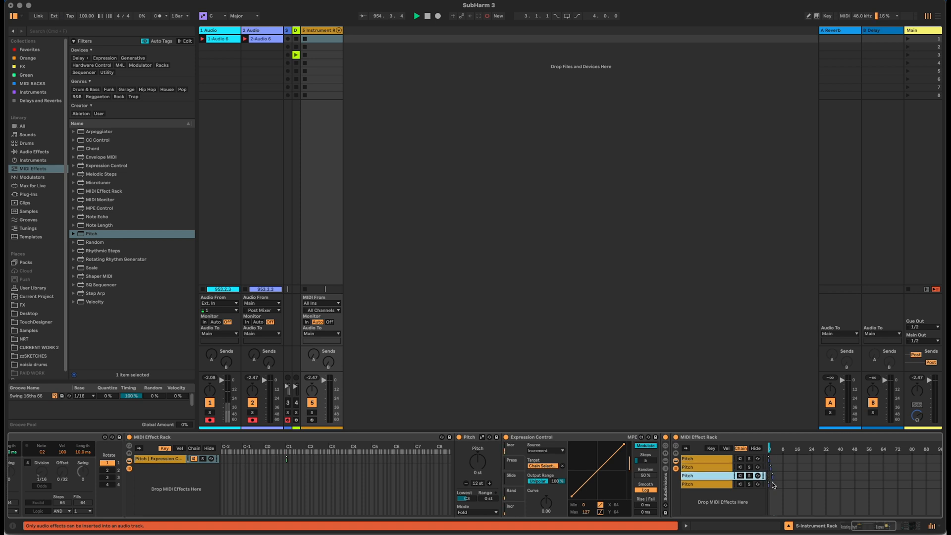
pyautogui.click(769, 484)
pyautogui.moveTo(769, 484); pyautogui.dragTo(774, 484)
# - Map the Pitch rack's chain selector to Macro 1 and set that mapping's maximum to 3
pyautogui.rightClick(770, 451)
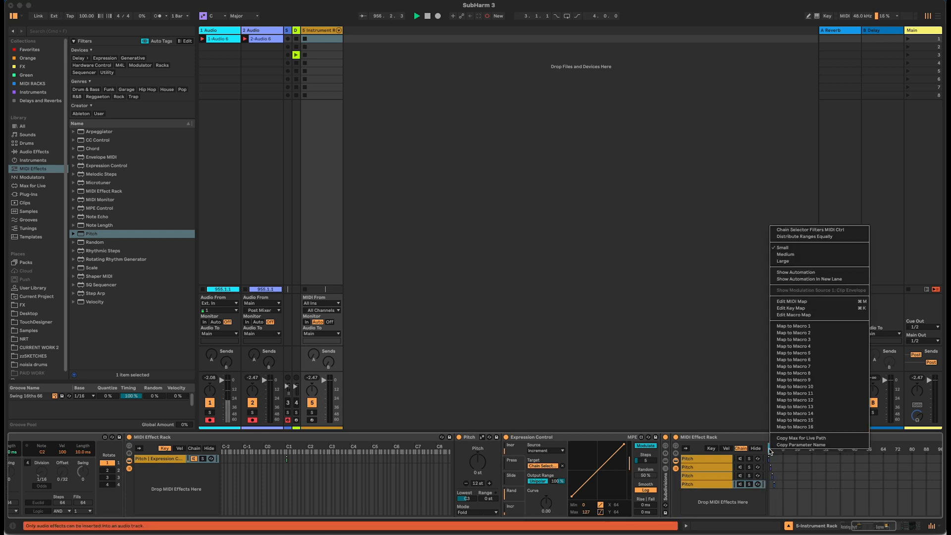
pyautogui.click(794, 326)
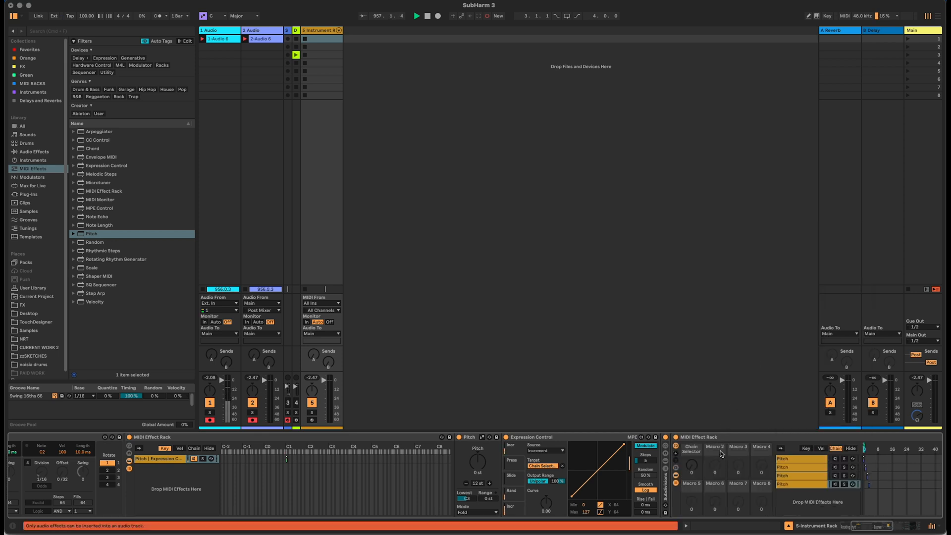
pyautogui.hscroll(4, 872, 456)
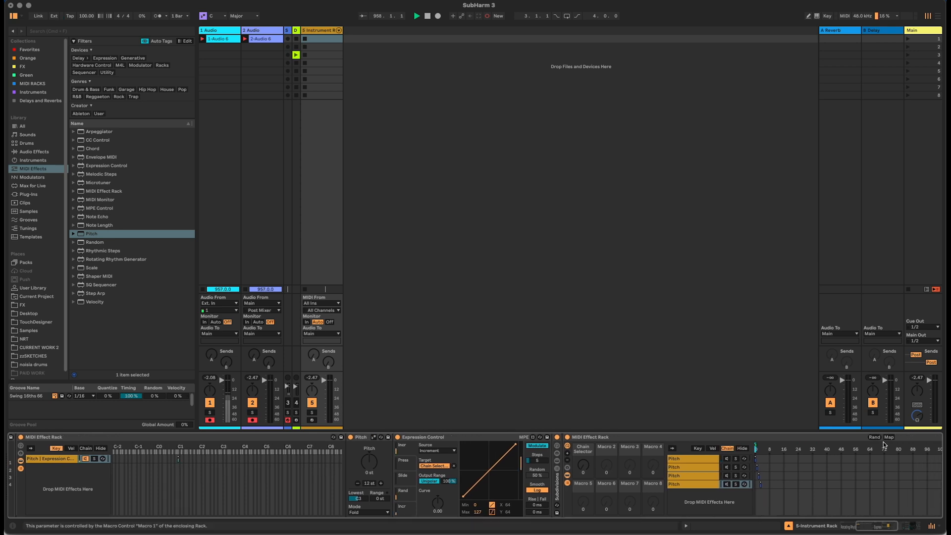
pyautogui.click(889, 437)
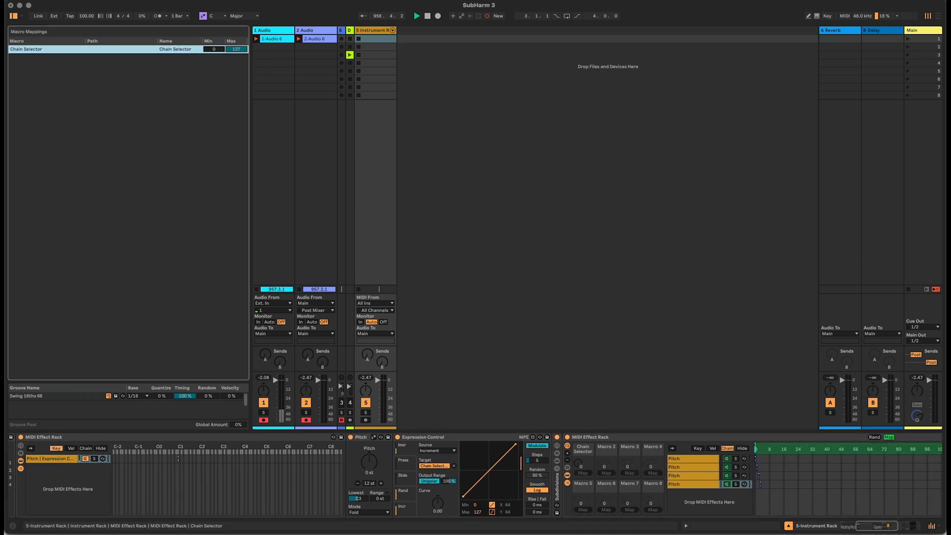
pyautogui.moveTo(238, 49); pyautogui.dragTo(270, 59)
pyautogui.write('3')
pyautogui.press('Return')
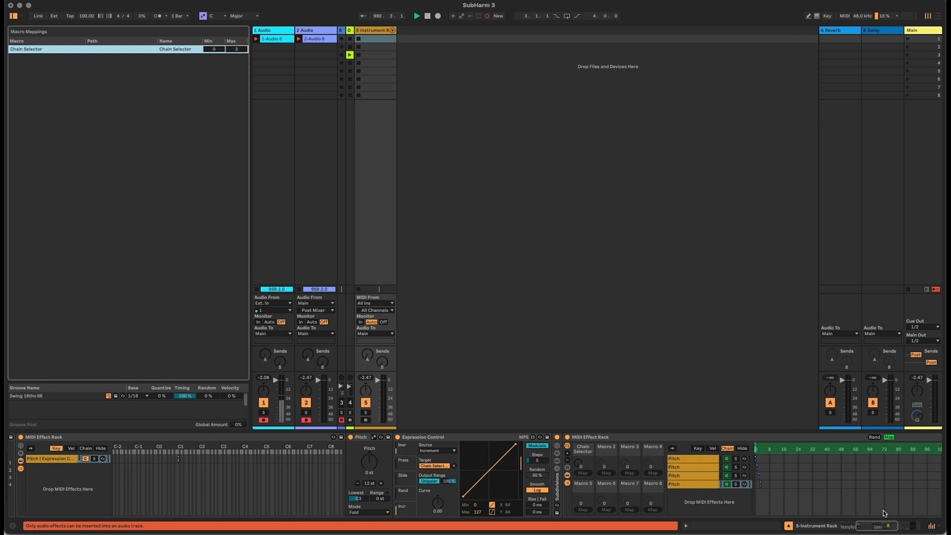
pyautogui.click(889, 437)
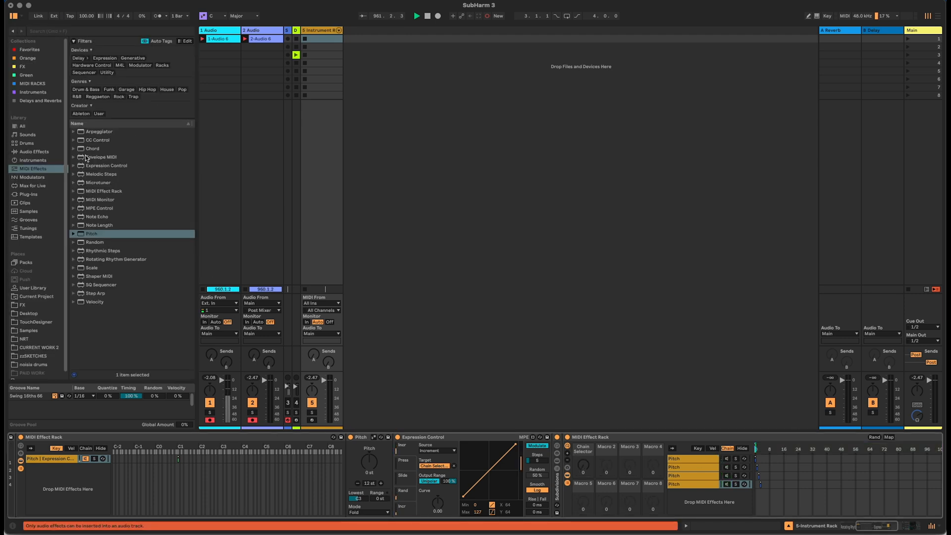
# - Insert an Expression Control before the Pitch rack, targeting its Chain Selector macro with Source Increment, 4 Steps and 100% output range
pyautogui.moveTo(106, 164); pyautogui.dragTo(562, 439)
pyautogui.click(605, 450)
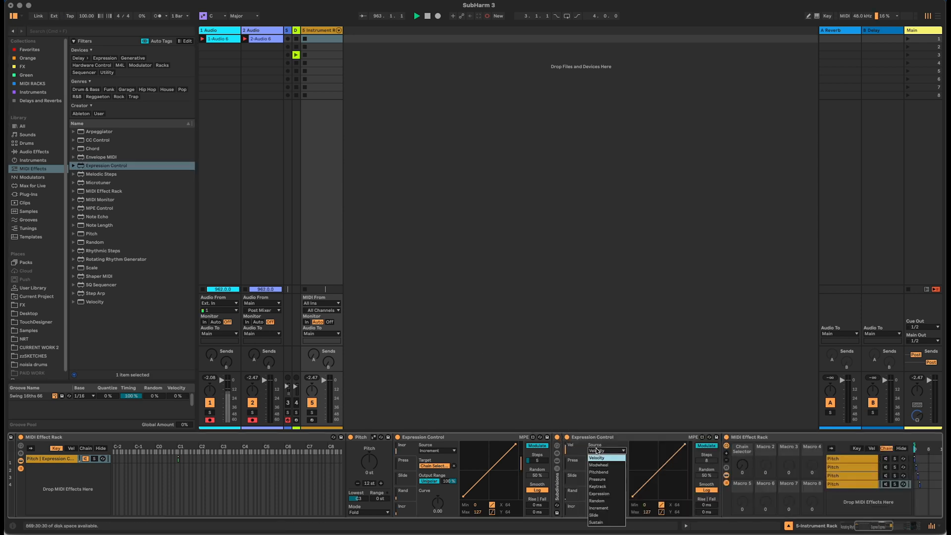
pyautogui.click(598, 508)
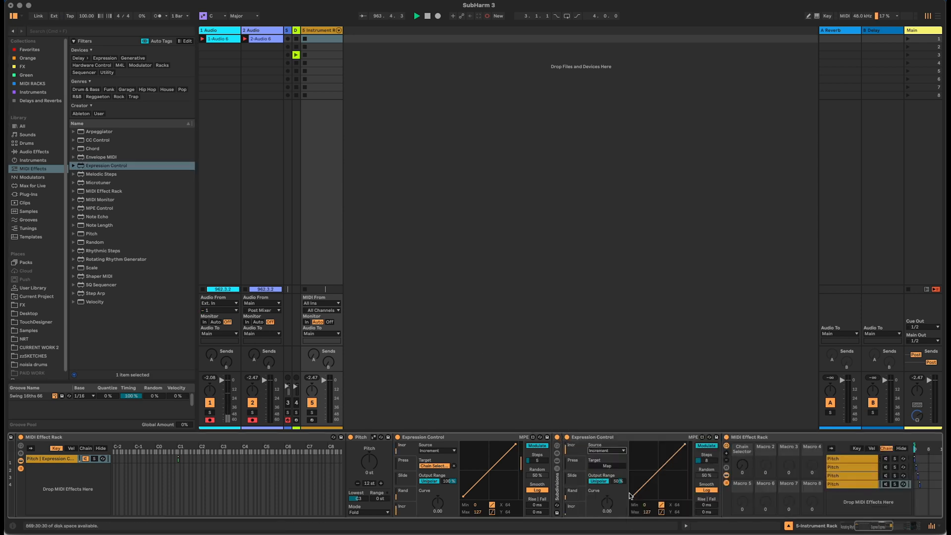
pyautogui.click(713, 461)
pyautogui.moveTo(618, 481); pyautogui.dragTo(618, 451)
pyautogui.click(742, 468)
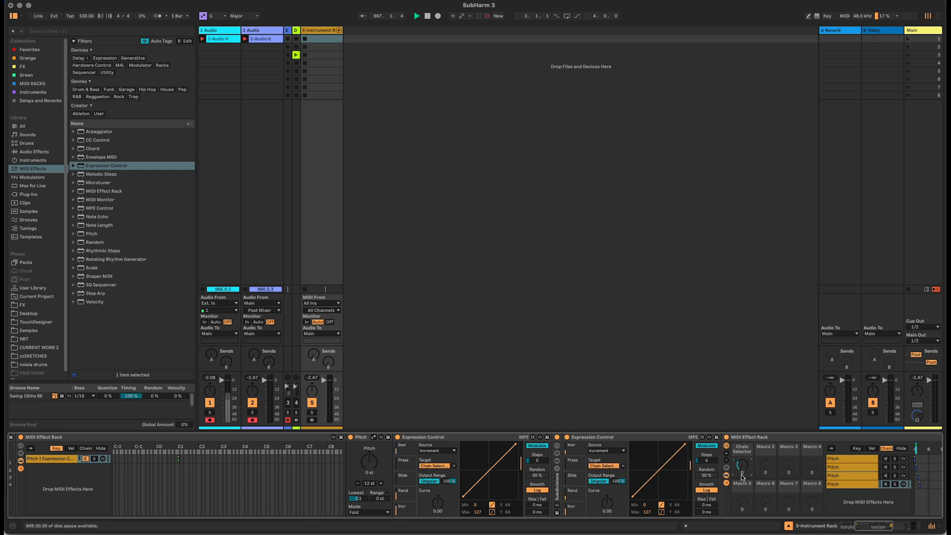
# - Activate all four Pitch chains in the rack
pyautogui.click(886, 459)
pyautogui.click(886, 467)
pyautogui.click(886, 475)
pyautogui.click(885, 483)
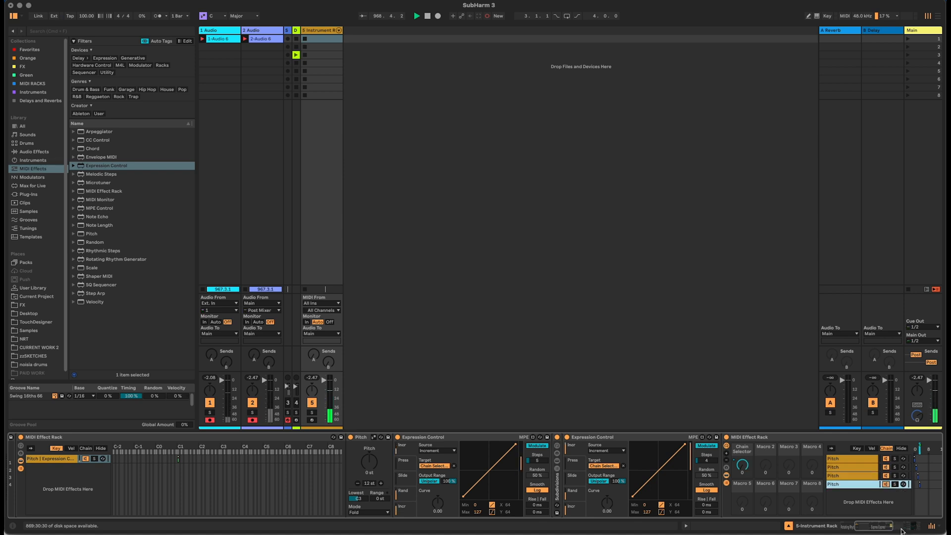
# - Map the Pitch knob of the first chain to Macro 5 and that of the second chain to Macro 6
pyautogui.moveTo(885, 527); pyautogui.dragTo(900, 528)
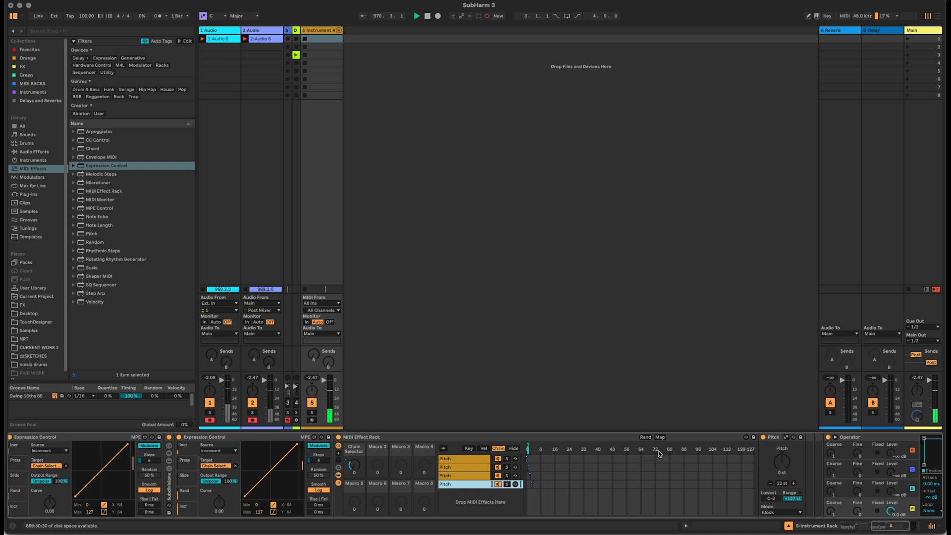
pyautogui.click(459, 459)
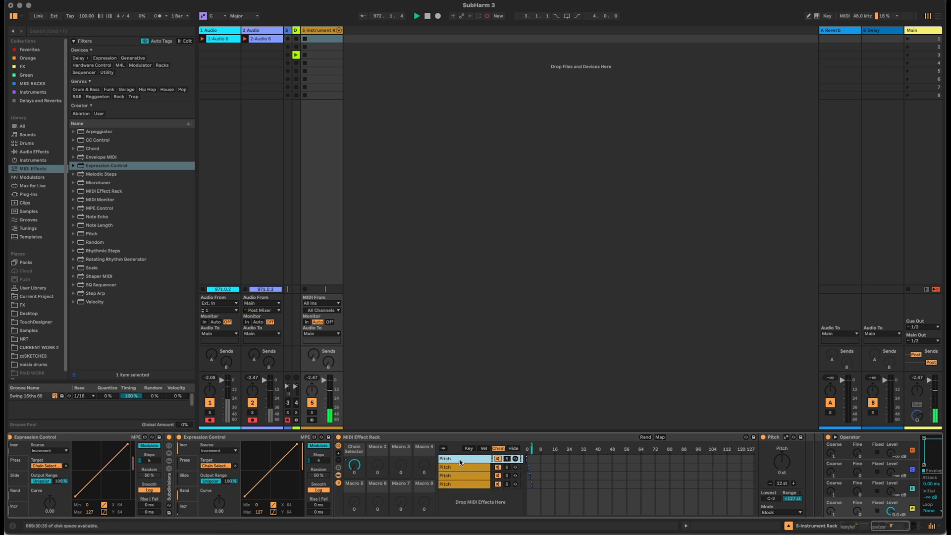
pyautogui.rightClick(826, 473)
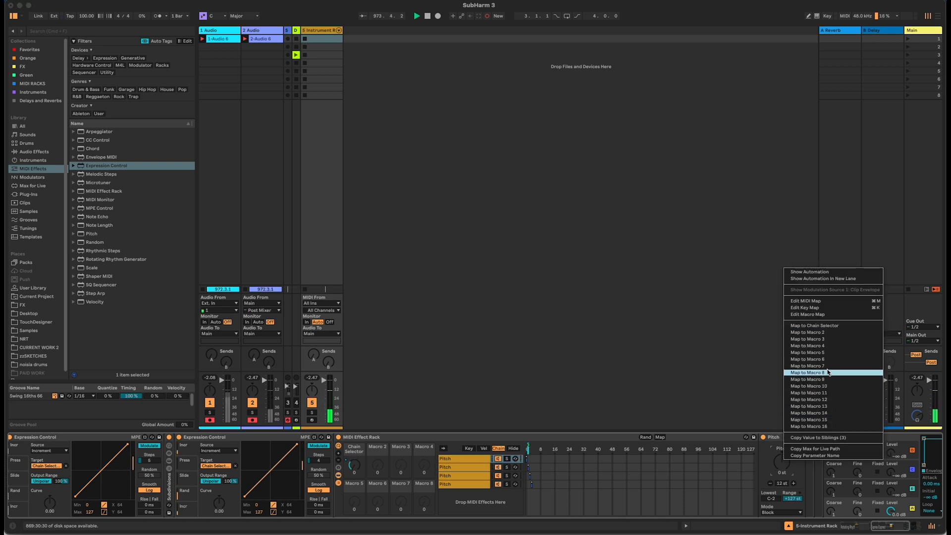
pyautogui.click(826, 353)
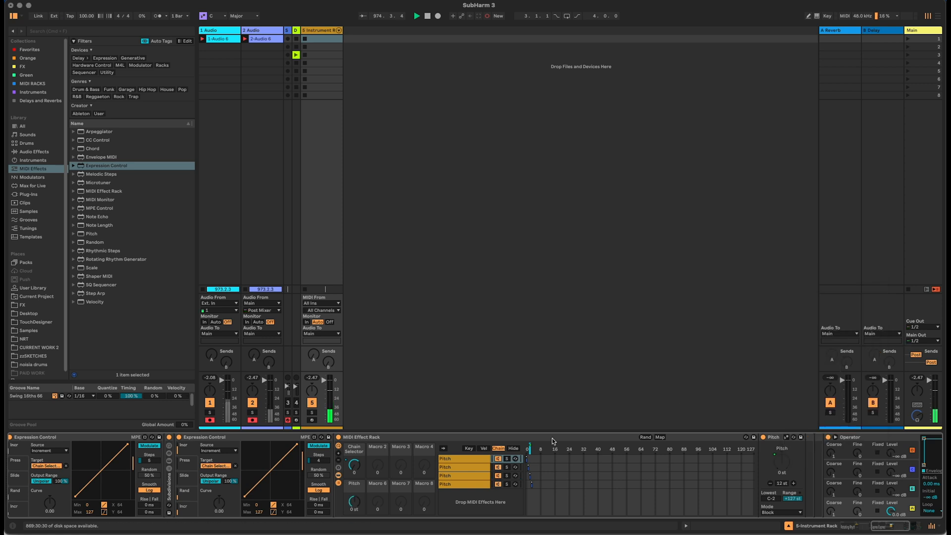
pyautogui.rightClick(779, 464)
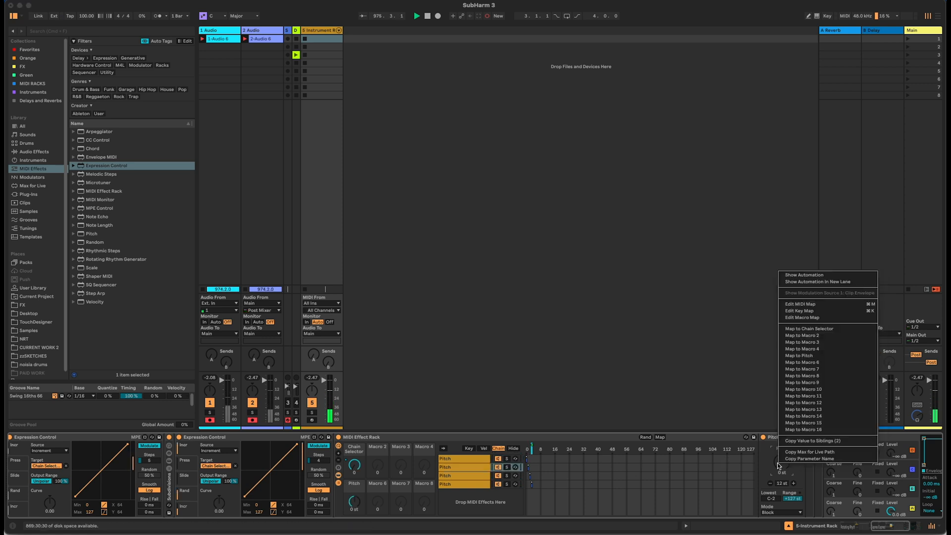
pyautogui.click(841, 362)
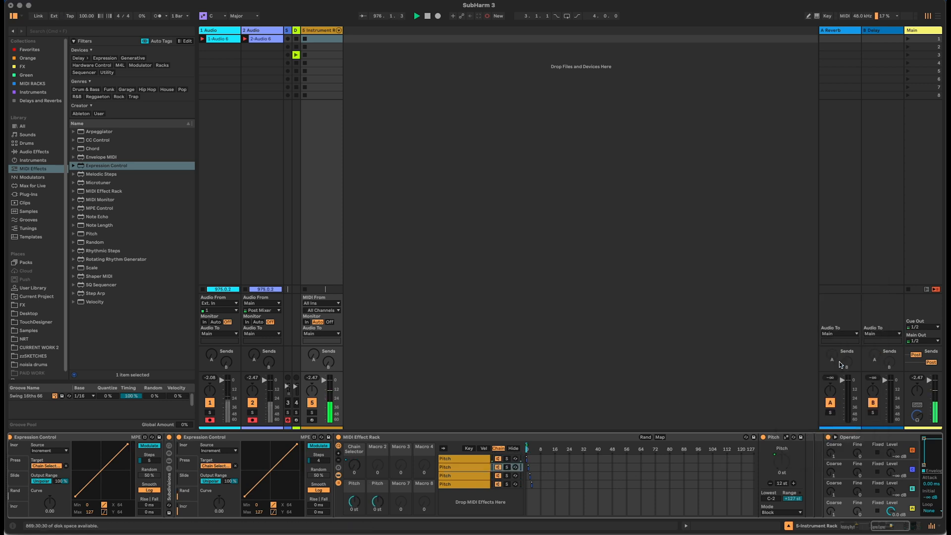
# - Map the Pitch knob of the third chain to Macro 7 and that of the fourth chain to Macro 8
pyautogui.click(479, 477)
pyautogui.rightClick(774, 467)
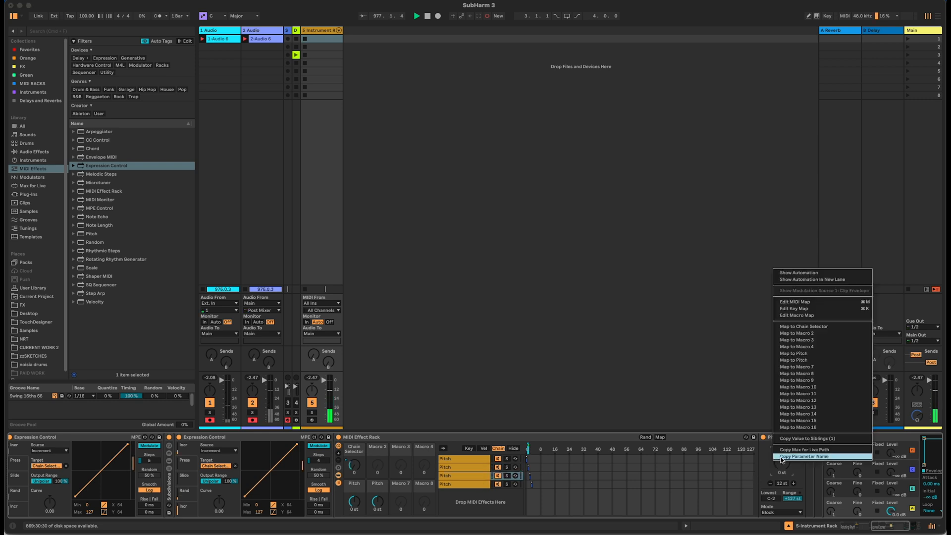
pyautogui.click(826, 368)
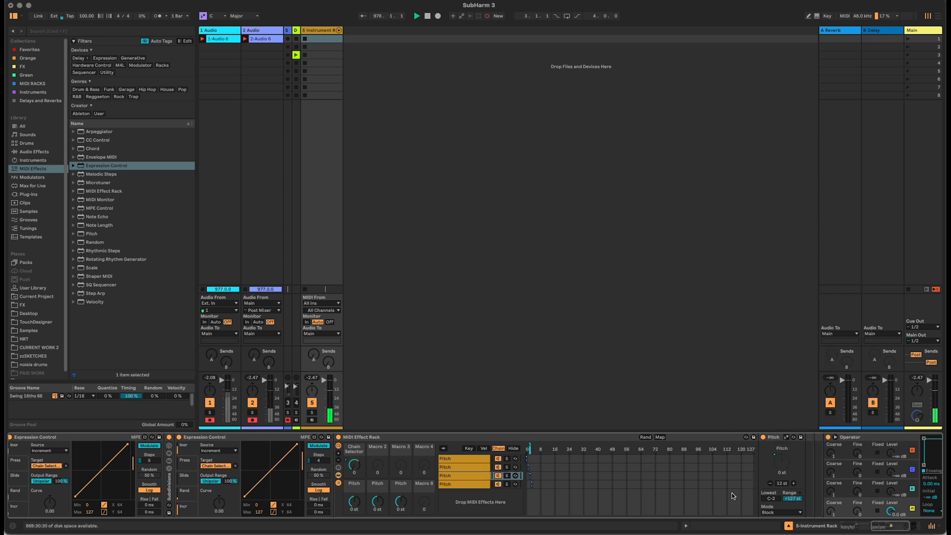
pyautogui.click(488, 485)
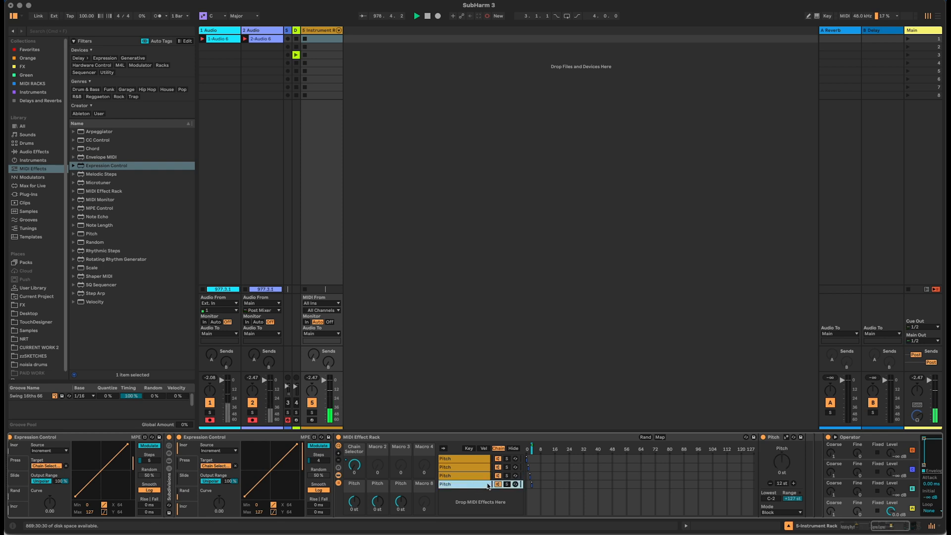
pyautogui.rightClick(785, 456)
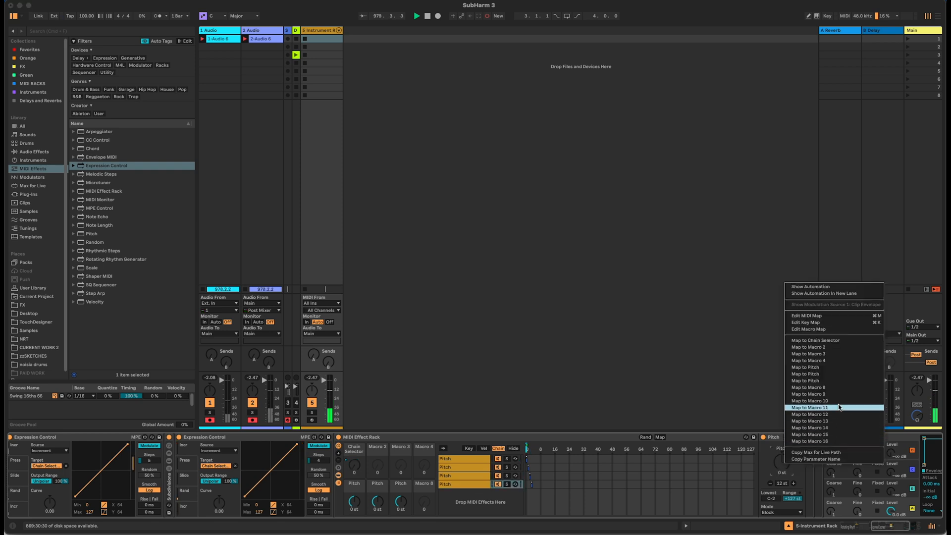
pyautogui.click(840, 390)
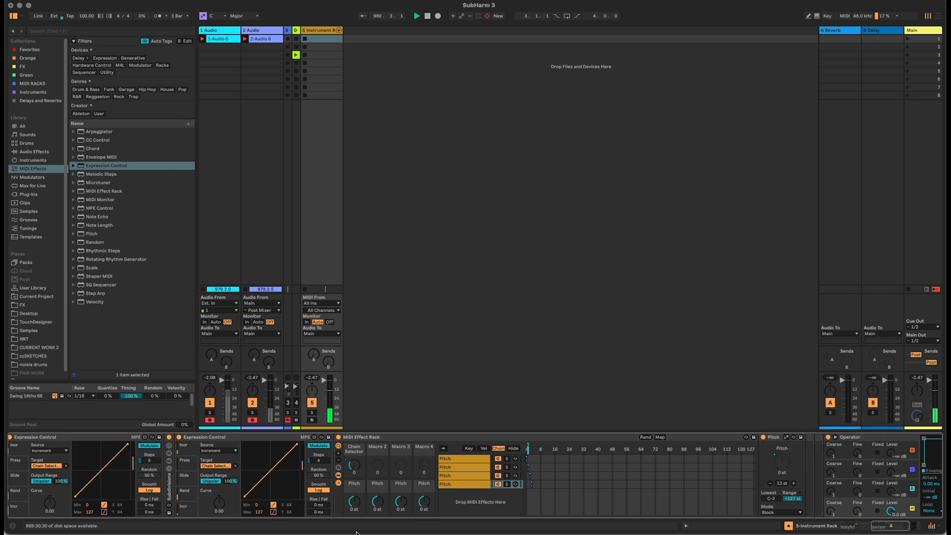
# - Set the second, third and fourth Pitch macros to about +11, +9 and +15 st
pyautogui.moveTo(375, 500); pyautogui.dragTo(424, 502)
pyautogui.moveTo(401, 502)
pyautogui.mouseDown()
pyautogui.moveTo(401, 518)
pyautogui.moveTo(403, 503)
pyautogui.mouseUp()
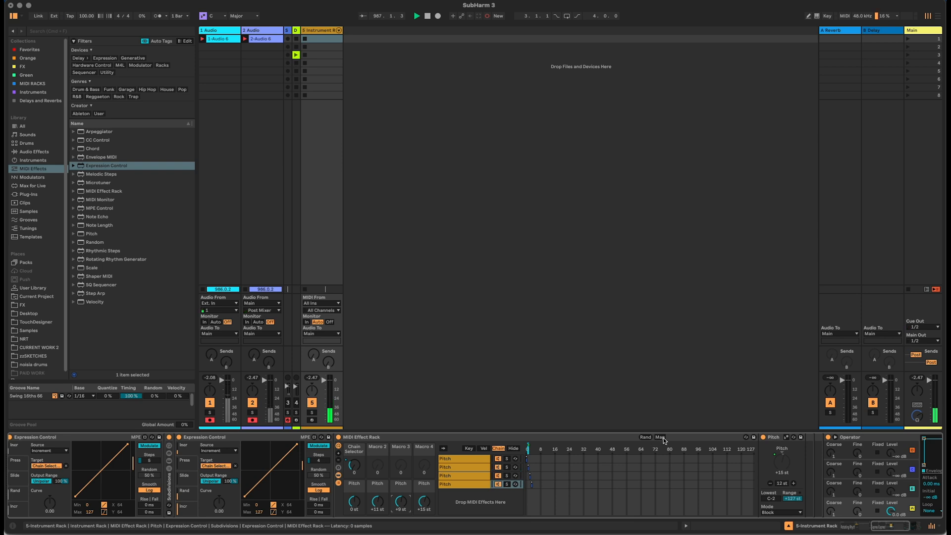
# - Set the maximum of all four Pitch macro mappings to +48 st
pyautogui.click(660, 437)
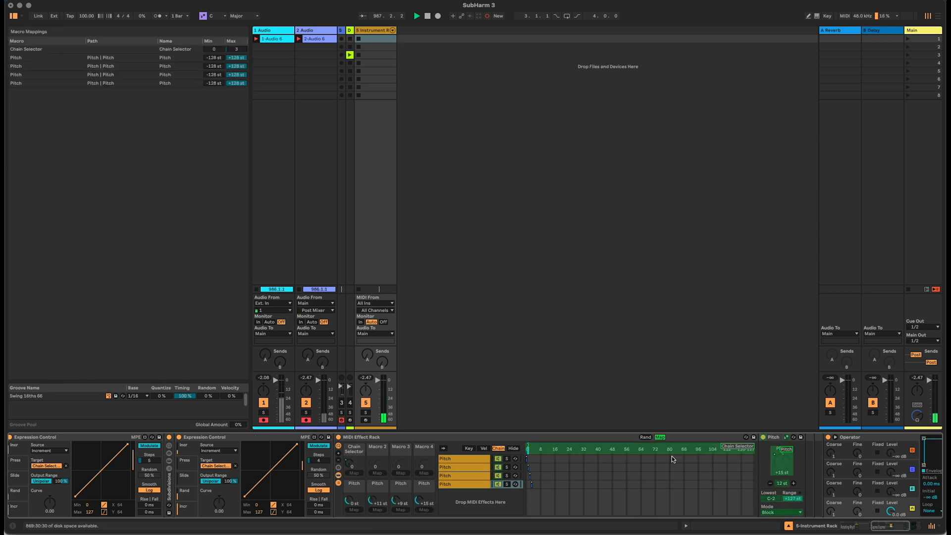
pyautogui.click(240, 57)
pyautogui.write('48')
pyautogui.click(238, 66)
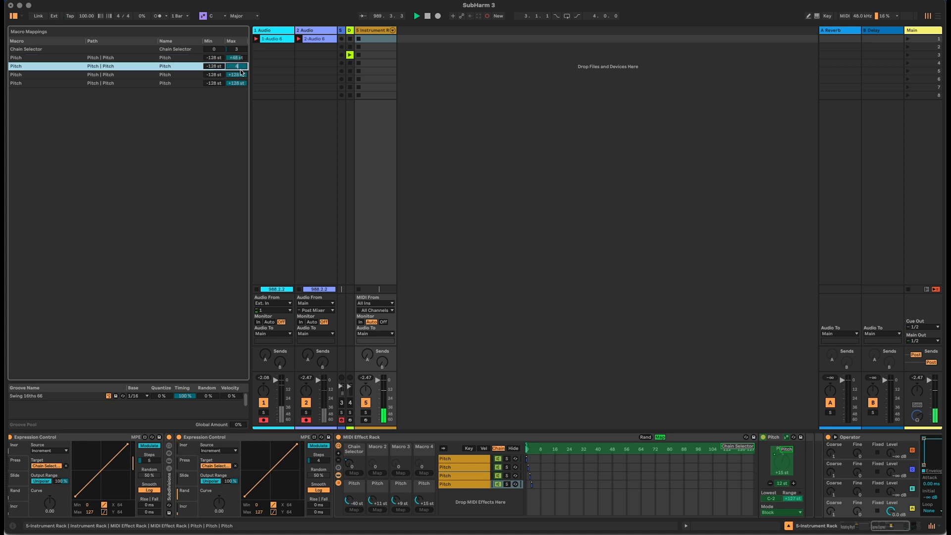
pyautogui.write('48')
pyautogui.click(237, 75)
pyautogui.write('48')
pyautogui.click(237, 83)
pyautogui.write('48')
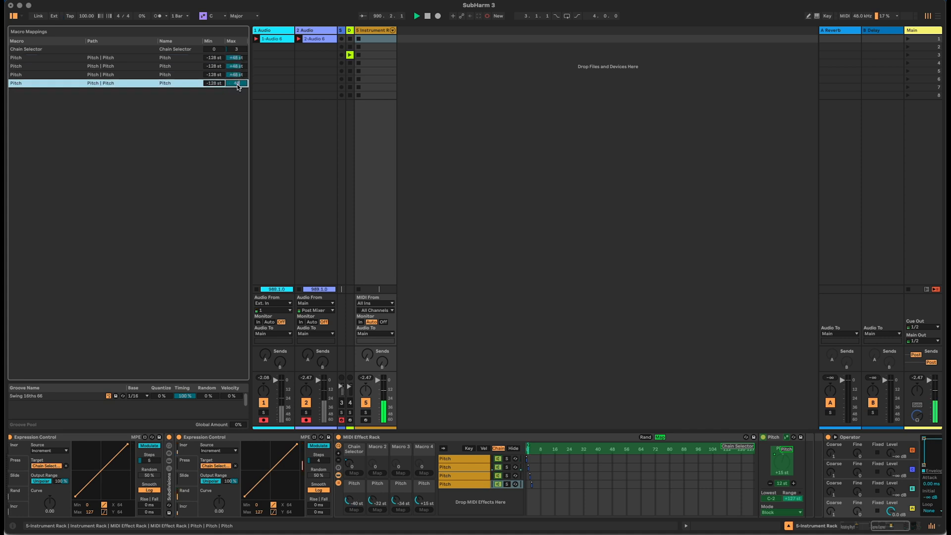
# - Set the minimum of all four Pitch macro mappings to -48 st and leave macro mapping mode
pyautogui.click(212, 57)
pyautogui.write('-48')
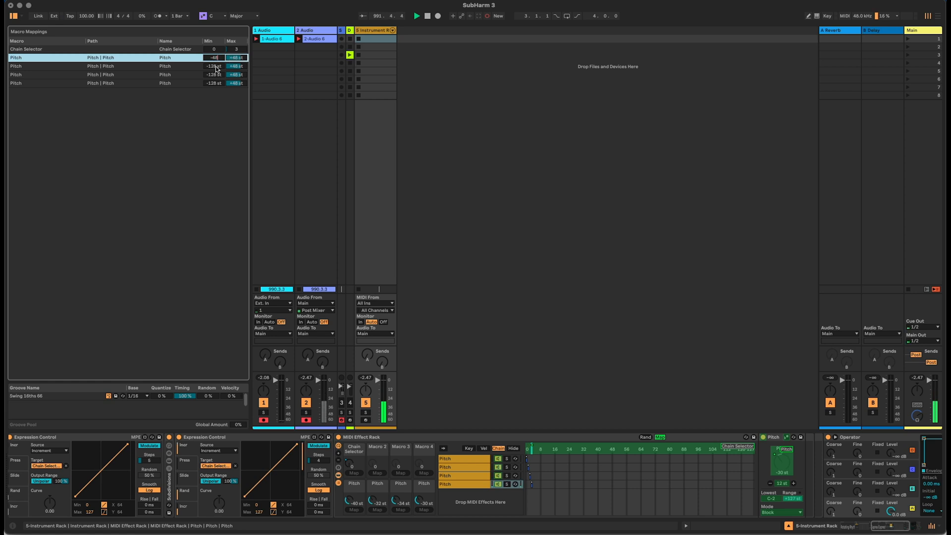
pyautogui.click(221, 67)
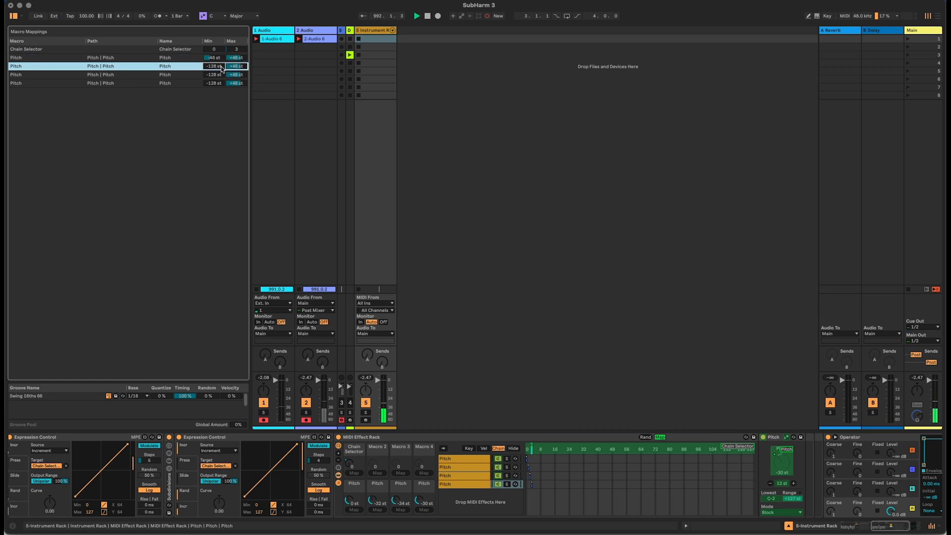
pyautogui.click(216, 75)
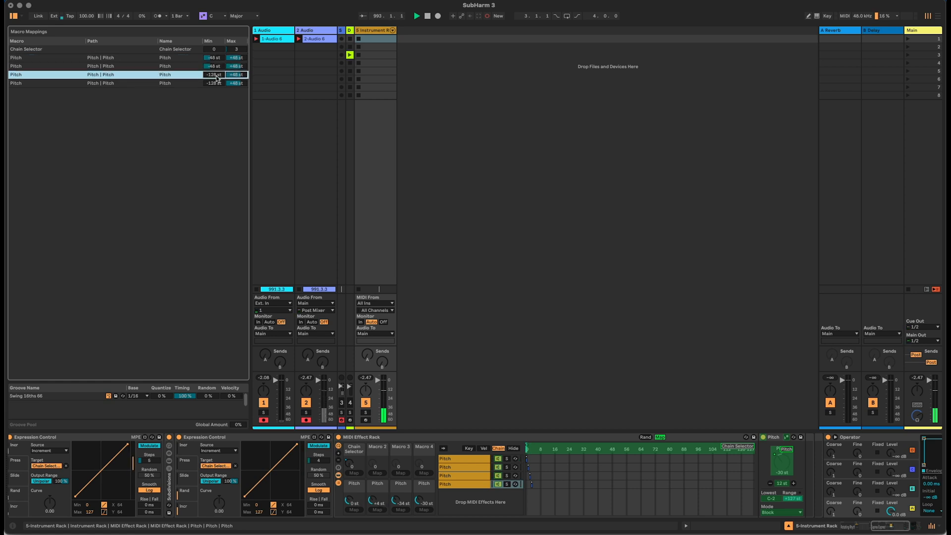
pyautogui.write('-48')
pyautogui.click(213, 84)
pyautogui.press('Return')
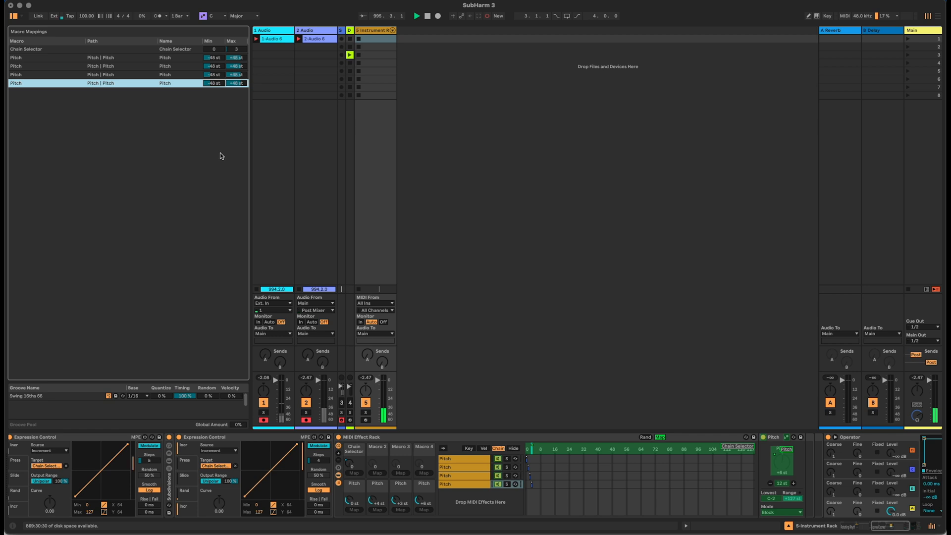
pyautogui.click(659, 438)
pyautogui.click(659, 439)
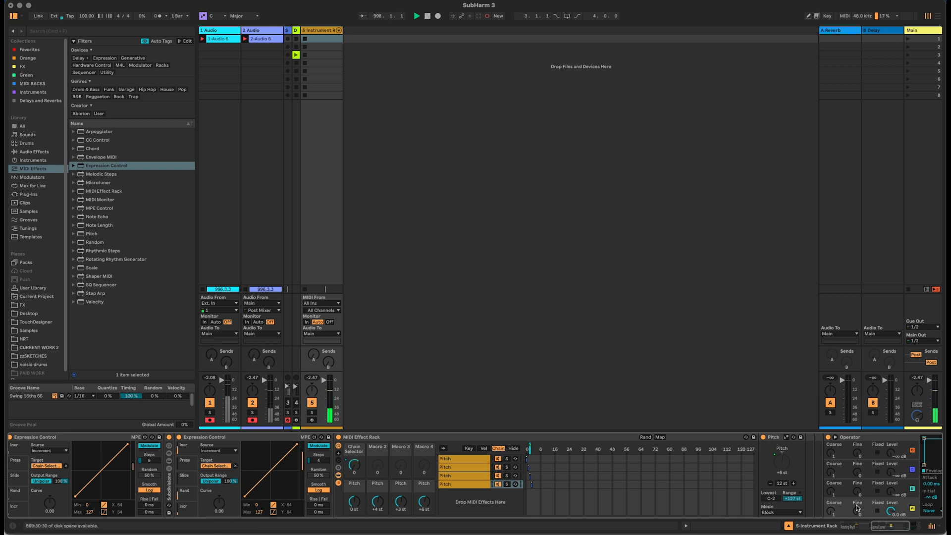
# - Group the Operator into an Instrument Rack and duplicate its chain twice to have three Operator chains
pyautogui.moveTo(877, 524); pyautogui.dragTo(893, 525)
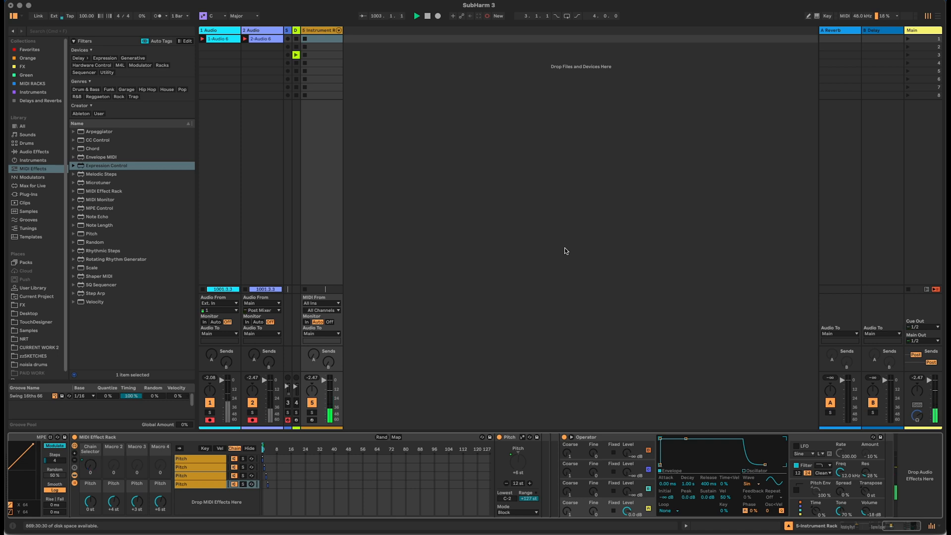
pyautogui.click(622, 439)
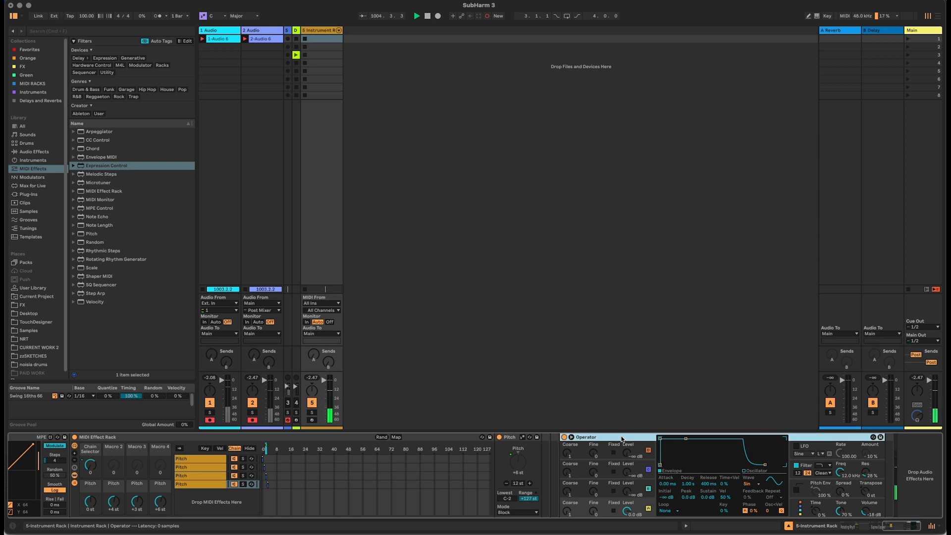
pyautogui.press('super+g')
pyautogui.click(565, 462)
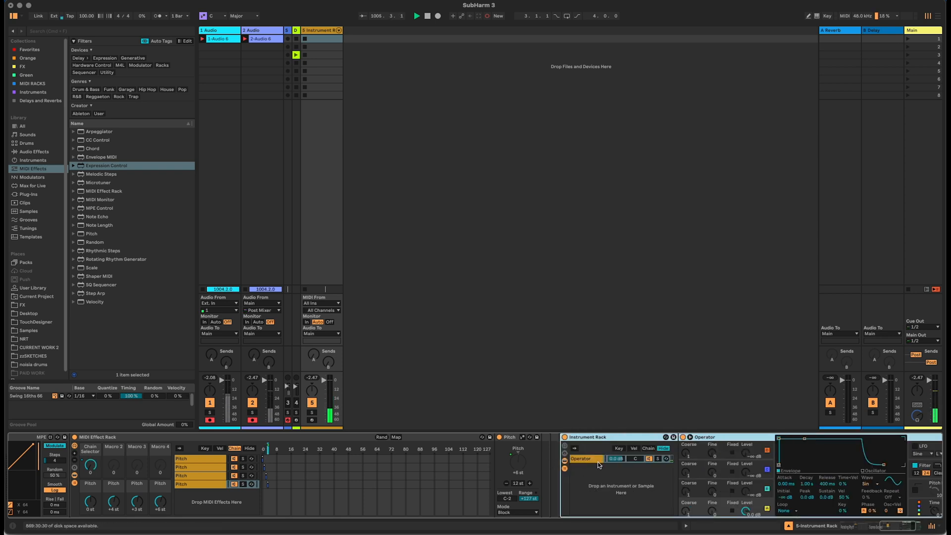
pyautogui.click(592, 461)
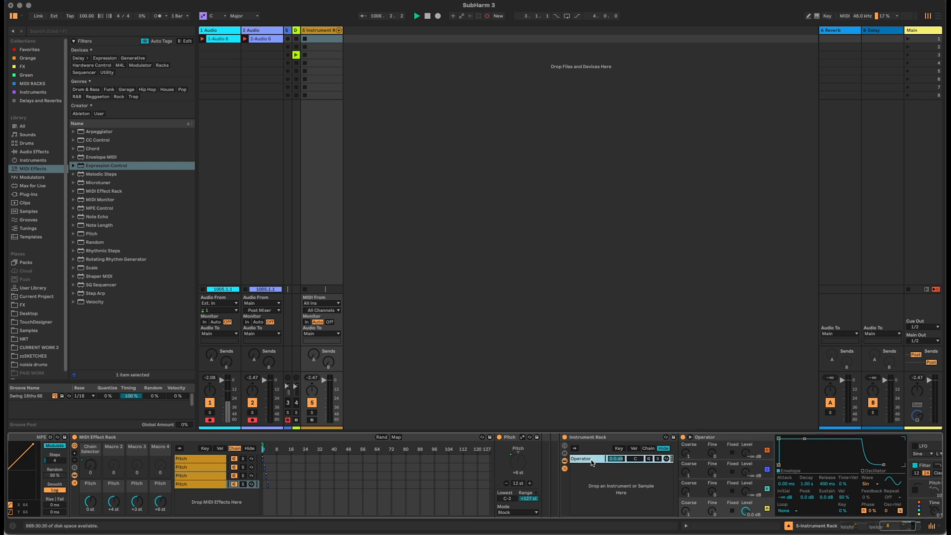
pyautogui.press('super+d')
pyautogui.press('super+d')
pyautogui.click(592, 466)
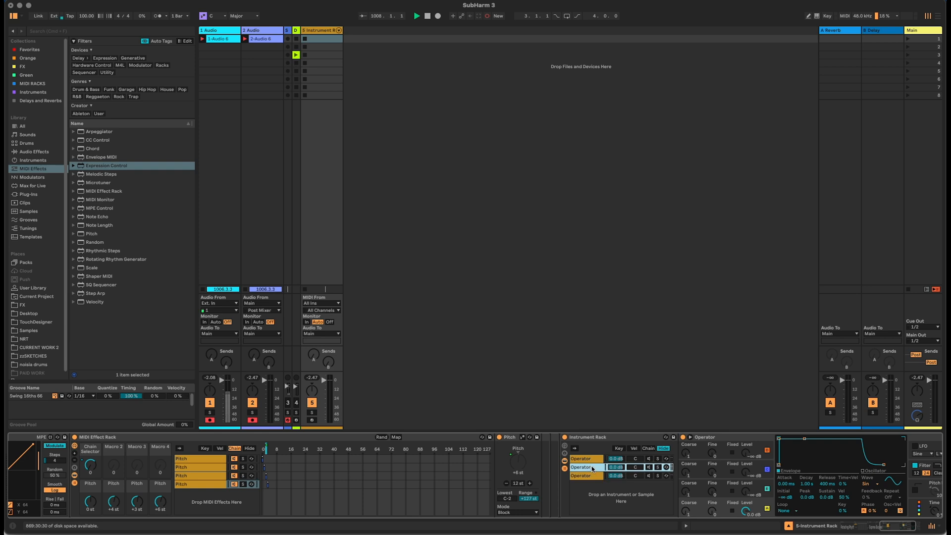
# - Add a Pitch and a Velocity MIDI effect before the Operator in the first chain
pyautogui.click(570, 459)
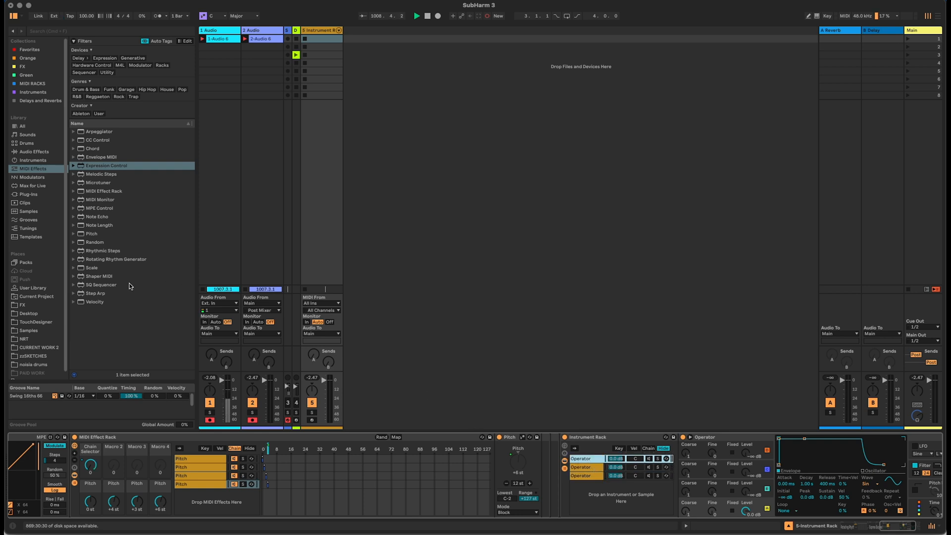
pyautogui.click(95, 232)
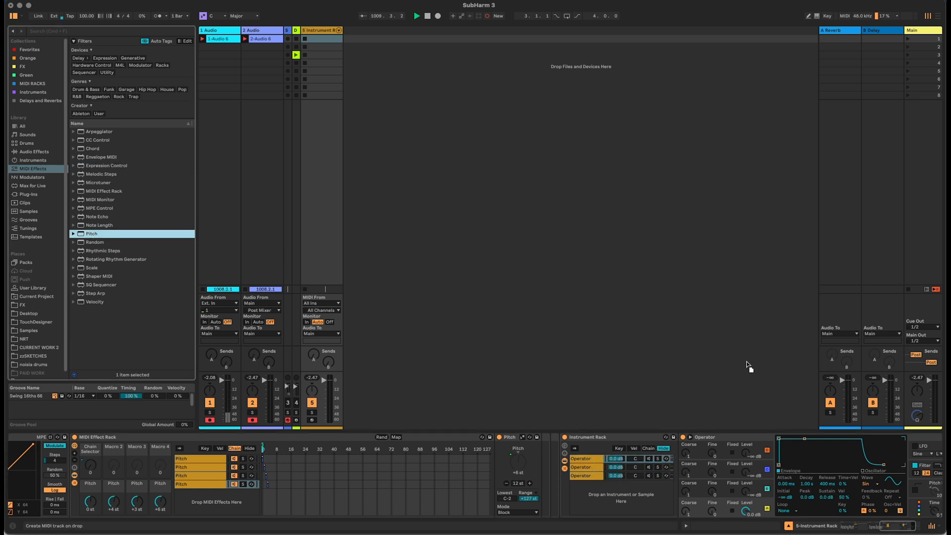
pyautogui.moveTo(679, 441); pyautogui.dragTo(680, 442)
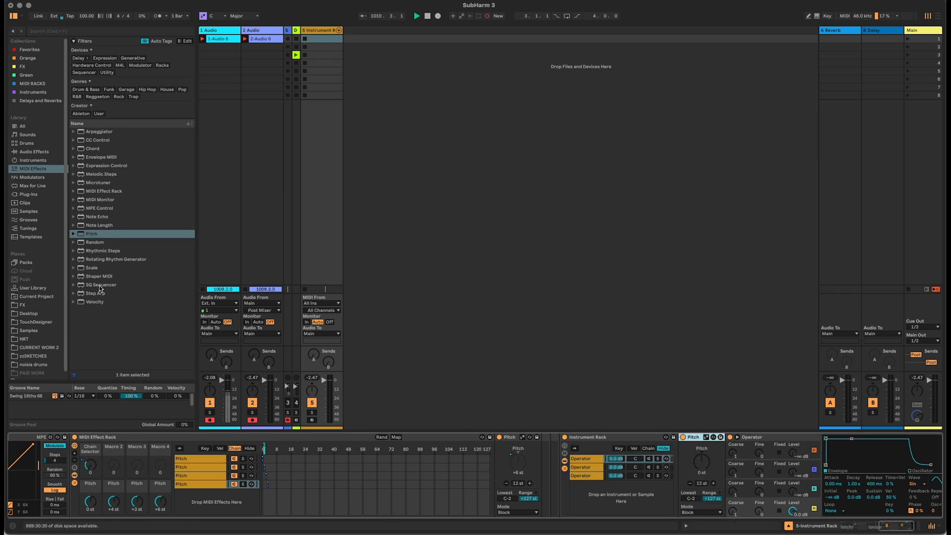
pyautogui.moveTo(82, 304); pyautogui.dragTo(727, 452)
# - Add Pitch and Velocity MIDI effects before the Operator in the second and third chains
pyautogui.click(585, 467)
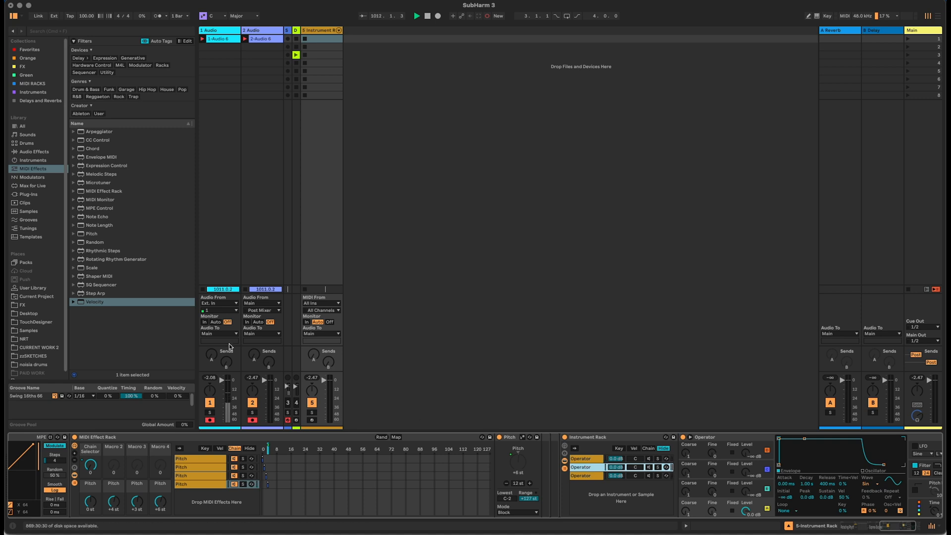
pyautogui.moveTo(91, 302)
pyautogui.mouseDown()
pyautogui.moveTo(613, 397)
pyautogui.moveTo(686, 448)
pyautogui.mouseUp()
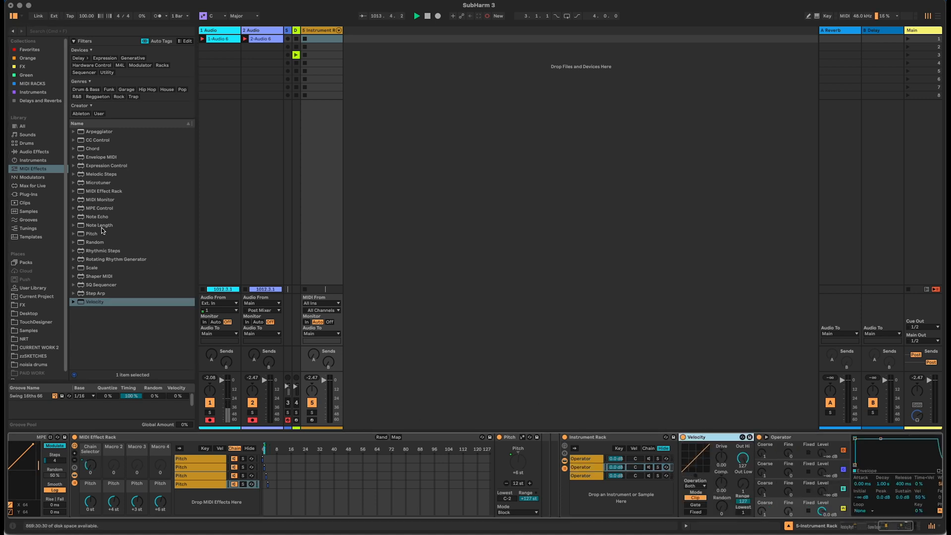
pyautogui.moveTo(95, 233); pyautogui.dragTo(681, 458)
pyautogui.click(590, 476)
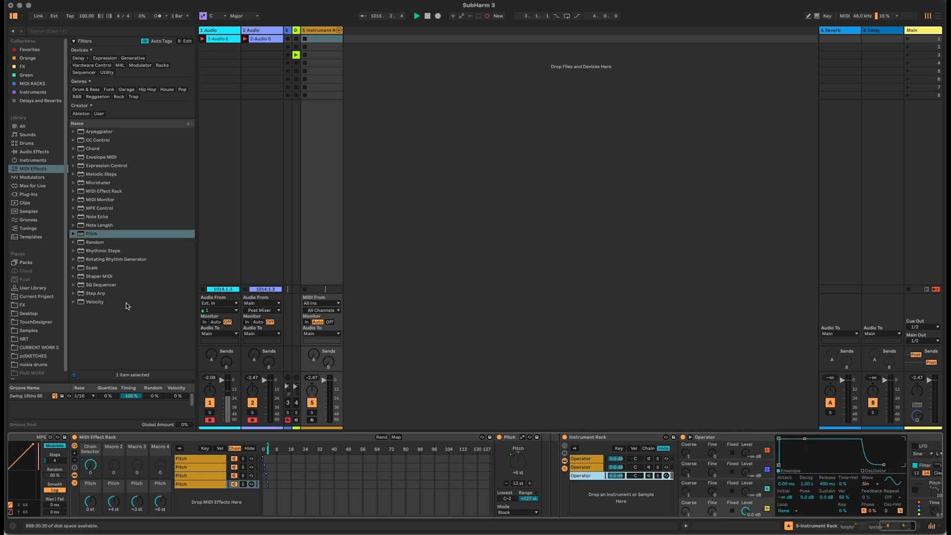
pyautogui.moveTo(96, 303); pyautogui.dragTo(680, 450)
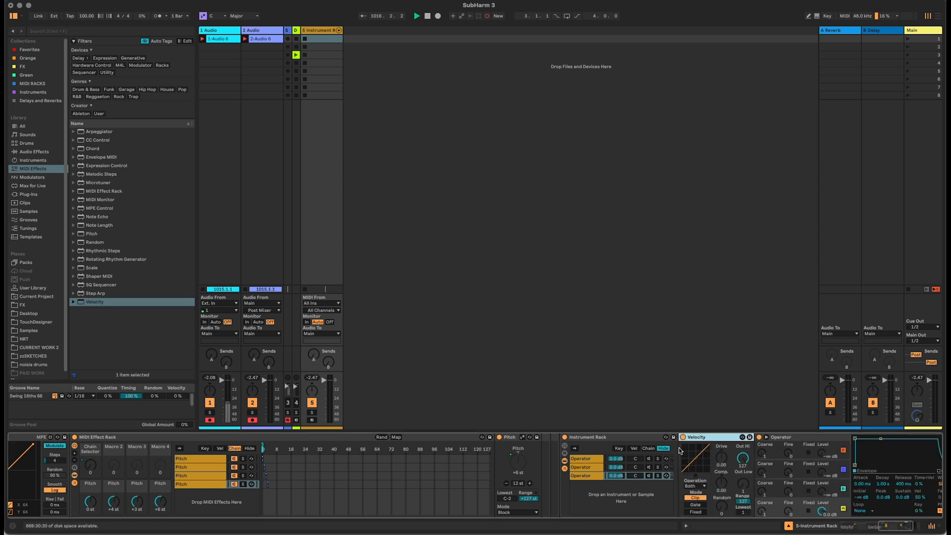
pyautogui.moveTo(94, 234); pyautogui.dragTo(683, 453)
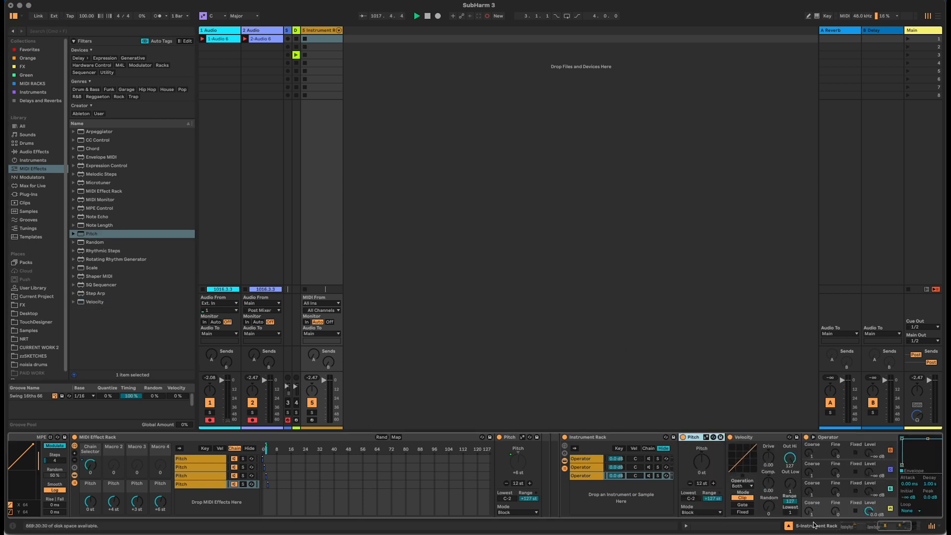
# - Activate the first Operator chain and show the Instrument Rack's macro controls, expanded to 16 macros
pyautogui.moveTo(889, 527); pyautogui.dragTo(898, 527)
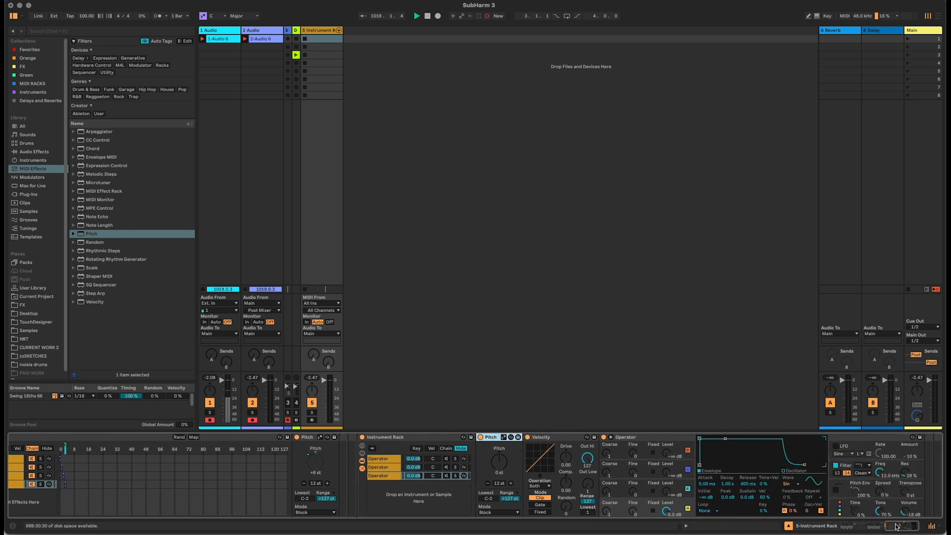
pyautogui.click(393, 459)
pyautogui.click(446, 460)
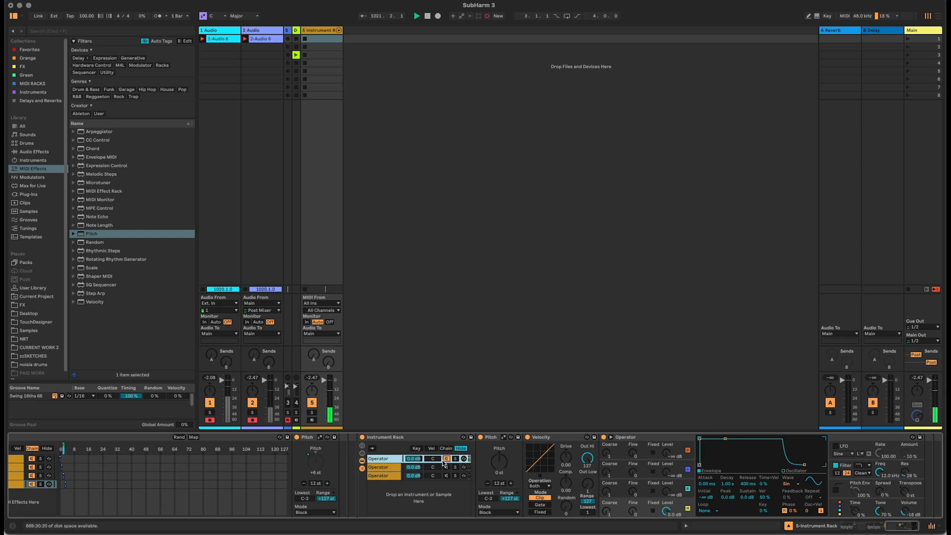
pyautogui.click(362, 446)
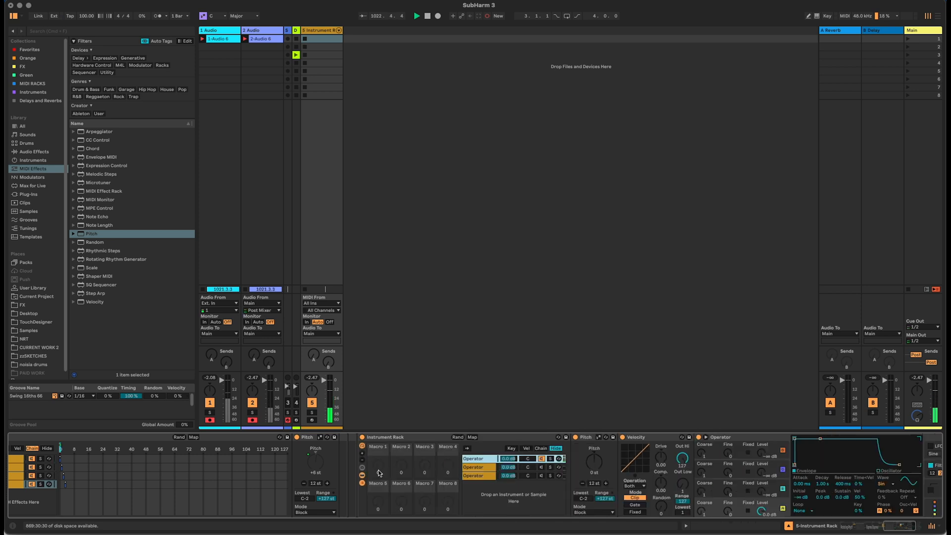
pyautogui.click(362, 454)
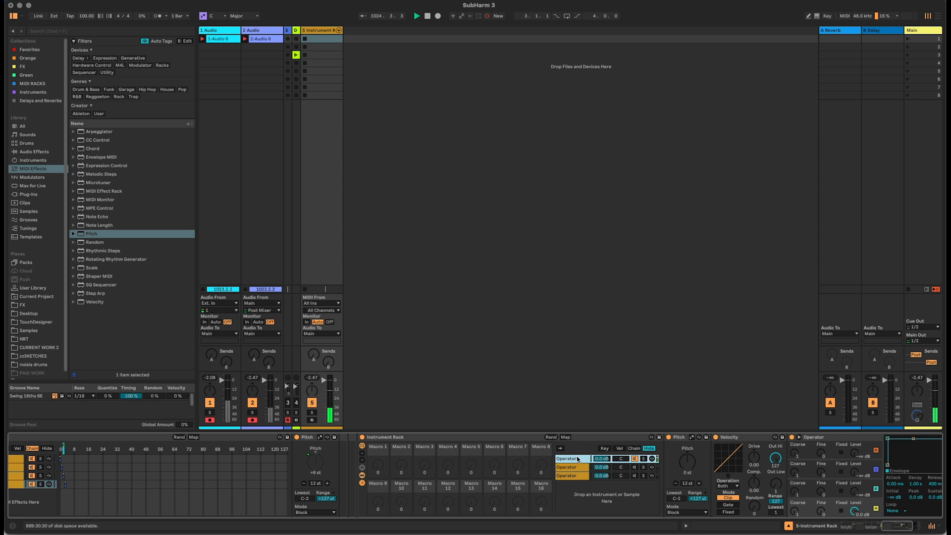
# - Map the first Operator chain's Pitch to Macro 1 and its Velocity Out Hi and Out Low to Macro 9
pyautogui.rightClick(687, 460)
pyautogui.click(752, 326)
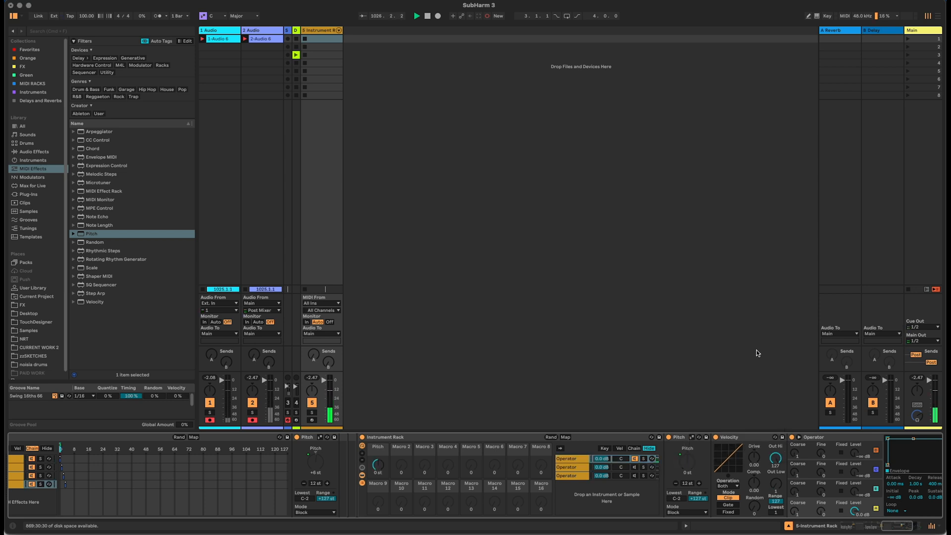
pyautogui.rightClick(775, 459)
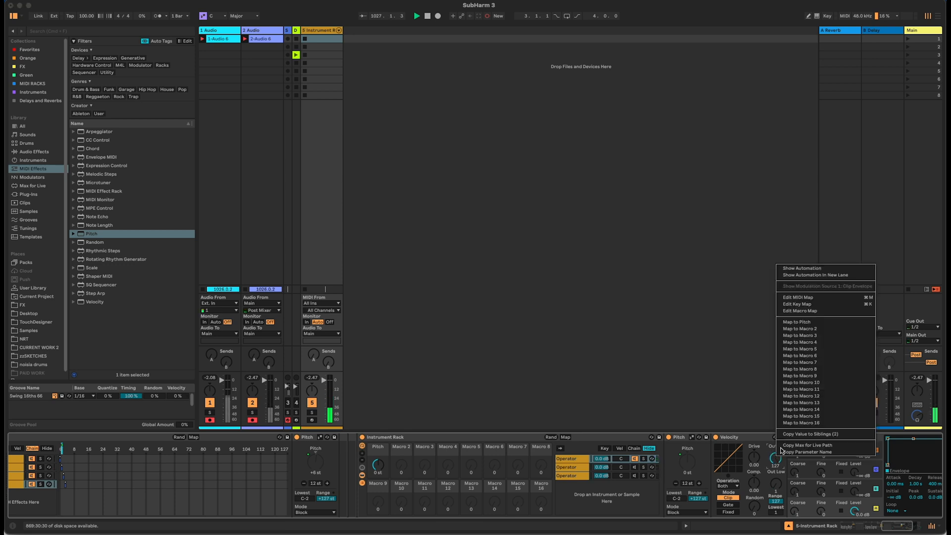
pyautogui.click(854, 376)
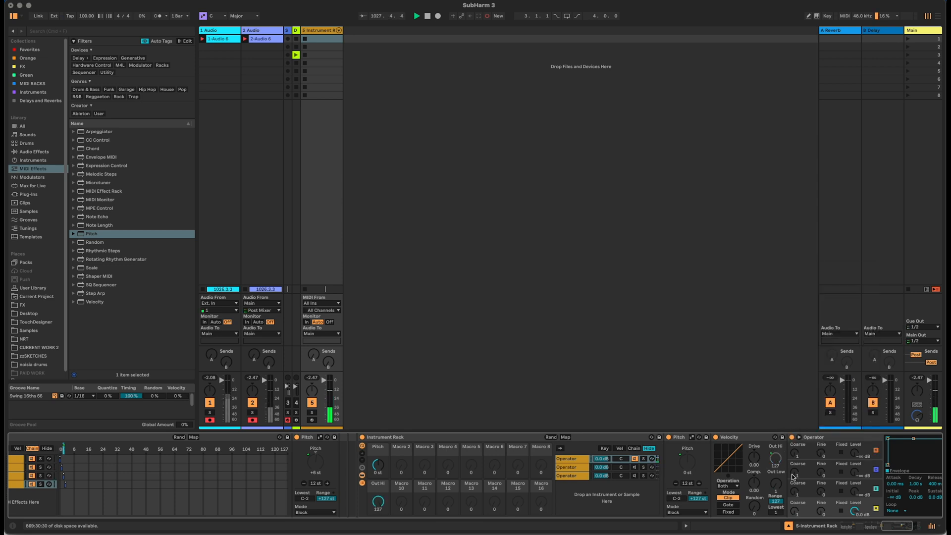
pyautogui.rightClick(778, 482)
pyautogui.click(848, 398)
# - Rename Macro 1 as Main Pit and Macro 9 as Main Vel
pyautogui.moveTo(378, 502)
pyautogui.mouseDown()
pyautogui.moveTo(378, 533)
pyautogui.moveTo(378, 495)
pyautogui.mouseUp()
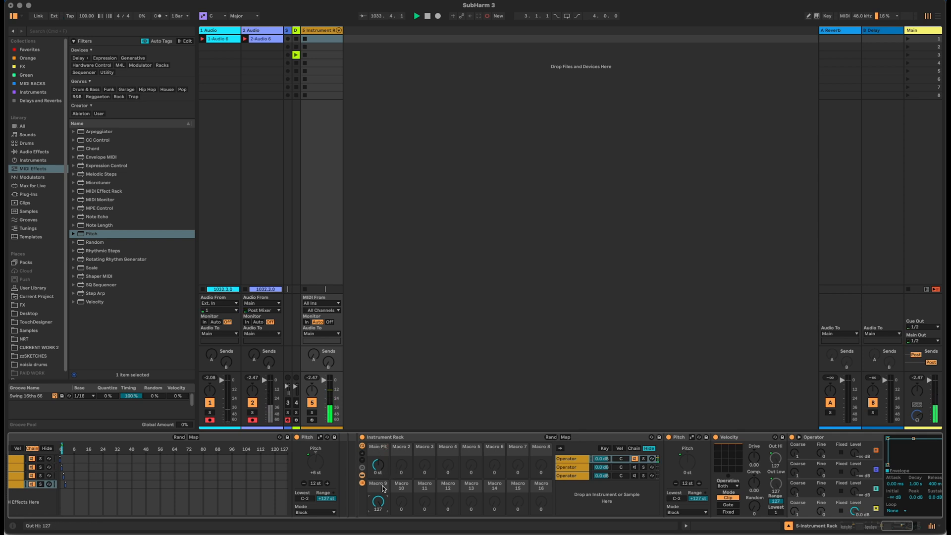
pyautogui.write('Main Vel')
pyautogui.press('Return')
# - Map the second Operator chain's Pitch to Macro 2 and its Velocity Out Hi and Out Low to Macro 10
pyautogui.click(570, 467)
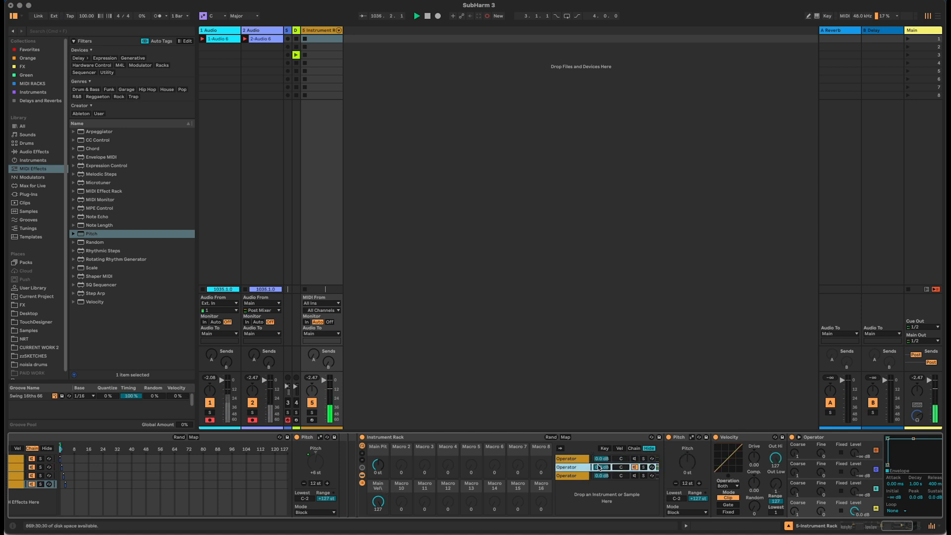
pyautogui.rightClick(692, 460)
pyautogui.click(728, 331)
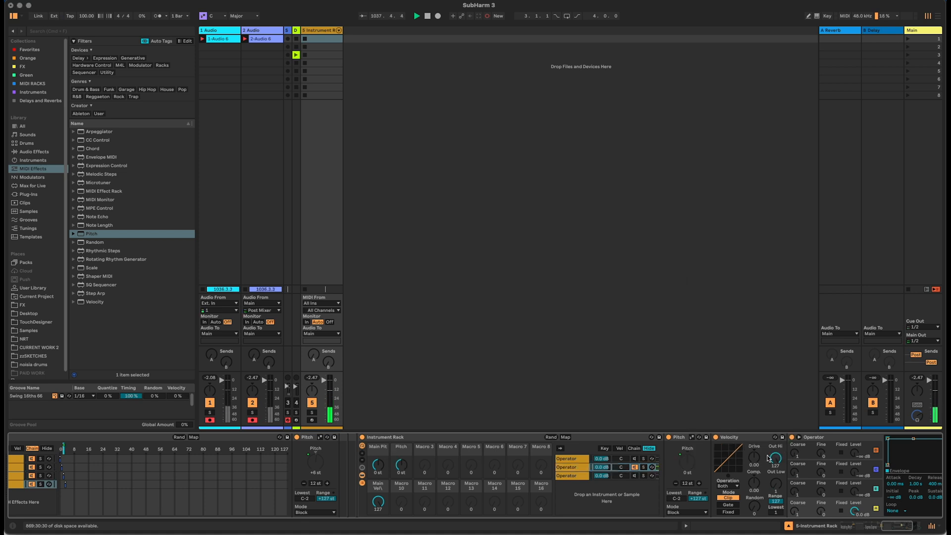
pyautogui.rightClick(773, 455)
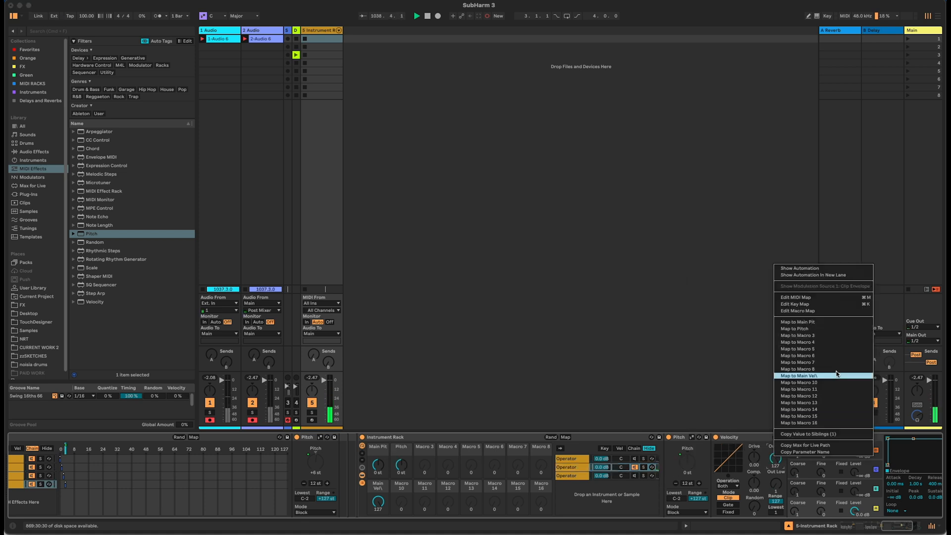
pyautogui.click(842, 383)
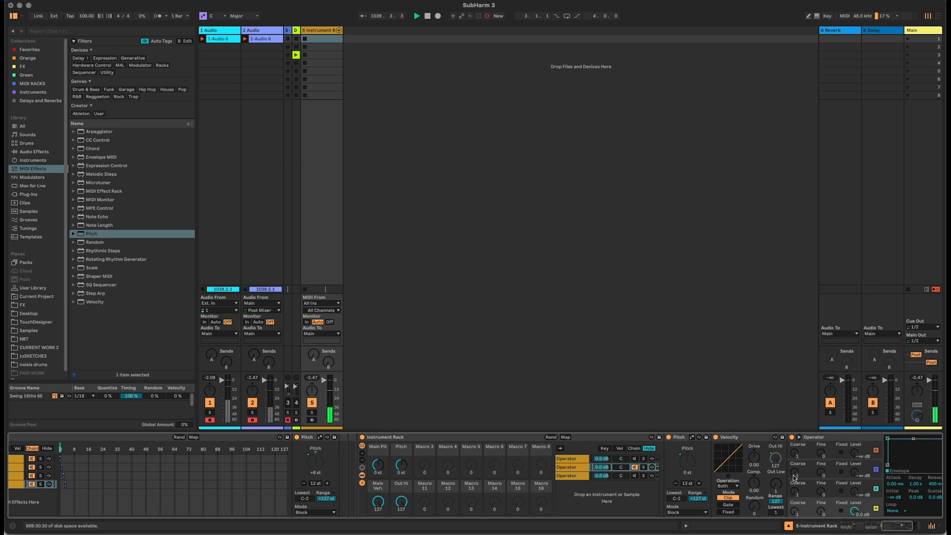
pyautogui.rightClick(780, 484)
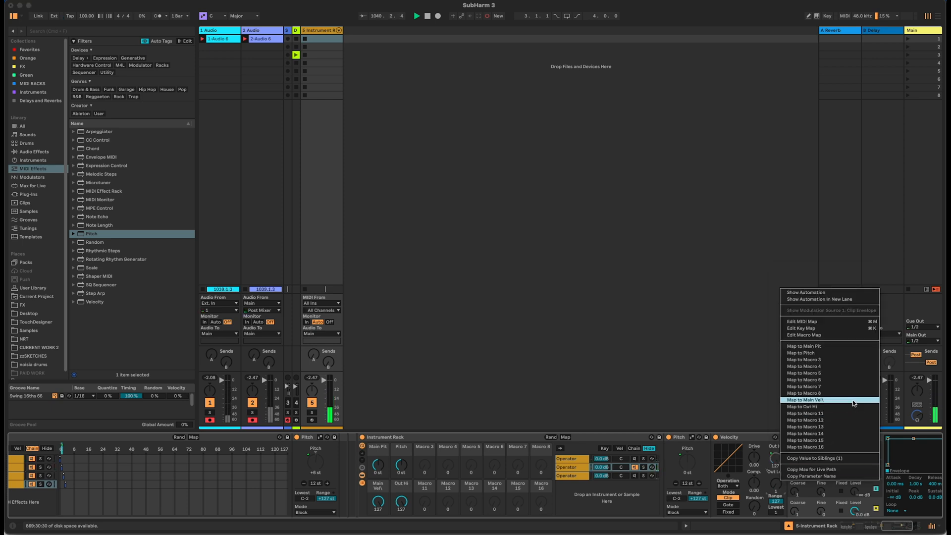
pyautogui.click(853, 409)
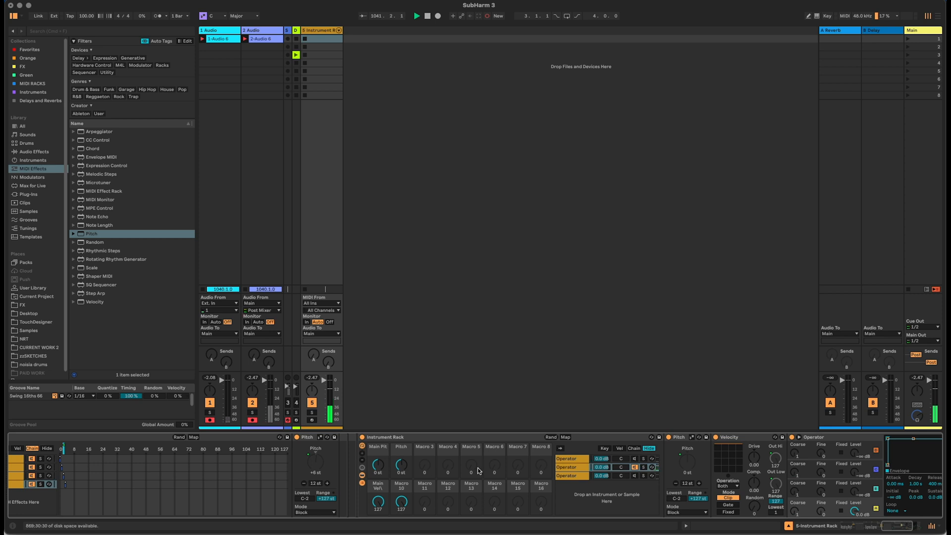
# - Raise the second chain's Pitch macro to +11 st and map the third Operator chain's Pitch to Macro 3
pyautogui.moveTo(396, 464); pyautogui.dragTo(396, 449)
pyautogui.click(581, 474)
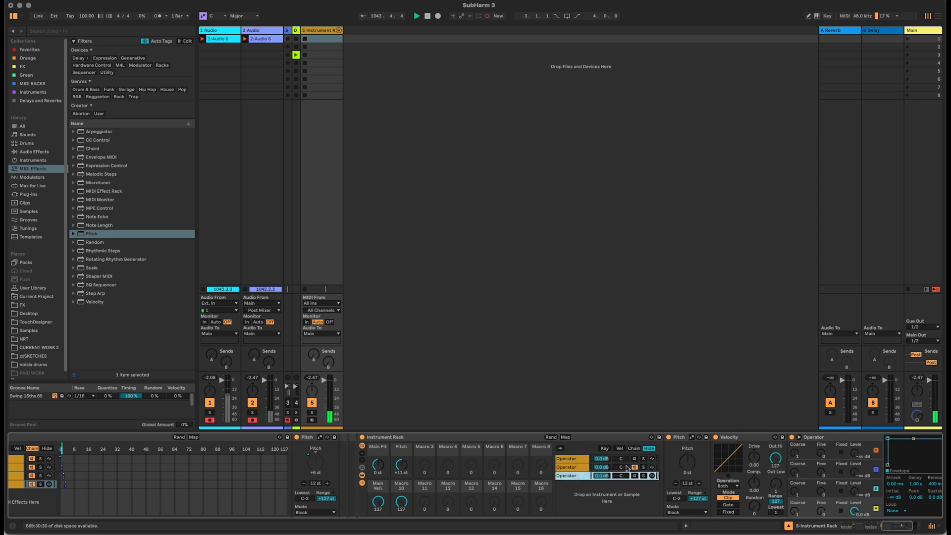
pyautogui.rightClick(684, 463)
pyautogui.click(745, 341)
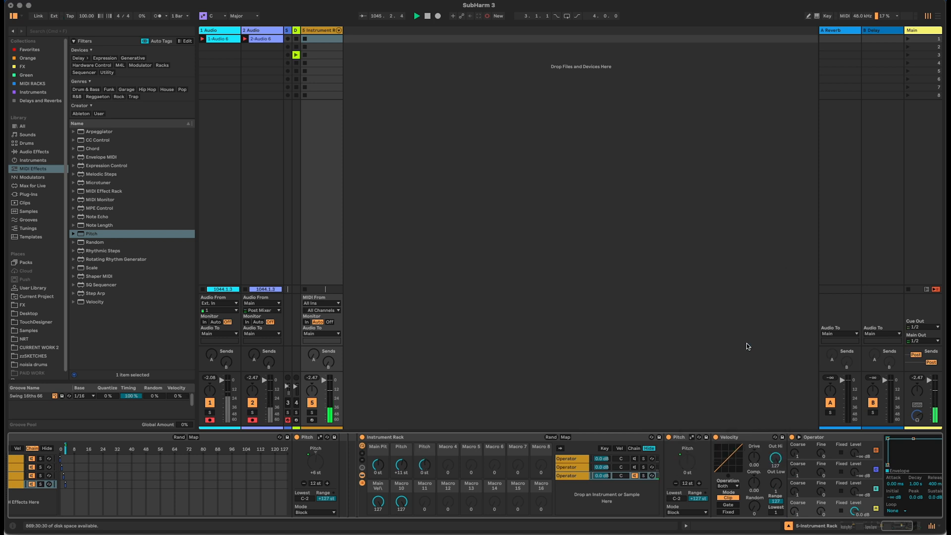
# - Map the third Operator chain's Velocity Out Hi and Out Low to Macro 11
pyautogui.rightClick(775, 461)
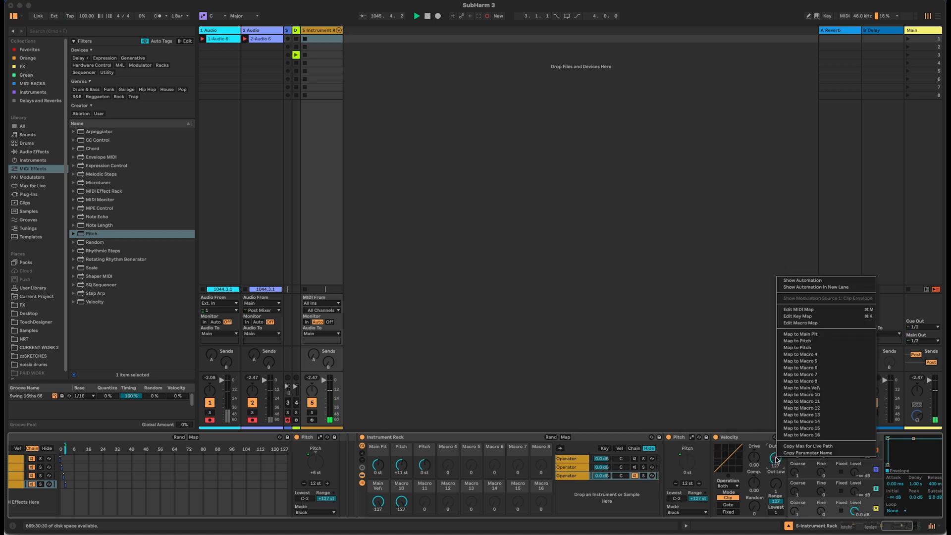
pyautogui.click(832, 402)
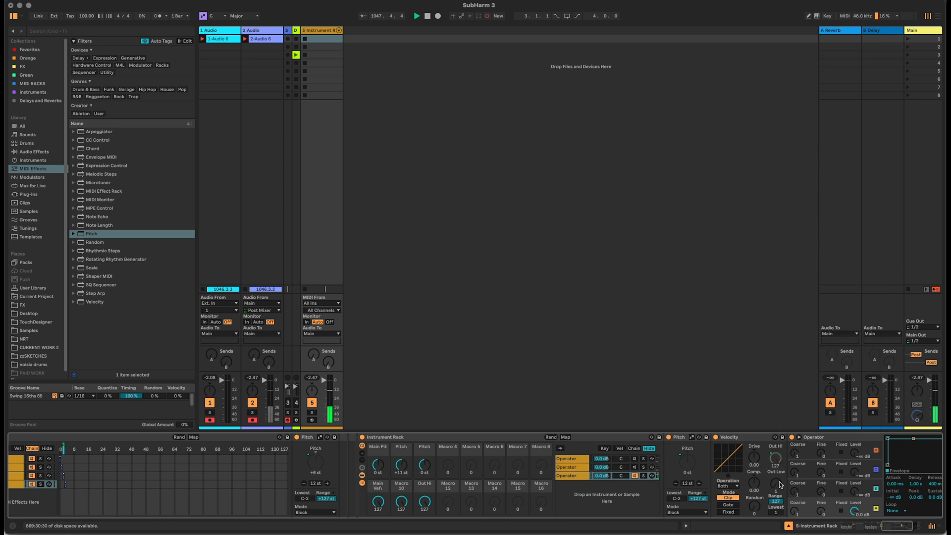
pyautogui.rightClick(779, 485)
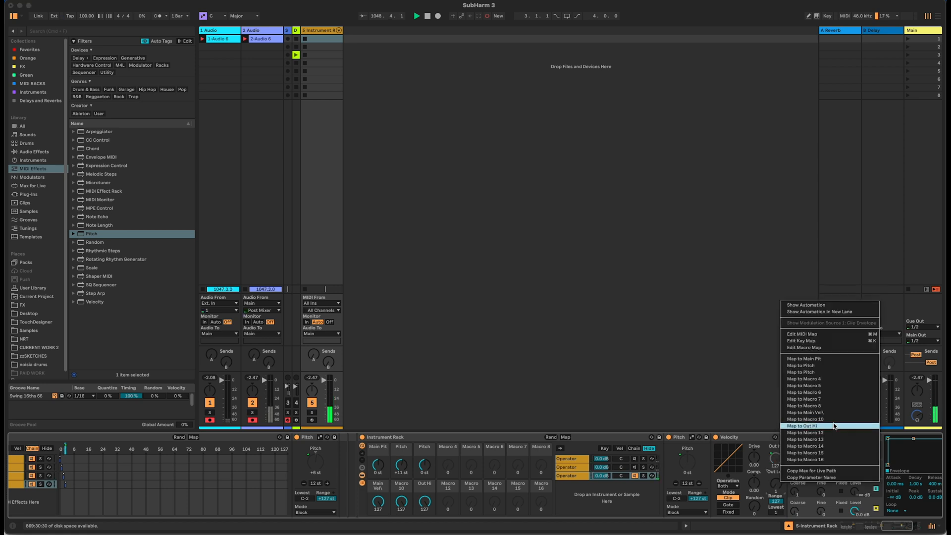
pyautogui.click(834, 425)
# - Rename Macro 10 as 1B Vel and Macro 11 as 1C Vel
pyautogui.rightClick(408, 486)
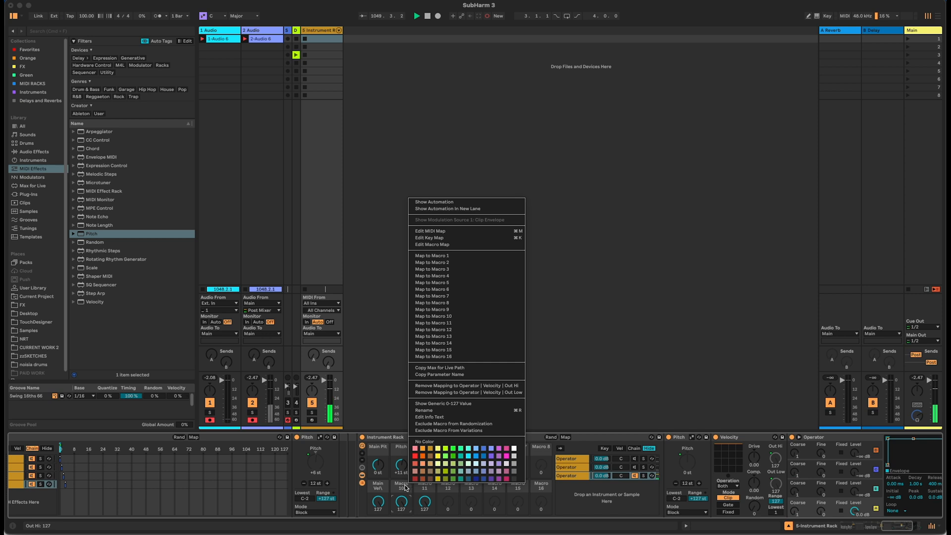
pyautogui.click(405, 487)
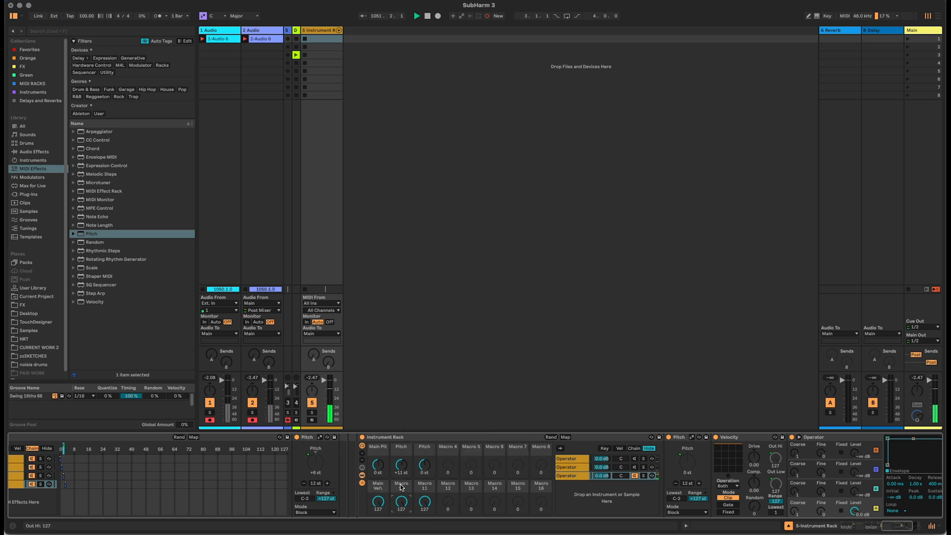
pyautogui.press('super+r')
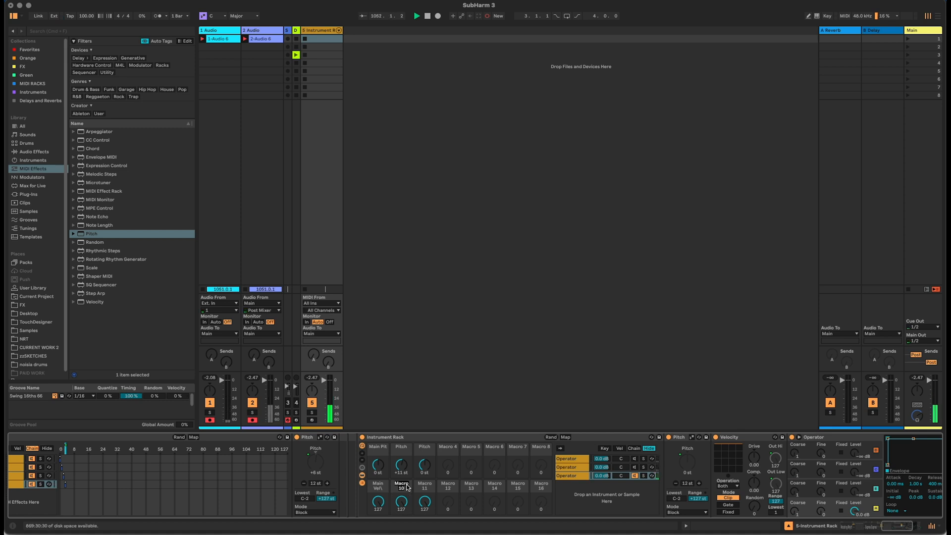
pyautogui.write('1B Vel')
pyautogui.click(427, 485)
pyautogui.press('super+r')
pyautogui.write('1C Vel')
pyautogui.press('Return')
# - Rename the first three Pitch macros as 1A Pitch, 1B Pitch and 1C Pitch
pyautogui.press('super+r')
pyautogui.write('1A Pitch')
pyautogui.click(402, 452)
pyautogui.press('super+r')
pyautogui.write('1B Pitch')
pyautogui.click(428, 448)
pyautogui.press('super+r')
pyautogui.press('Return')
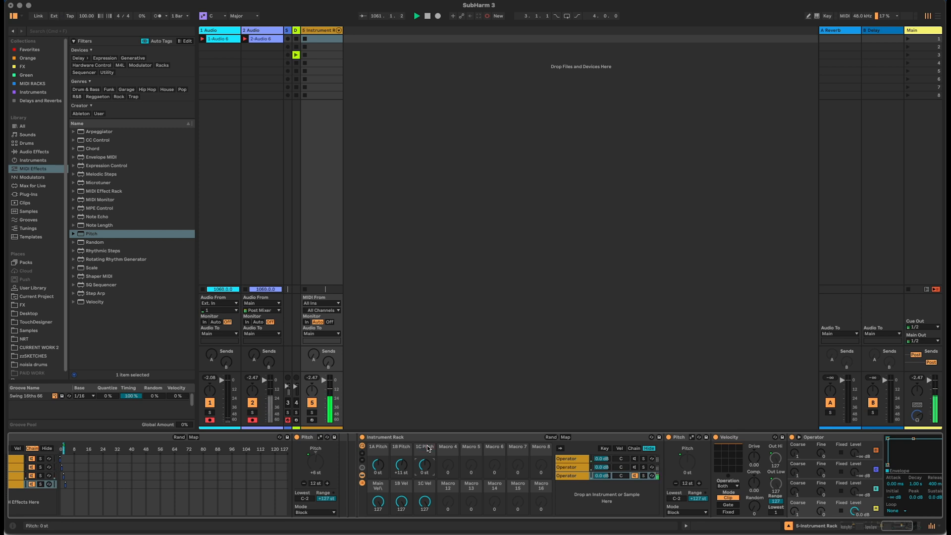
# - Rename the Main Vel macro as 1A Vel
pyautogui.click(382, 489)
pyautogui.press('super+r')
pyautogui.write('1B')
pyautogui.press('BackSpace')
pyautogui.write('A Vel')
pyautogui.press('Return')
# - Play all three Operator chains together and deactivate them all again
pyautogui.click(635, 467)
pyautogui.click(635, 459)
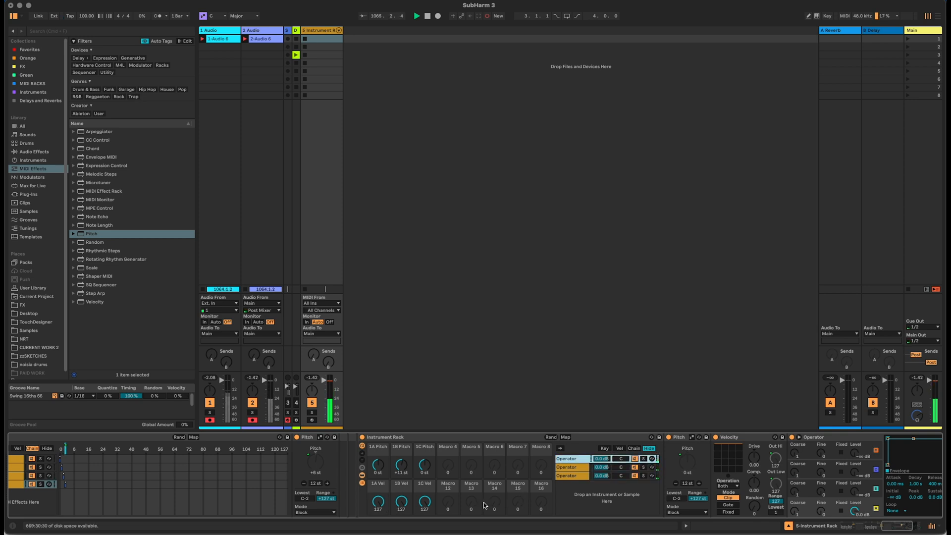
pyautogui.click(634, 459)
pyautogui.click(634, 467)
pyautogui.click(635, 475)
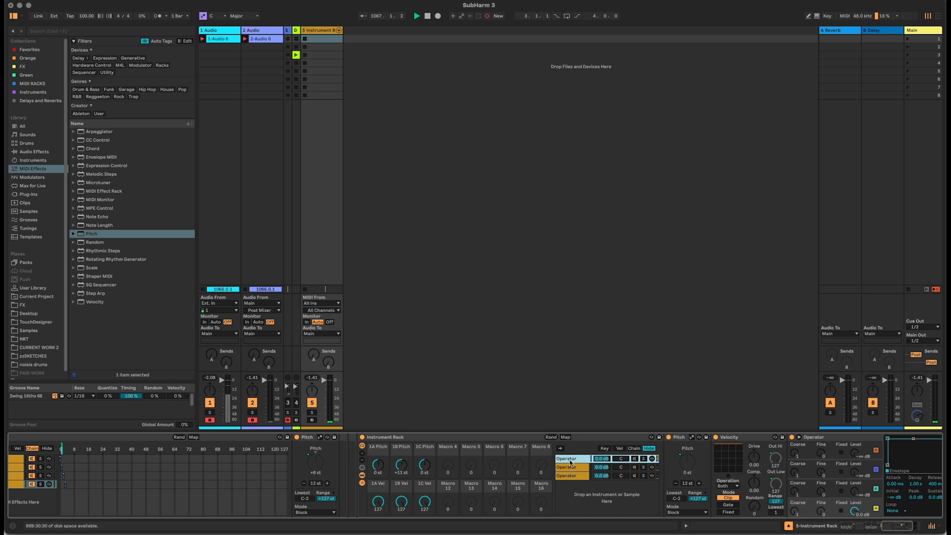
# - Map the first Operator's oscillator A level to Macro 16 and copy the mapping to the sibling Operators
pyautogui.rightClick(853, 512)
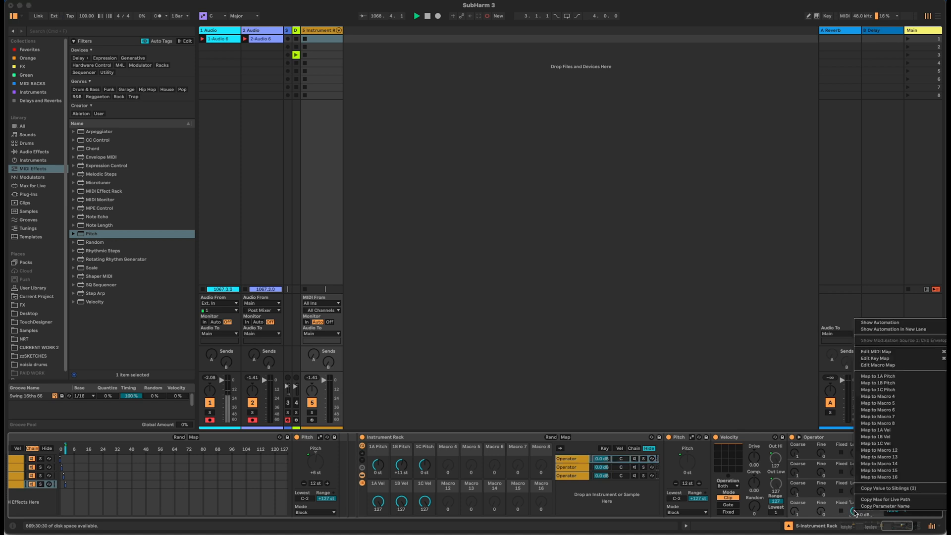
pyautogui.click(900, 477)
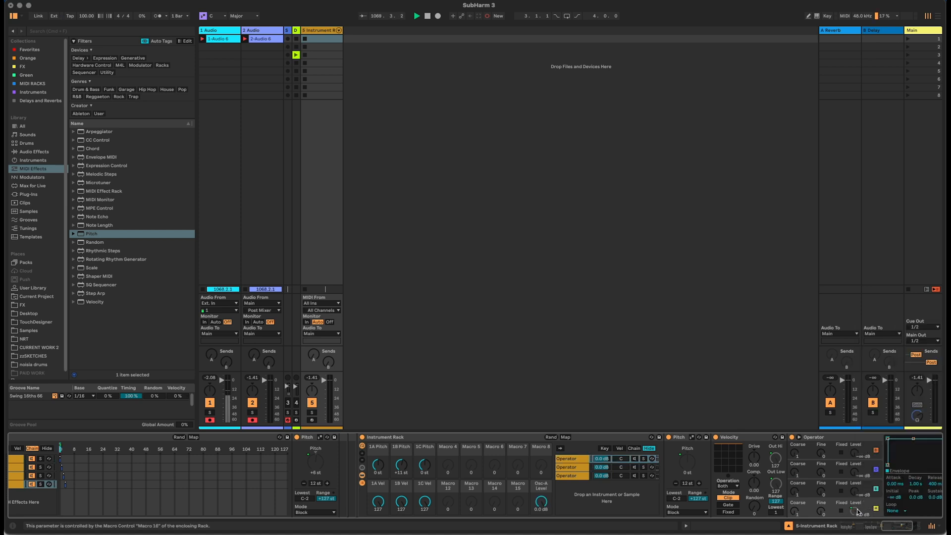
pyautogui.rightClick(858, 512)
pyautogui.click(903, 481)
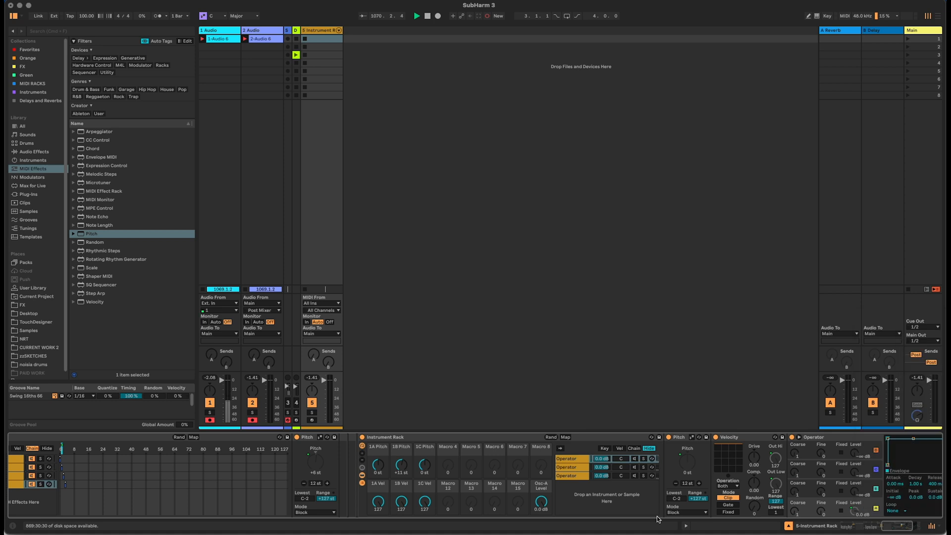
# - Activate all three Operator chains and lower the Osc-A Level macro to -18 dB
pyautogui.click(634, 460)
pyautogui.click(635, 467)
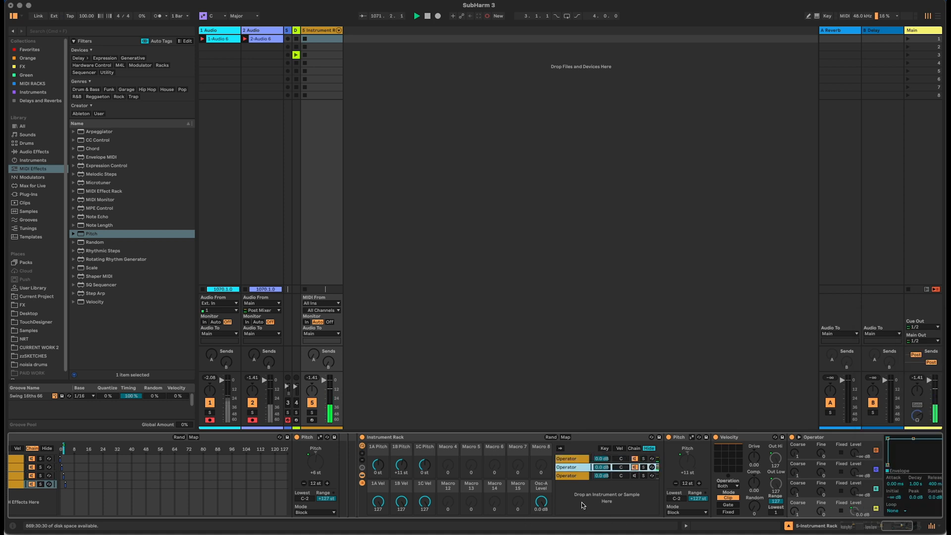
pyautogui.moveTo(542, 503); pyautogui.dragTo(543, 526)
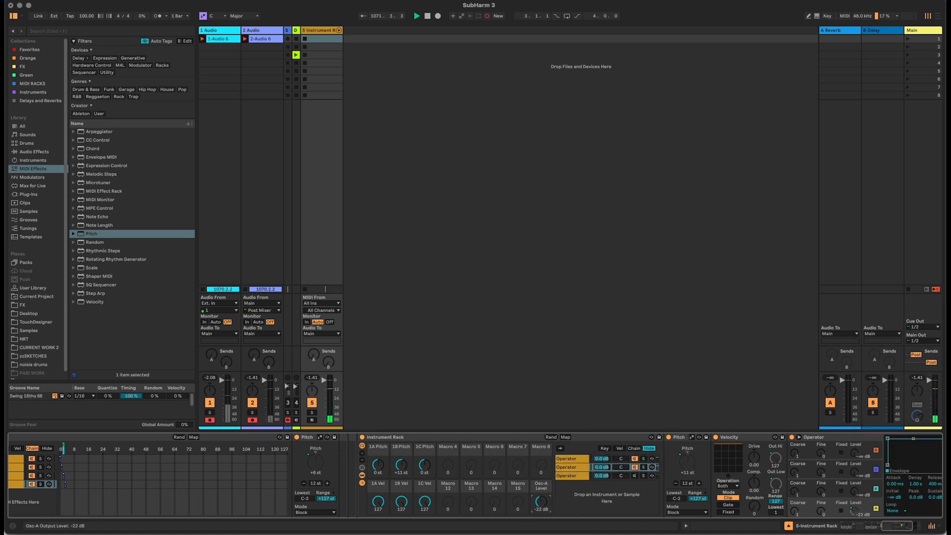
pyautogui.click(635, 475)
pyautogui.moveTo(543, 504); pyautogui.dragTo(543, 501)
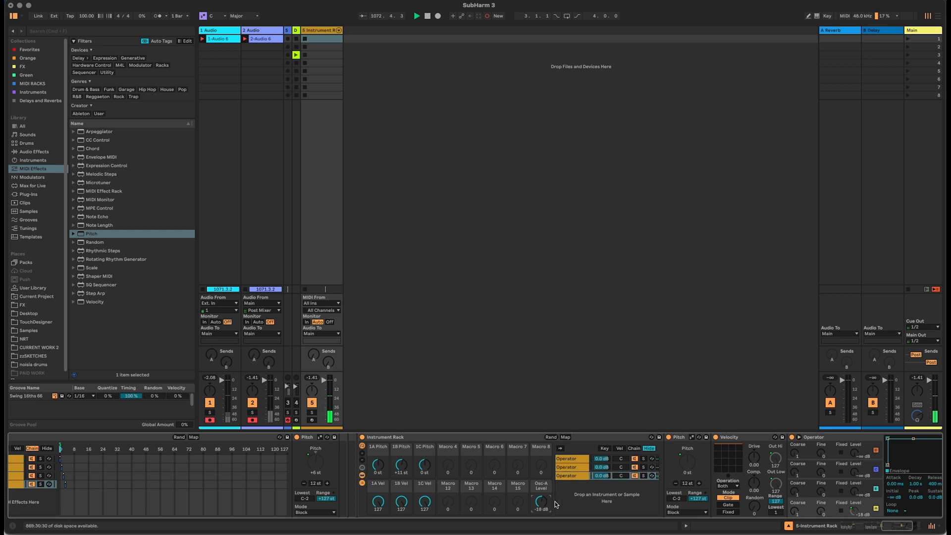
# - Set the maximum of the 1A, 1B and 1C Pitch macro mappings to +48 st
pyautogui.click(565, 437)
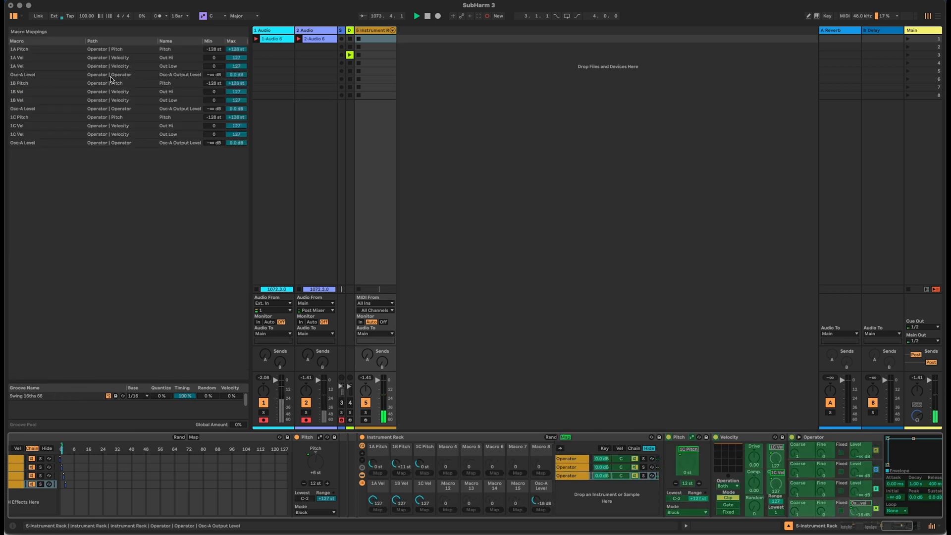
pyautogui.click(216, 50)
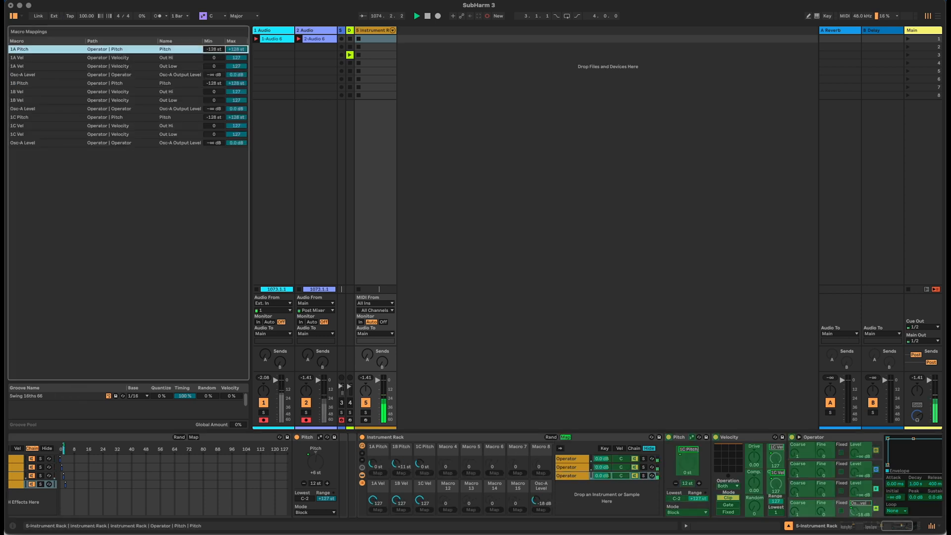
pyautogui.click(237, 50)
pyautogui.write('48')
pyautogui.click(240, 83)
pyautogui.write('48')
pyautogui.click(241, 117)
pyautogui.write('48')
# - Set the minimum of the 1C, 1B and 1A Pitch macro mappings to -48 st and leave macro mapping mode
pyautogui.click(210, 117)
pyautogui.write('-48')
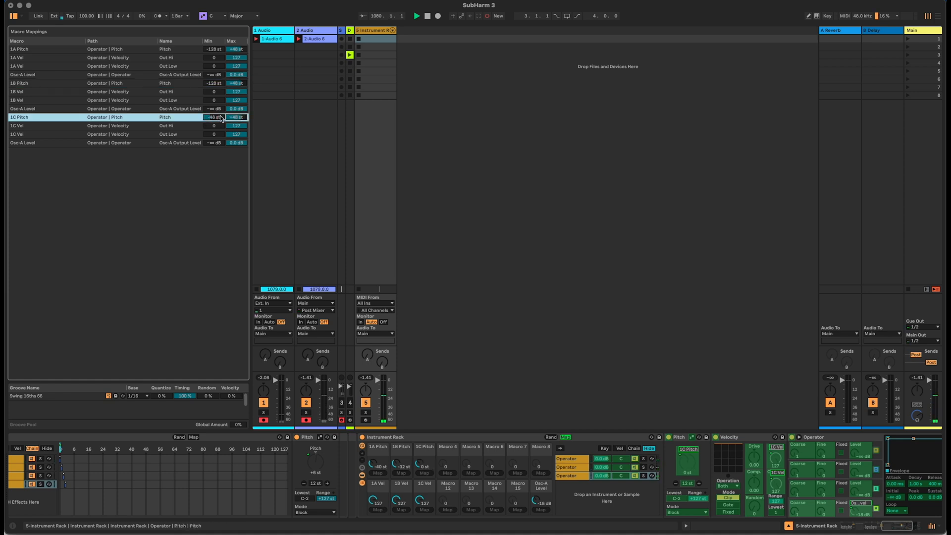
pyautogui.click(220, 84)
pyautogui.write('-48')
pyautogui.press('Return')
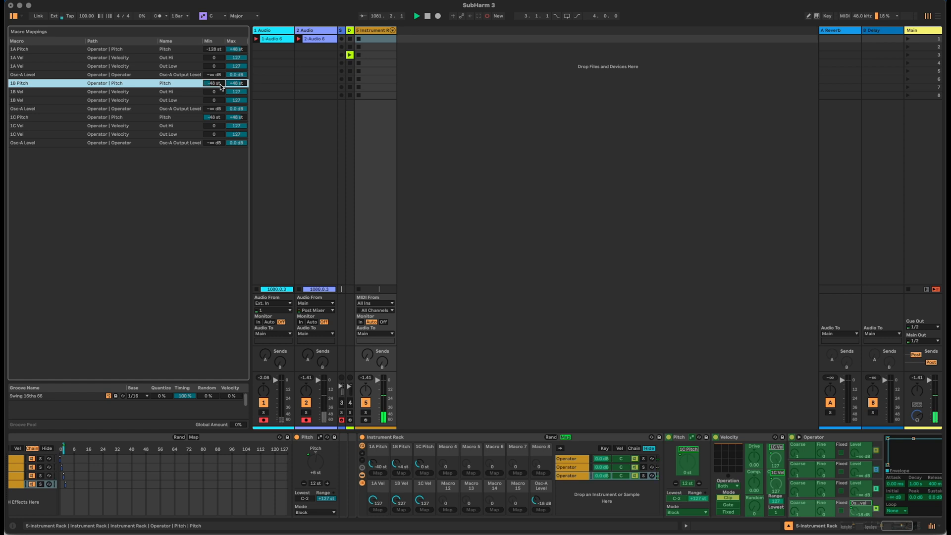
pyautogui.click(213, 50)
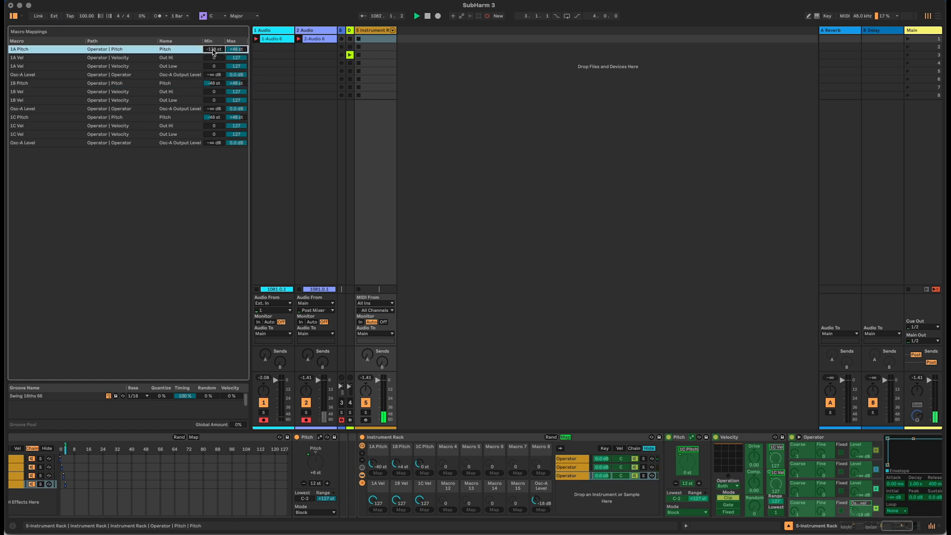
pyautogui.write('-48')
pyautogui.press('Return')
pyautogui.click(565, 438)
# - Balance the voices with Osc-A Level at -11 dB, 1C Pitch at +11 st, 1A Vel at 127, and 1B Vel and 1C Vel at 0
pyautogui.moveTo(402, 504); pyautogui.dragTo(424, 525)
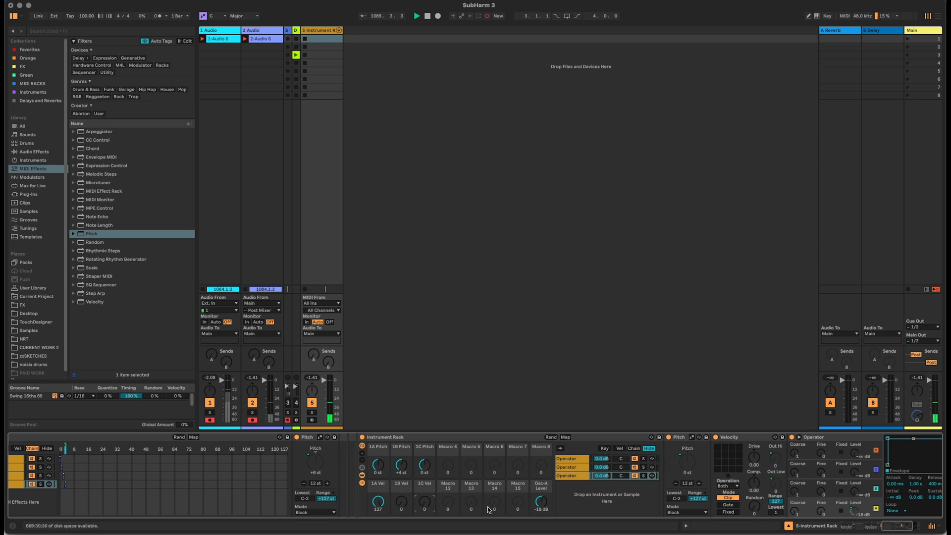
pyautogui.moveTo(402, 501); pyautogui.dragTo(402, 499)
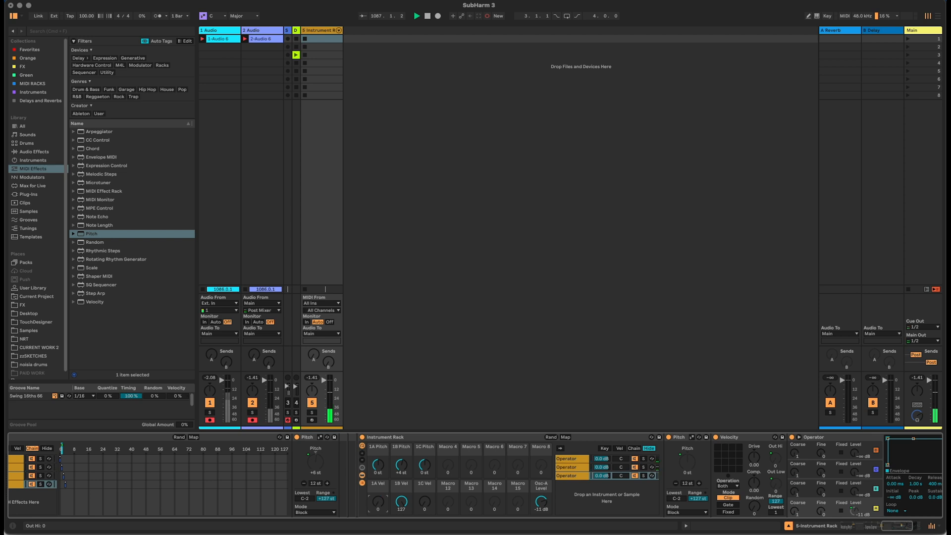
pyautogui.moveTo(425, 465); pyautogui.dragTo(425, 455)
pyautogui.moveTo(424, 501); pyautogui.dragTo(424, 456)
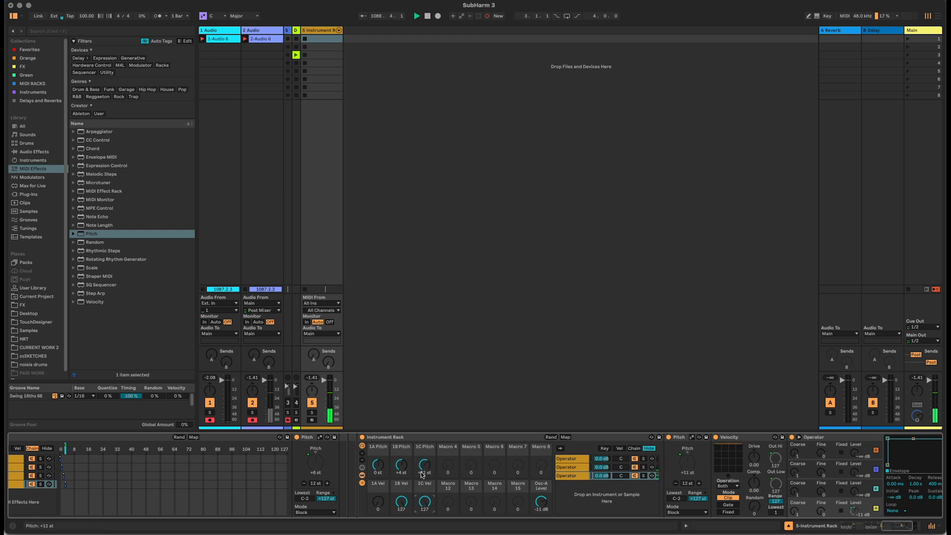
pyautogui.moveTo(402, 501); pyautogui.dragTo(425, 525)
pyautogui.moveTo(384, 502); pyautogui.dragTo(385, 475)
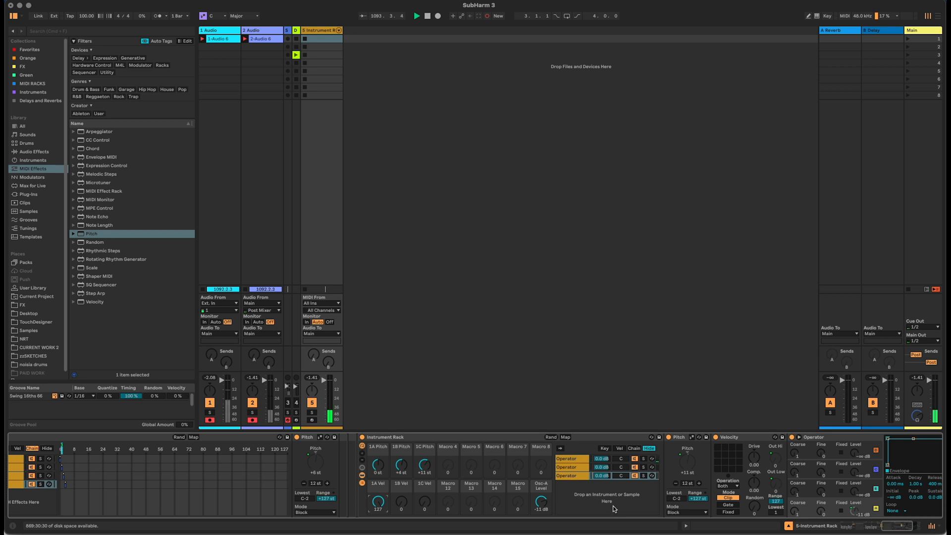
# - Adjust the third Operator's envelope settings and toggle its filter
pyautogui.moveTo(891, 526); pyautogui.dragTo(904, 526)
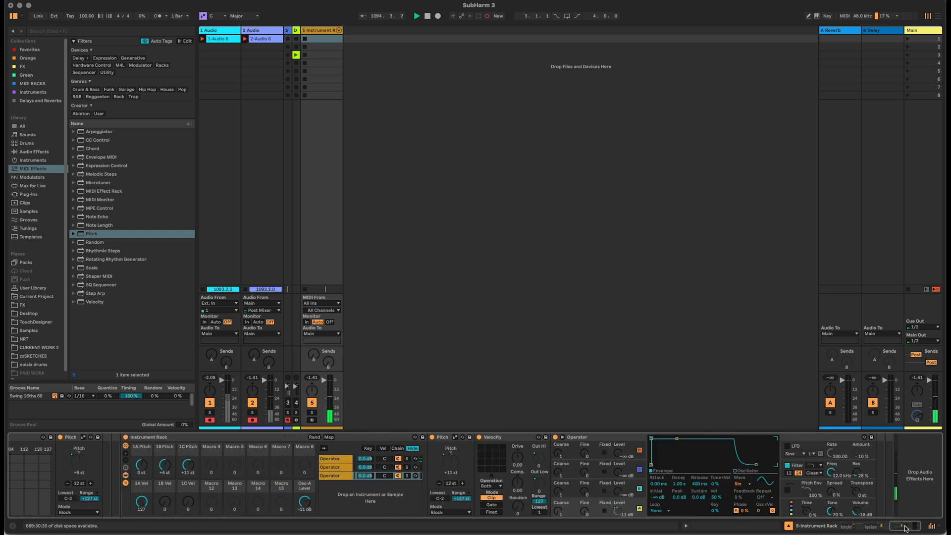
pyautogui.moveTo(708, 488); pyautogui.dragTo(709, 468)
pyautogui.click(788, 466)
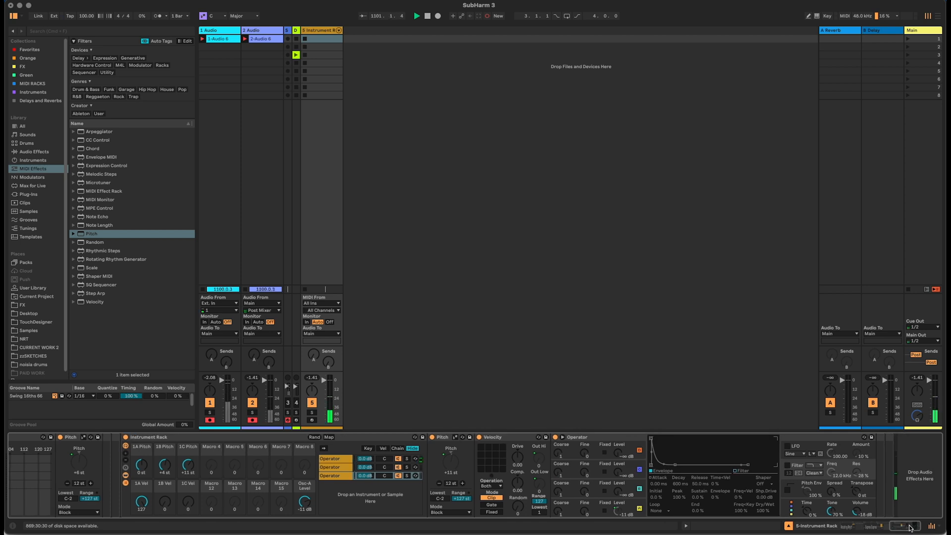
# - Insert a Note Length effect directly before the MIDI Effect Rack with the four Pitch chains and enable Latch
pyautogui.moveTo(909, 526); pyautogui.dragTo(846, 532)
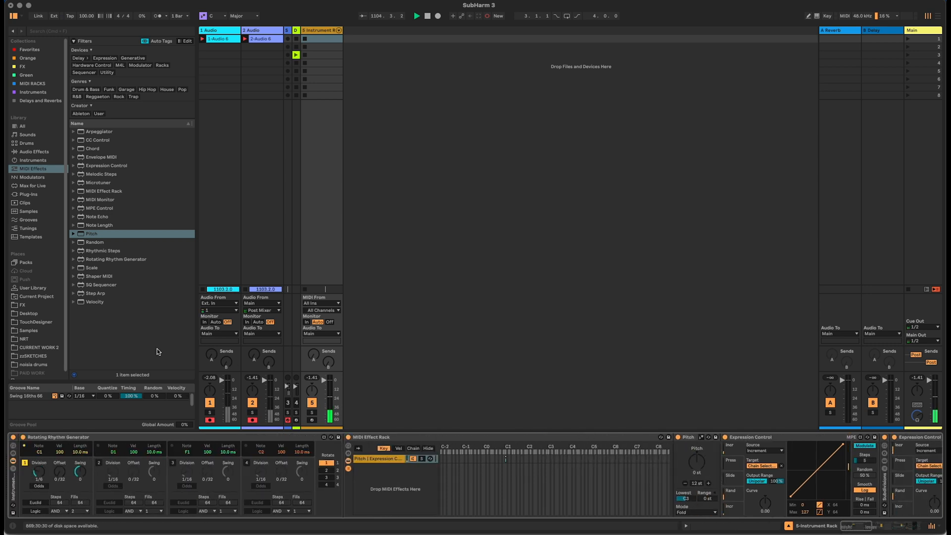
pyautogui.click(39, 179)
pyautogui.click(38, 171)
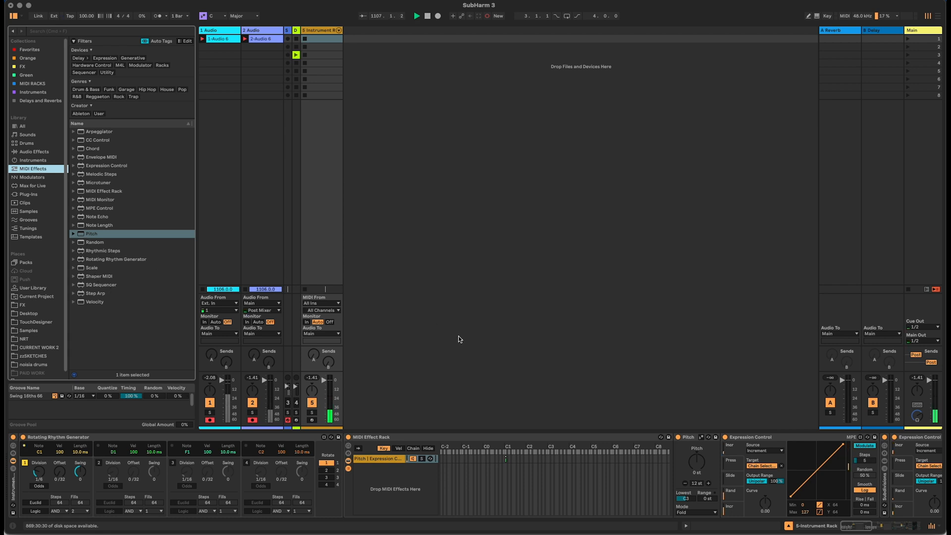
pyautogui.moveTo(850, 525); pyautogui.dragTo(857, 528)
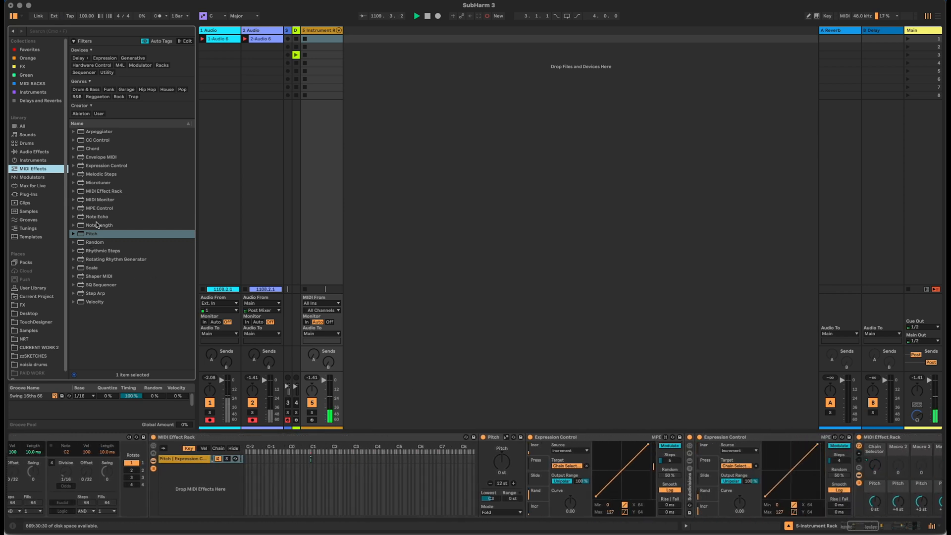
pyautogui.moveTo(96, 225); pyautogui.dragTo(850, 451)
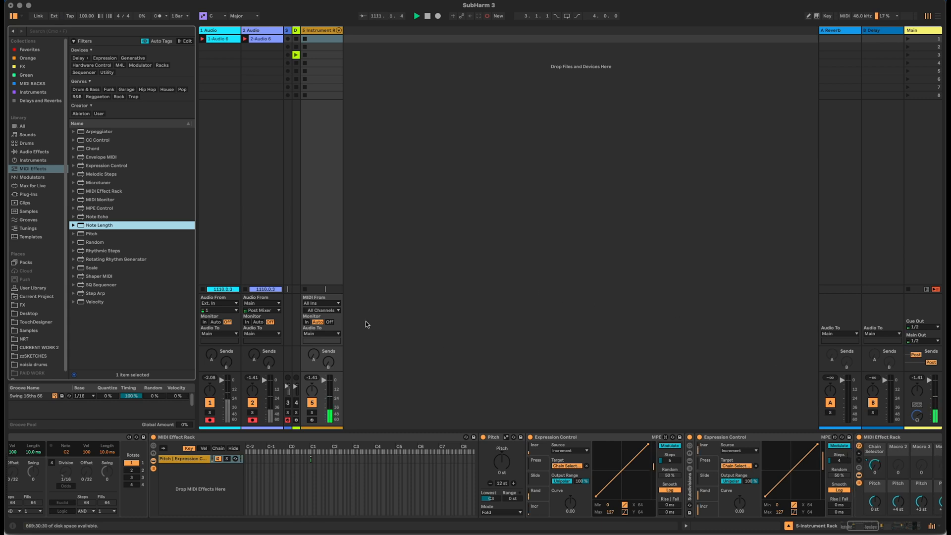
pyautogui.moveTo(87, 225); pyautogui.dragTo(855, 452)
pyautogui.click(870, 458)
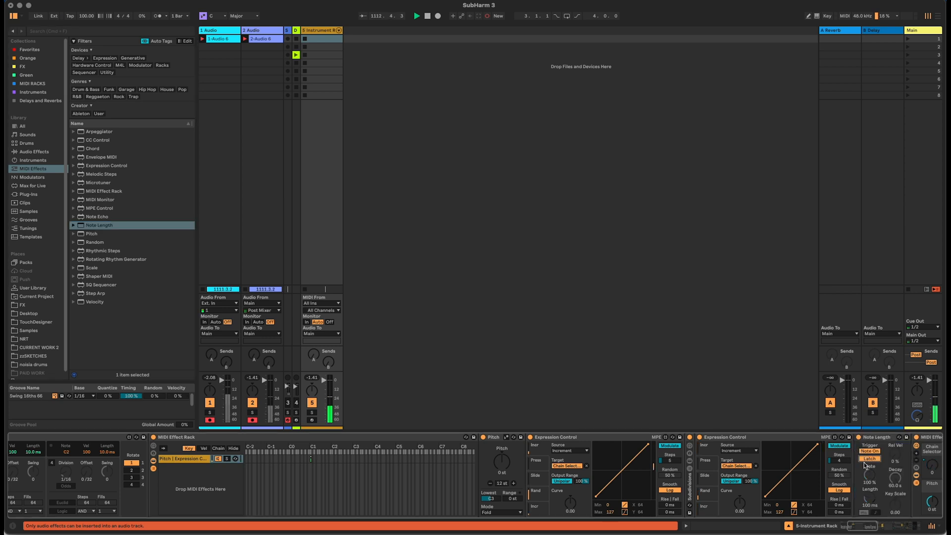
# - Collapse the Note Length device and the Expression Control device just before it
pyautogui.click(874, 528)
pyautogui.moveTo(875, 528); pyautogui.dragTo(889, 528)
pyautogui.doubleClick(380, 438)
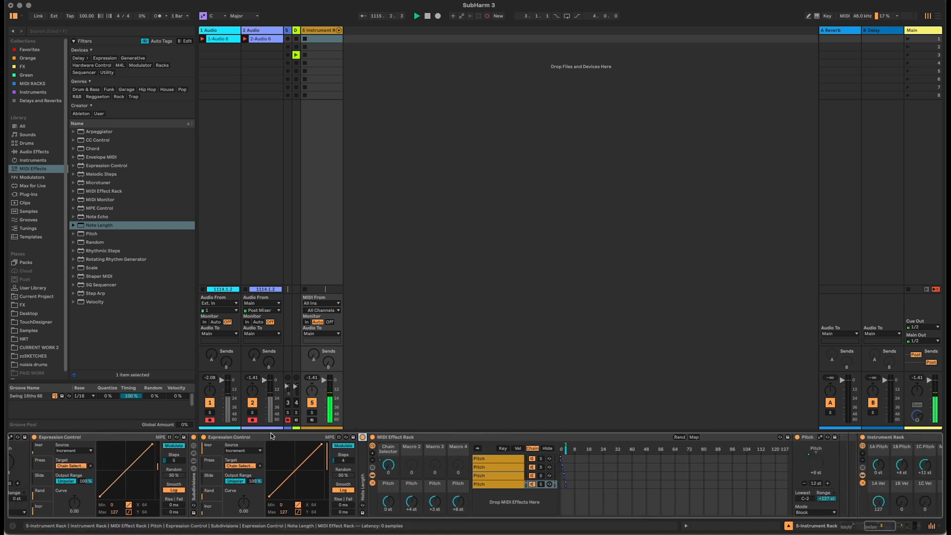
pyautogui.doubleClick(266, 435)
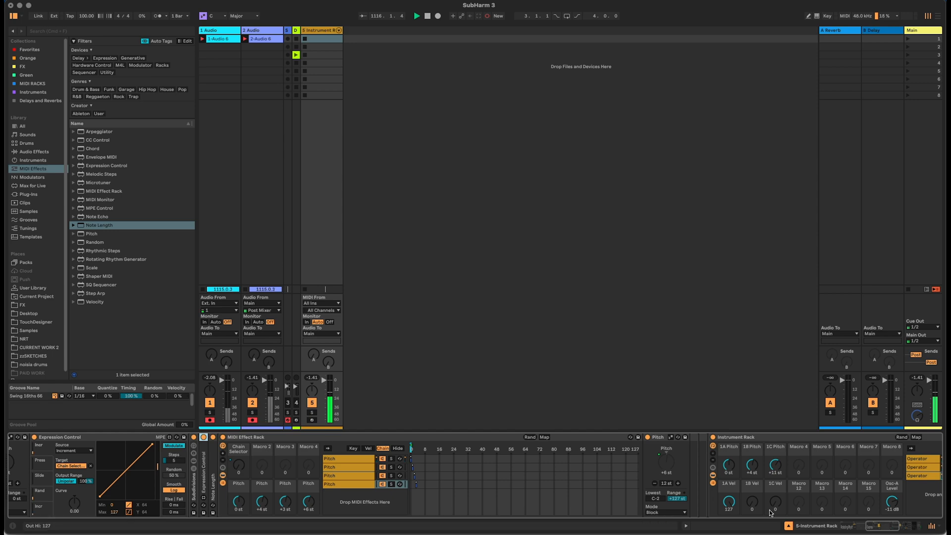
# - Insert a Utility audio effect after the three-Operator Instrument Rack, at the end of the device chain
pyautogui.moveTo(872, 532); pyautogui.dragTo(906, 530)
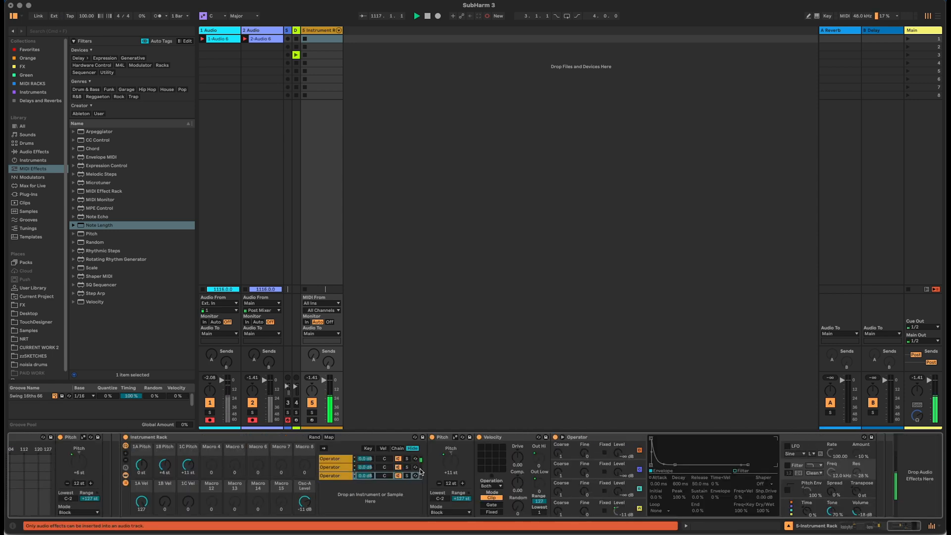
pyautogui.moveTo(165, 501); pyautogui.dragTo(165, 472)
pyautogui.click(34, 151)
pyautogui.scroll(-5, 128, 300)
pyautogui.scroll(3, 128, 299)
pyautogui.scroll(-5, 128, 301)
pyautogui.moveTo(83, 341); pyautogui.dragTo(901, 454)
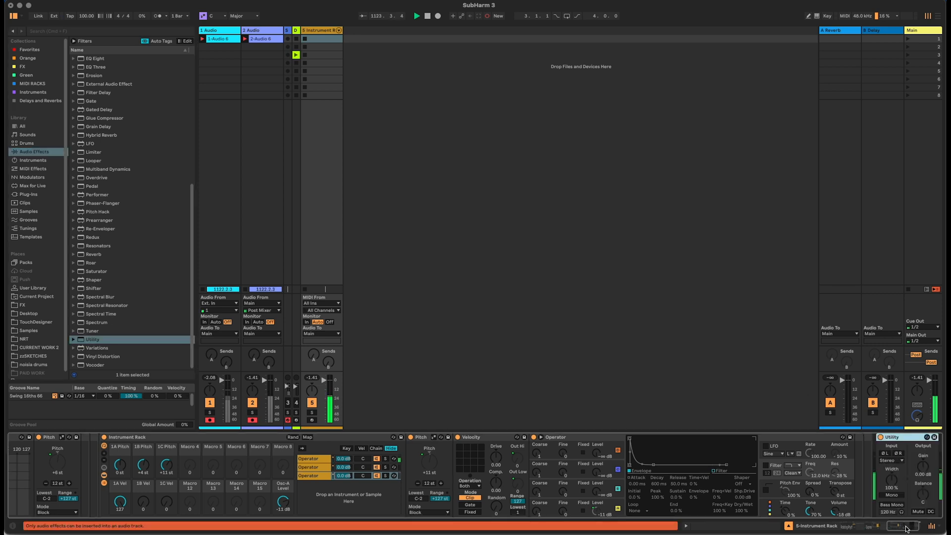
# - Insert an Envelope MIDI device directly before the MIDI Effect Rack and shape it with attack at 0.10 ms and sustain at -inf dB
pyautogui.moveTo(907, 527); pyautogui.dragTo(886, 528)
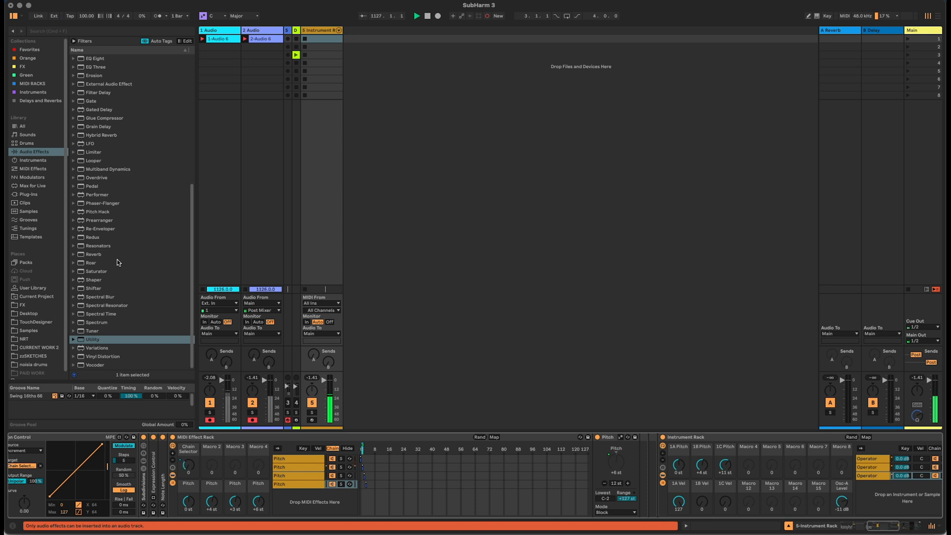
pyautogui.click(46, 169)
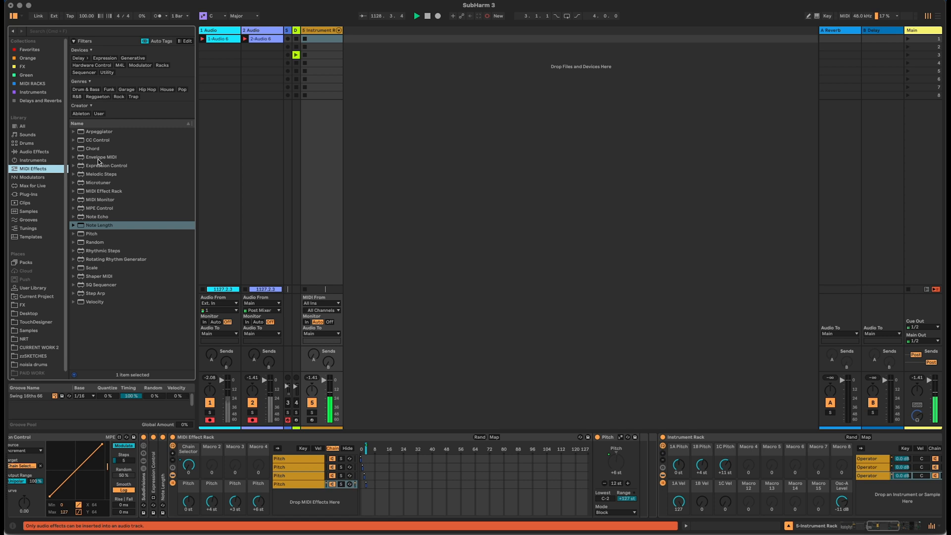
pyautogui.moveTo(99, 158); pyautogui.dragTo(173, 454)
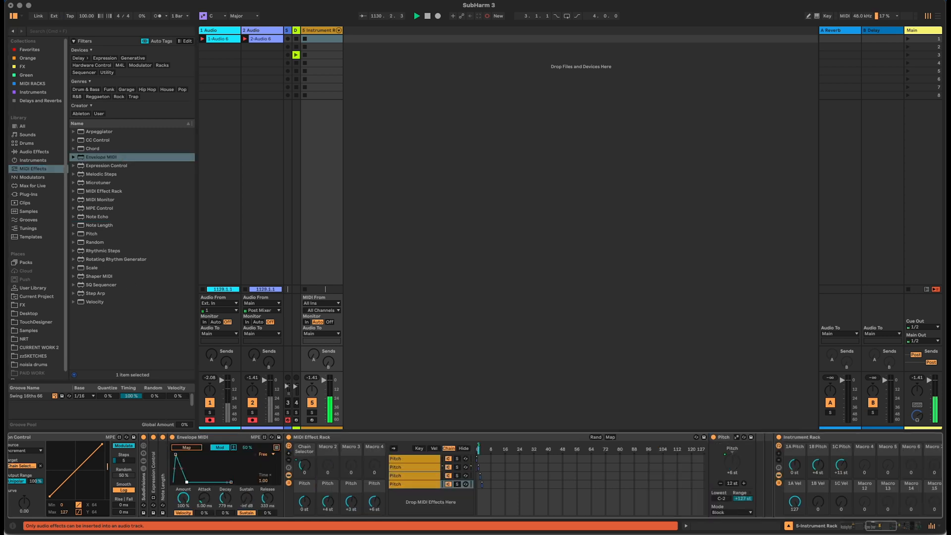
pyautogui.moveTo(176, 455); pyautogui.dragTo(186, 485)
# - Map the new envelope to the Utility's Gain with the base gain at -inf dB, and set the envelope's decay to 905 ms
pyautogui.click(886, 526)
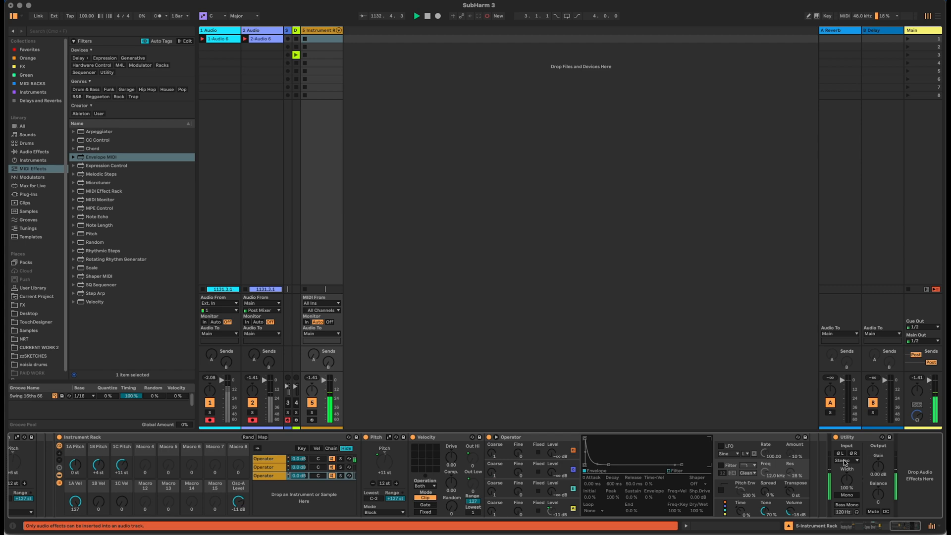
pyautogui.moveTo(908, 526); pyautogui.dragTo(870, 526)
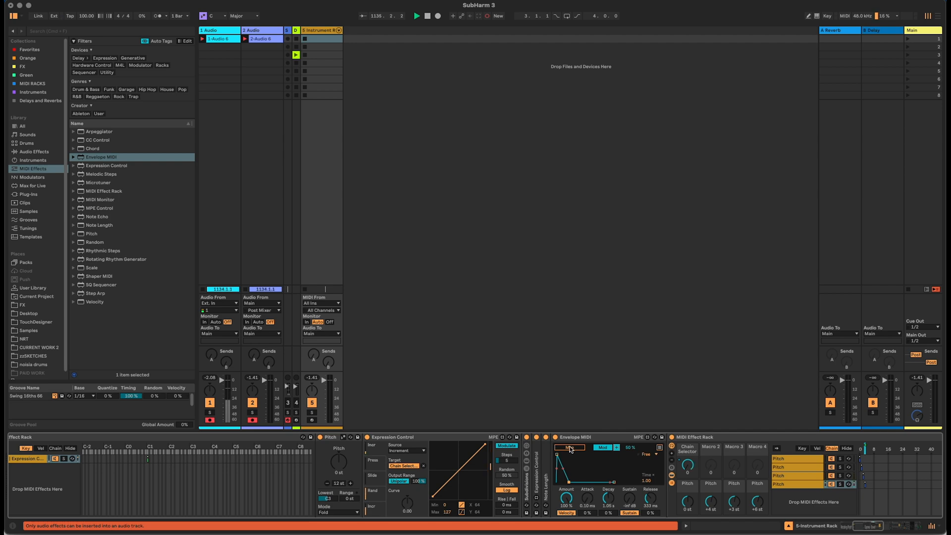
pyautogui.moveTo(877, 527); pyautogui.dragTo(917, 527)
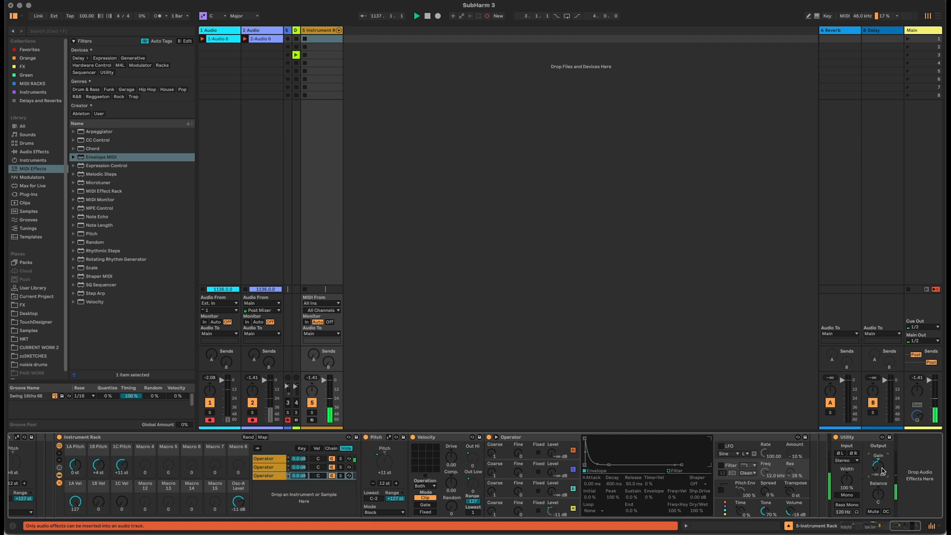
pyautogui.moveTo(903, 527); pyautogui.dragTo(871, 527)
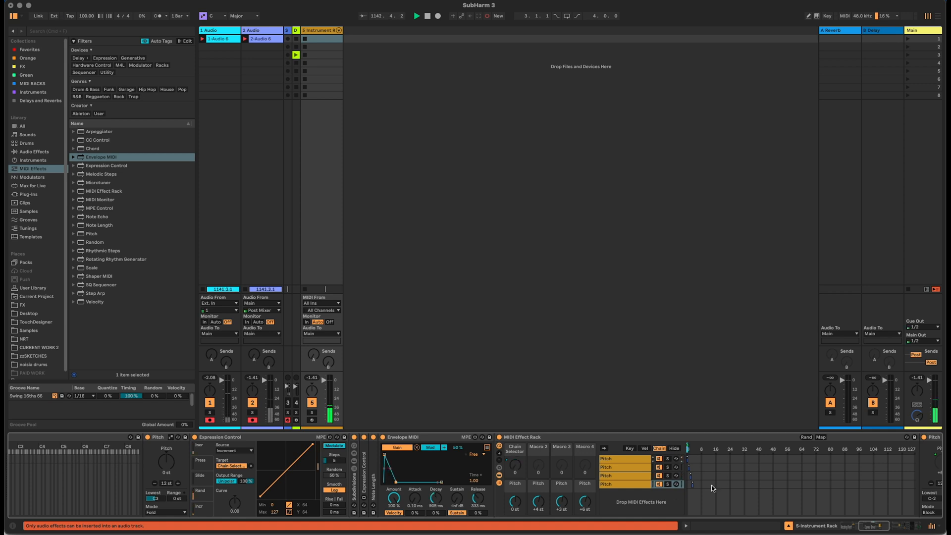
pyautogui.moveTo(872, 526); pyautogui.dragTo(872, 529)
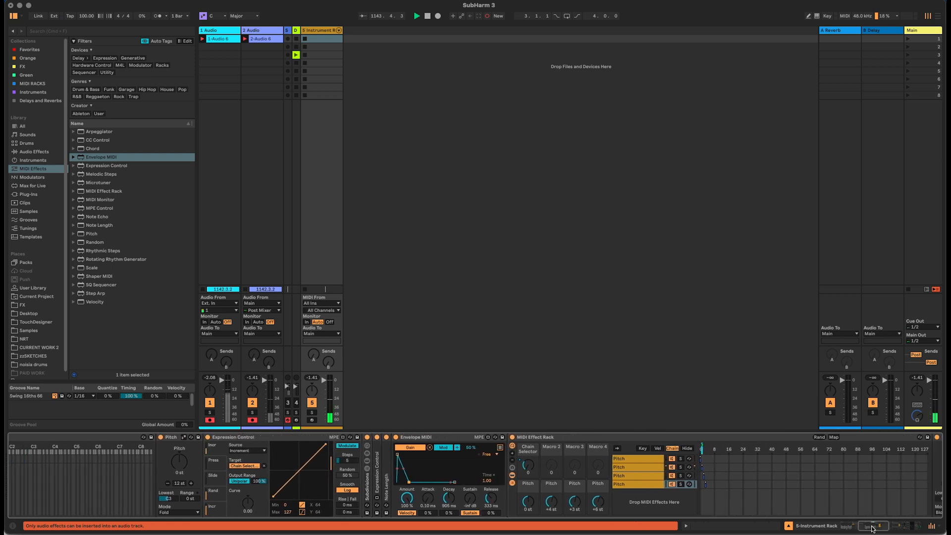
# - Rename the Envelope MIDI device as VCA 1
pyautogui.click(410, 438)
pyautogui.press('super+r')
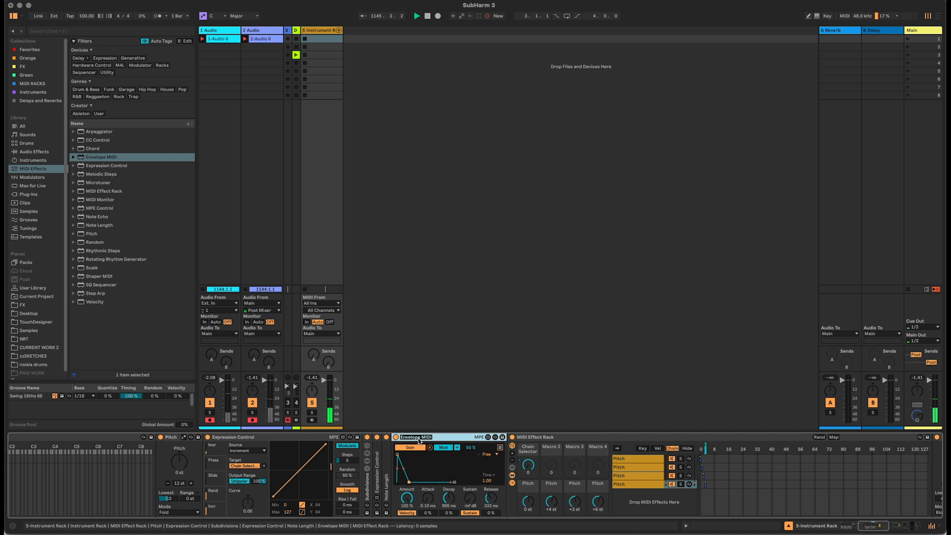
pyautogui.write('VCA 1')
pyautogui.moveTo(425, 438); pyautogui.dragTo(236, 283)
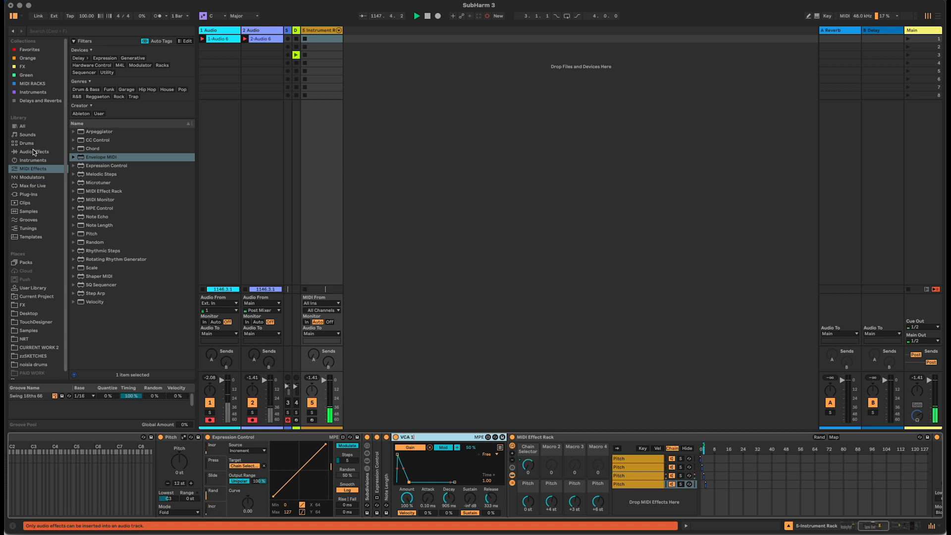
# - Duplicate the VCA 1 envelope and rename the copy as VCF 1
pyautogui.moveTo(104, 158); pyautogui.dragTo(451, 435)
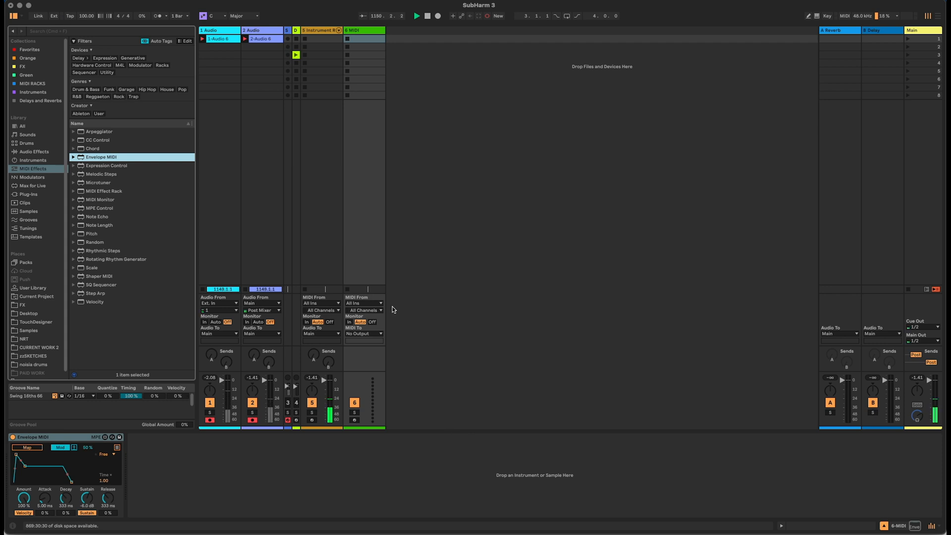
pyautogui.press('super+z')
pyautogui.click(431, 436)
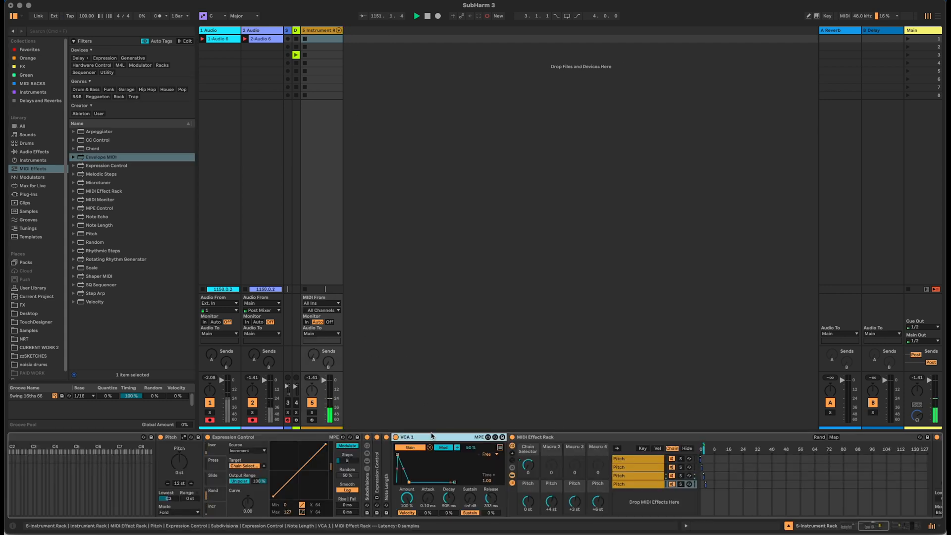
pyautogui.press('super+d')
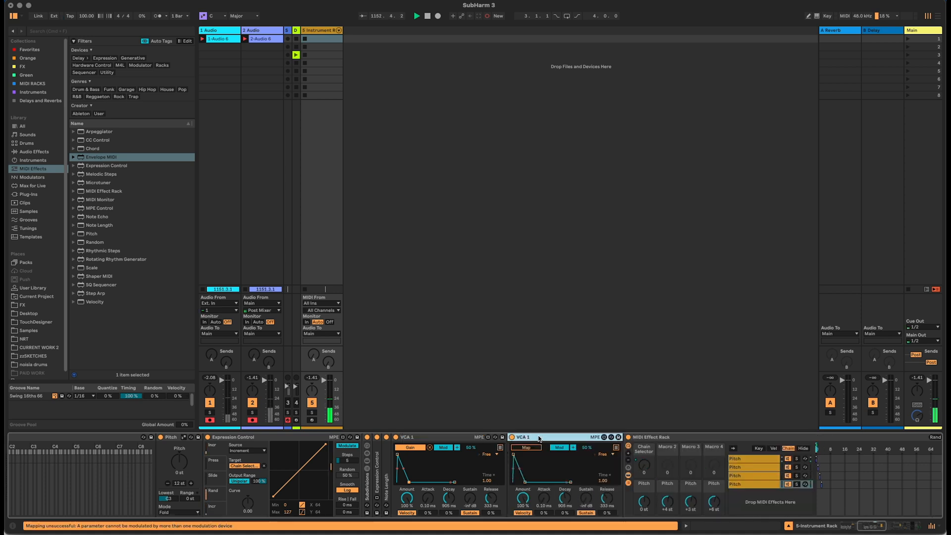
pyautogui.write('F')
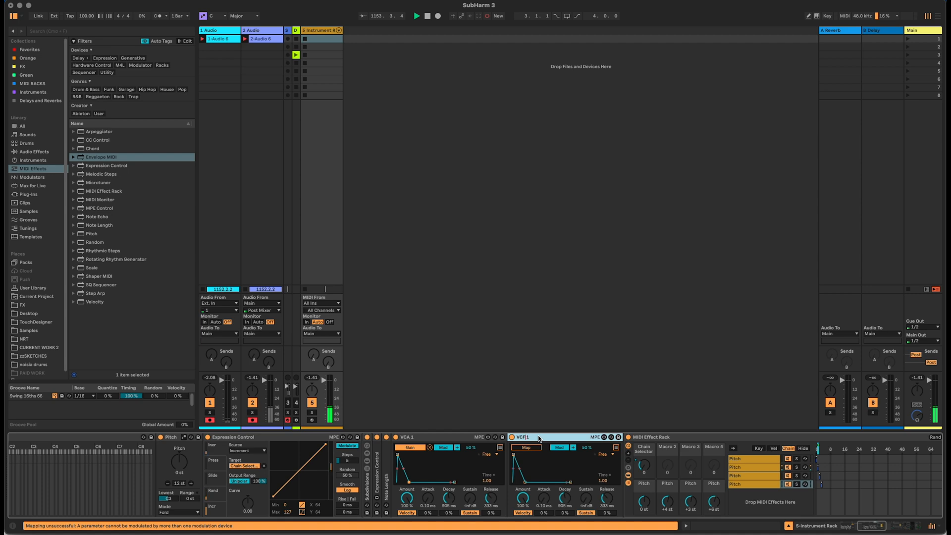
pyautogui.press('Return')
# - Insert an Auto Filter directly after the Utility at the end of the device chain
pyautogui.moveTo(872, 526); pyautogui.dragTo(918, 530)
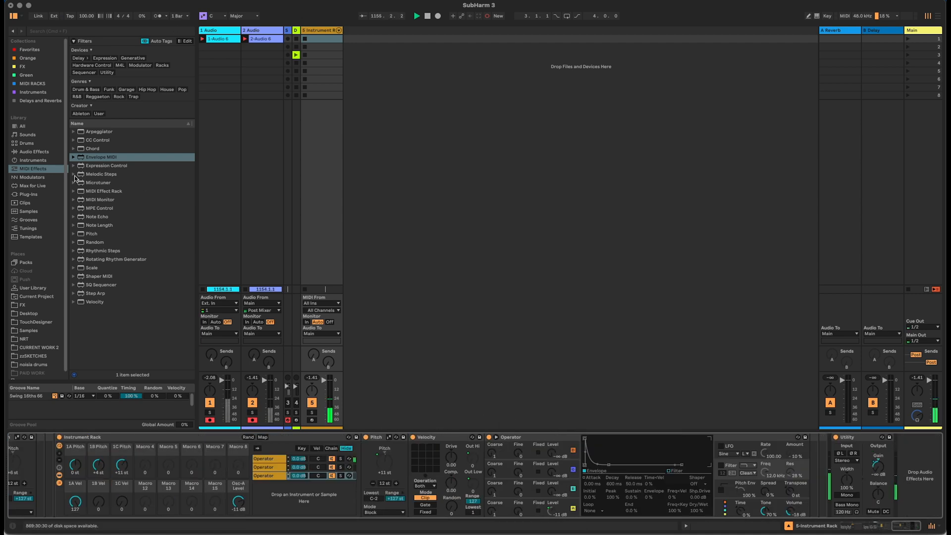
pyautogui.click(33, 151)
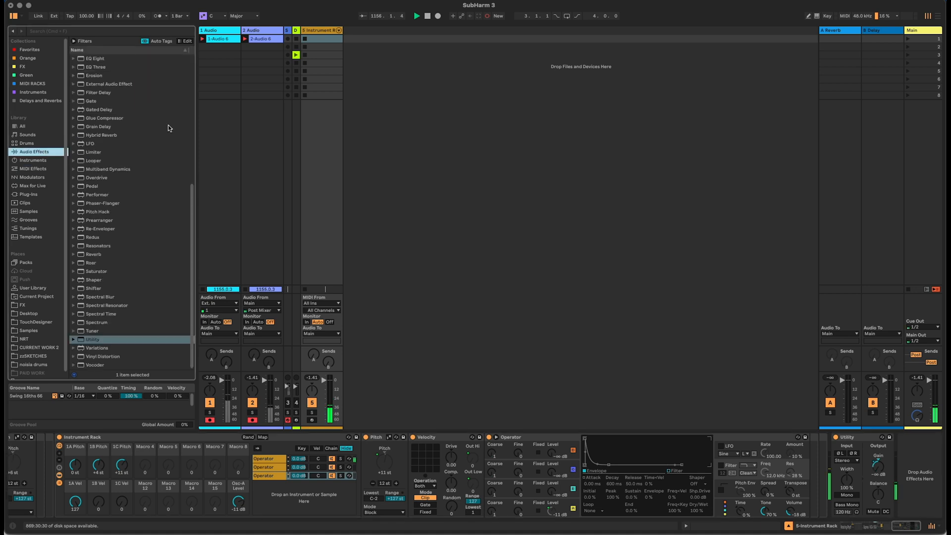
pyautogui.scroll(5, 169, 128)
pyautogui.scroll(2, 168, 128)
pyautogui.moveTo(90, 93); pyautogui.dragTo(914, 455)
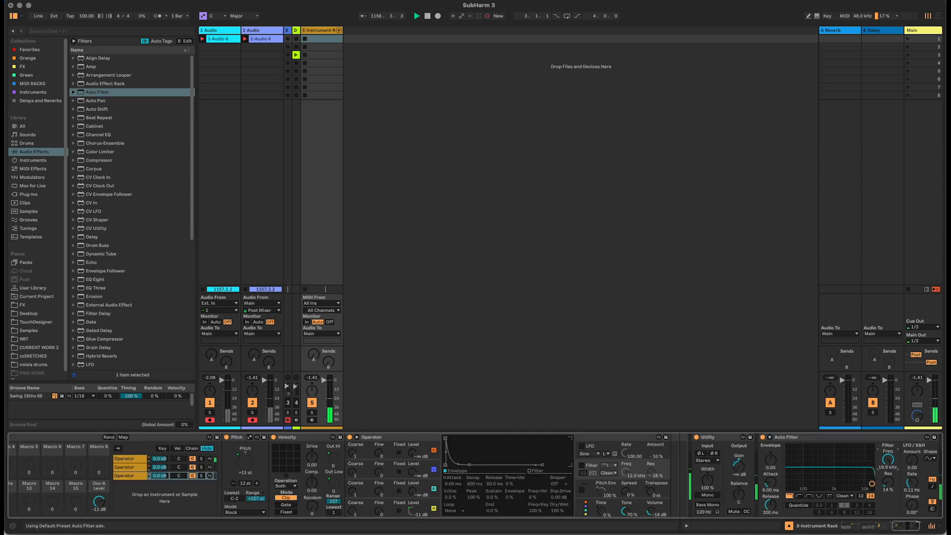
# - Map the VCF 1 envelope to the Auto Filter's Frequency and lower the filter's base frequency
pyautogui.click(890, 526)
pyautogui.moveTo(890, 528); pyautogui.dragTo(870, 527)
pyautogui.click(213, 449)
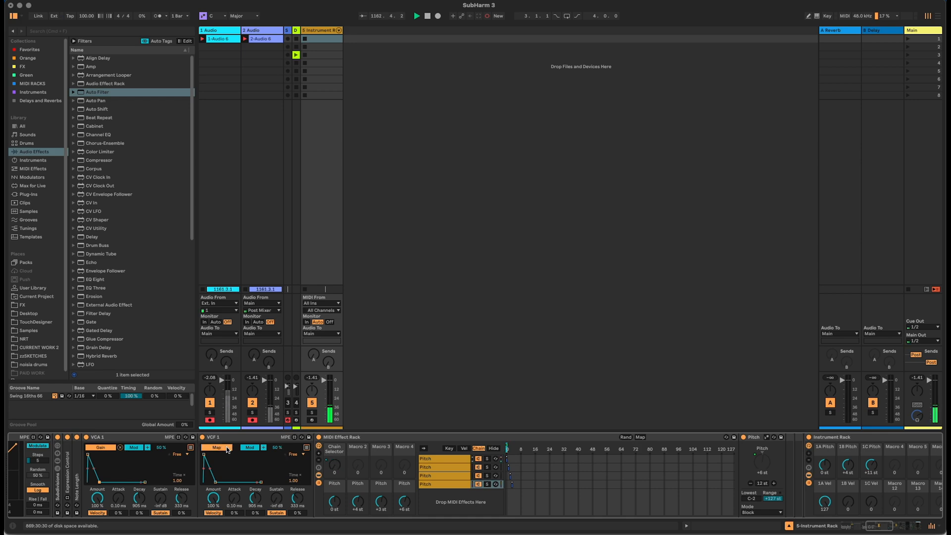
pyautogui.moveTo(877, 529); pyautogui.dragTo(906, 525)
pyautogui.moveTo(845, 462)
pyautogui.mouseDown()
pyautogui.moveTo(845, 495)
pyautogui.moveTo(846, 461)
pyautogui.mouseUp()
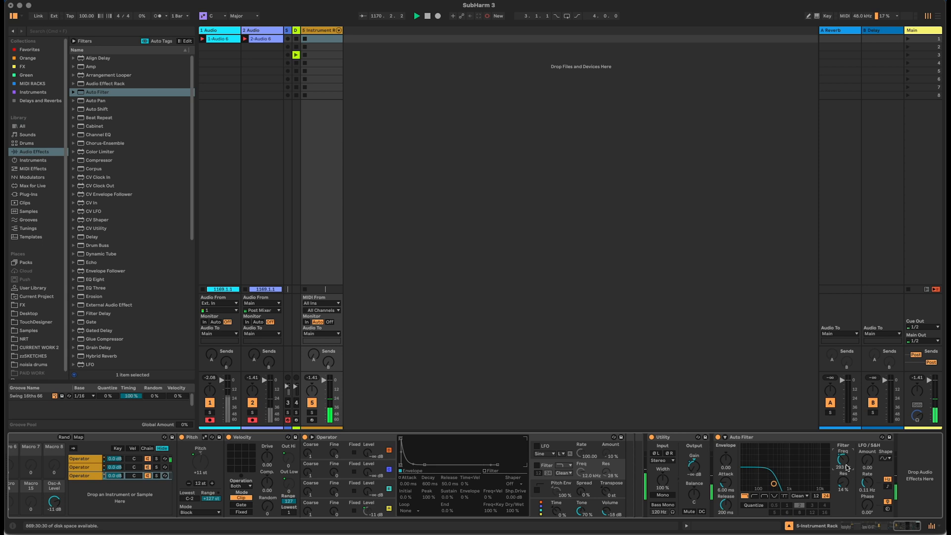
# - Raise the Instrument Rack's 1B Vel macro to 55 and its 1C Vel macro to 77
pyautogui.hscroll(-5, 905, 526)
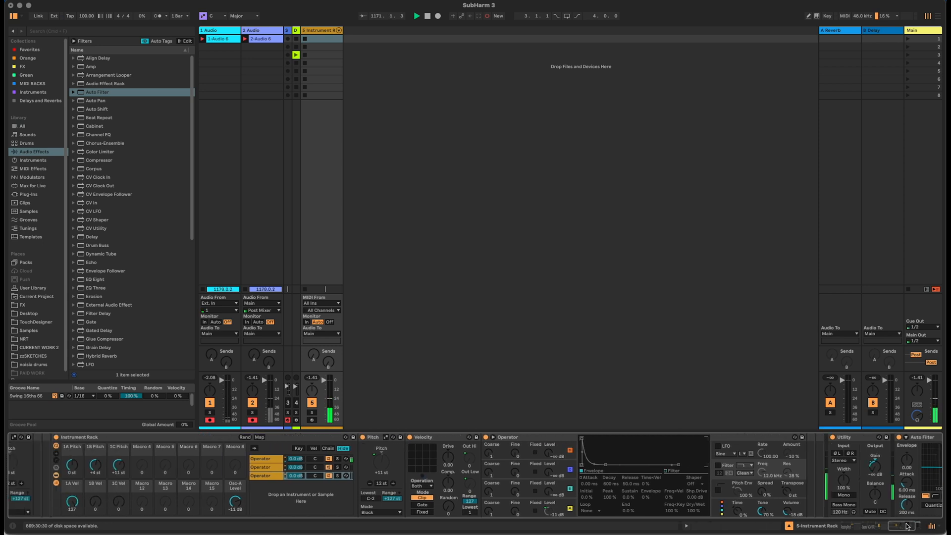
pyautogui.hscroll(-5, 905, 526)
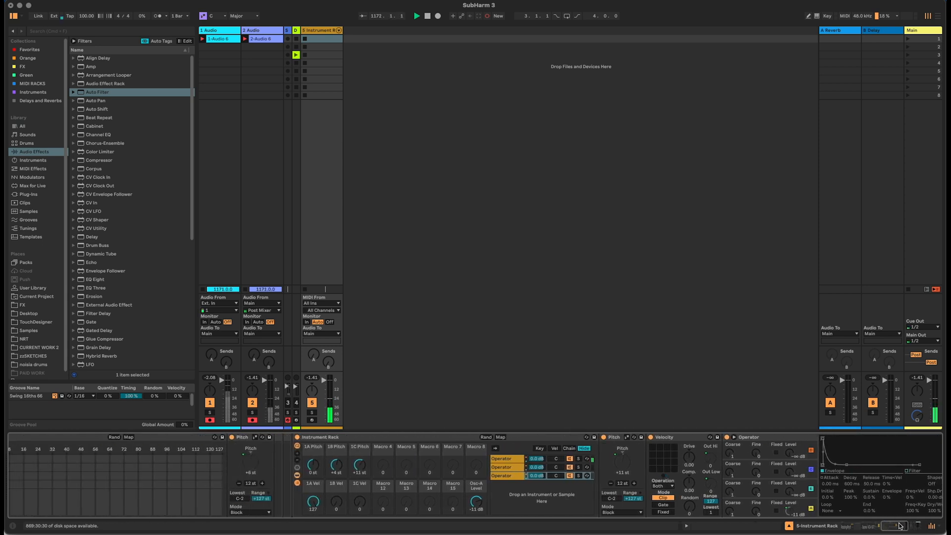
pyautogui.moveTo(411, 502); pyautogui.dragTo(435, 463)
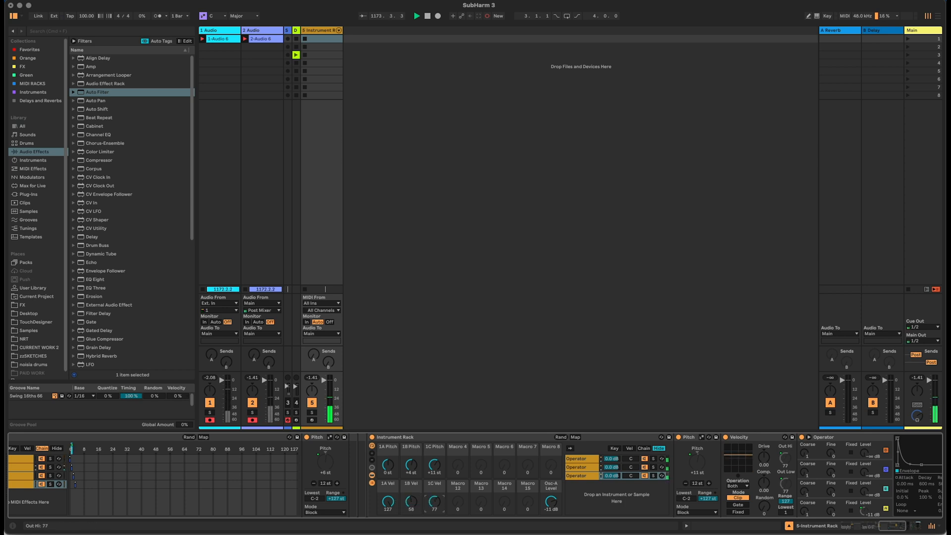
pyautogui.moveTo(412, 501); pyautogui.dragTo(412, 503)
pyautogui.moveTo(887, 526)
pyautogui.mouseDown()
pyautogui.moveTo(874, 525)
pyautogui.moveTo(896, 527)
pyautogui.mouseUp()
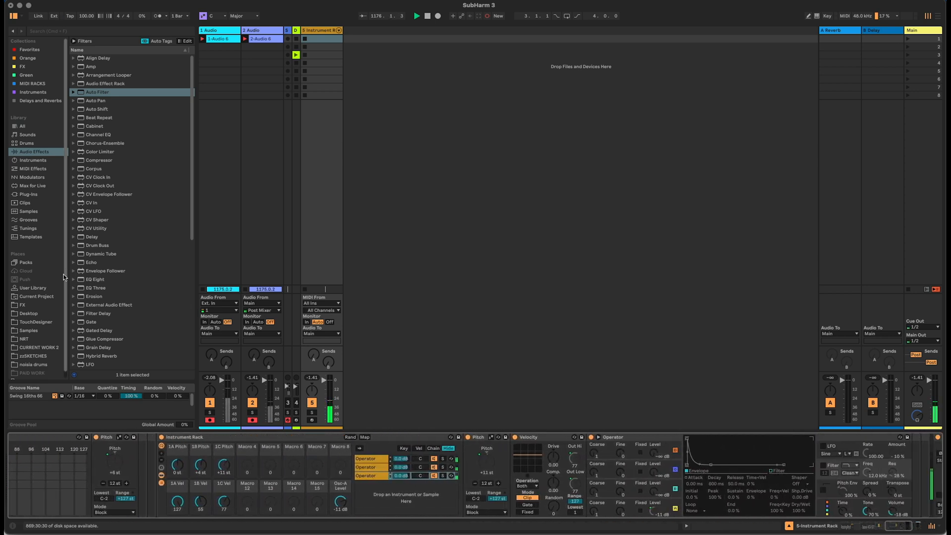
# - Insert a Scale MIDI effect between Velocity and Operator in the third Operator chain and set it to Major
pyautogui.click(34, 170)
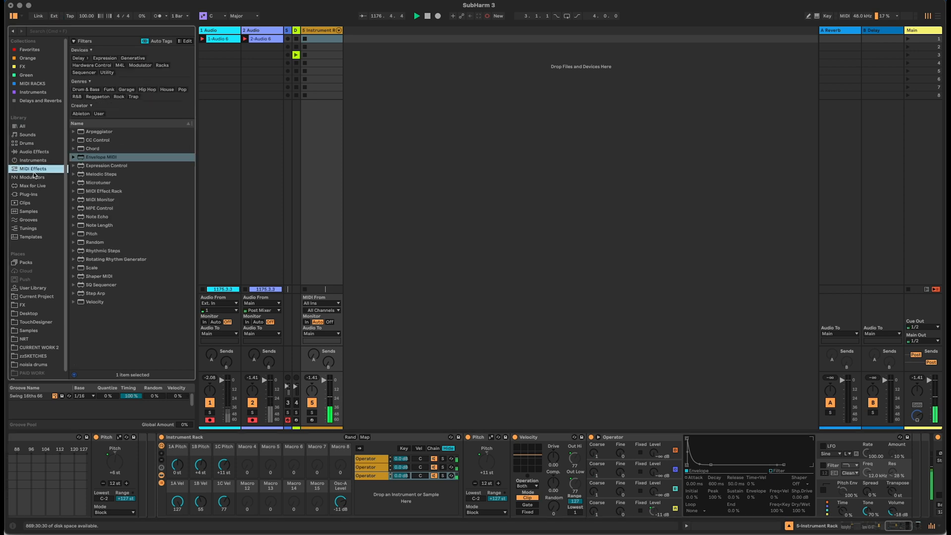
pyautogui.click(80, 269)
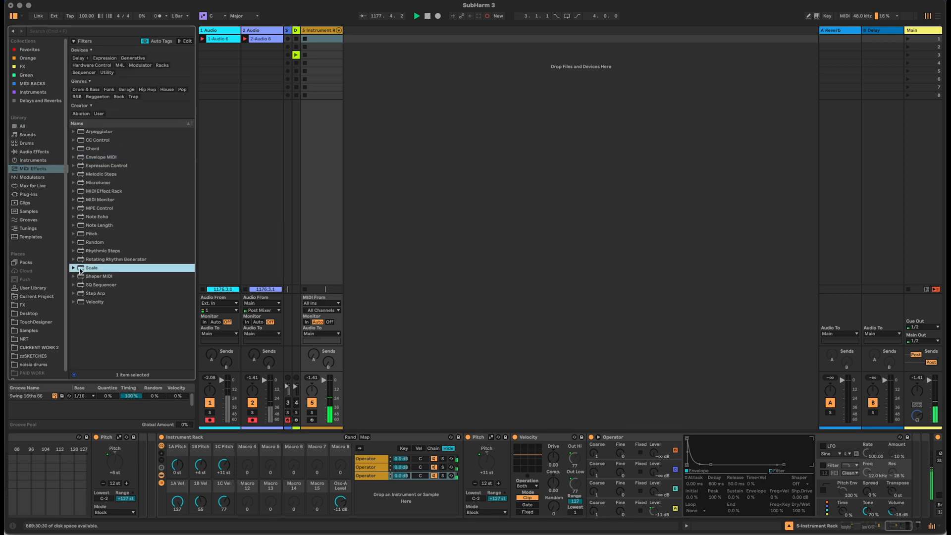
pyautogui.moveTo(96, 269); pyautogui.dragTo(587, 441)
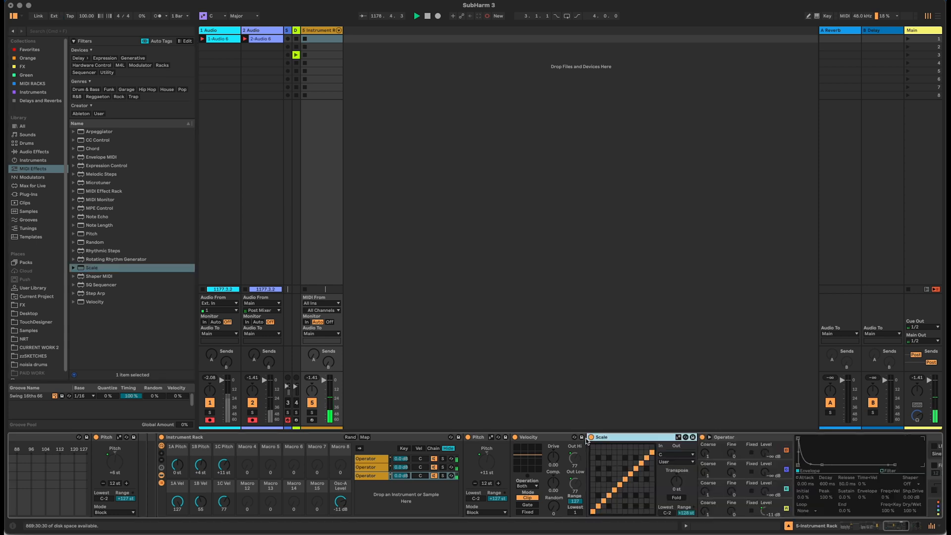
pyautogui.click(675, 462)
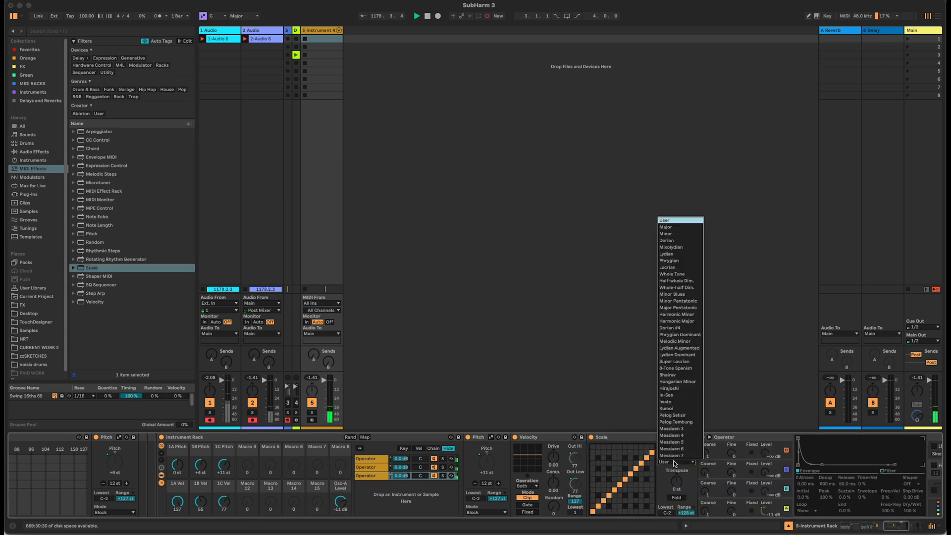
pyautogui.click(690, 229)
# - Add a Scale effect set to Major before the Operator in the second Operator chain
pyautogui.click(377, 468)
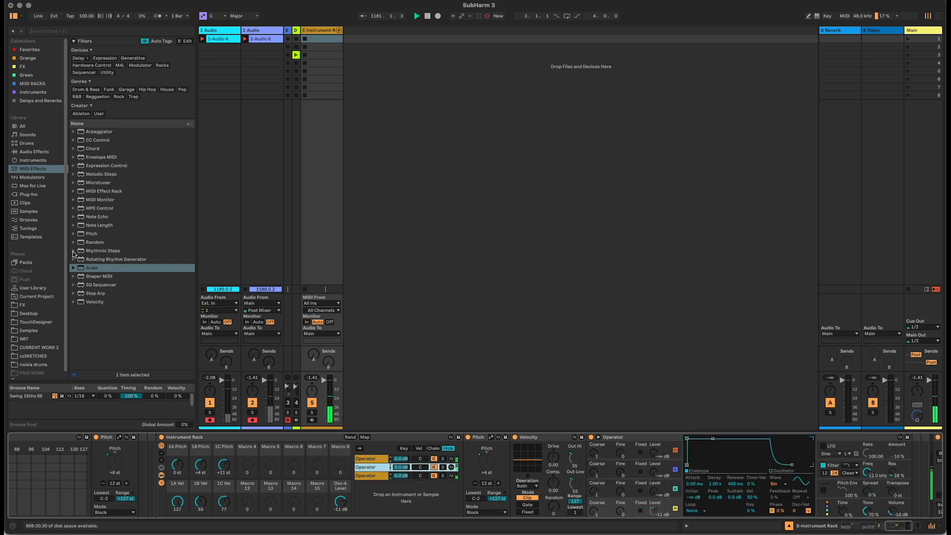
pyautogui.moveTo(96, 272); pyautogui.dragTo(594, 456)
pyautogui.click(671, 462)
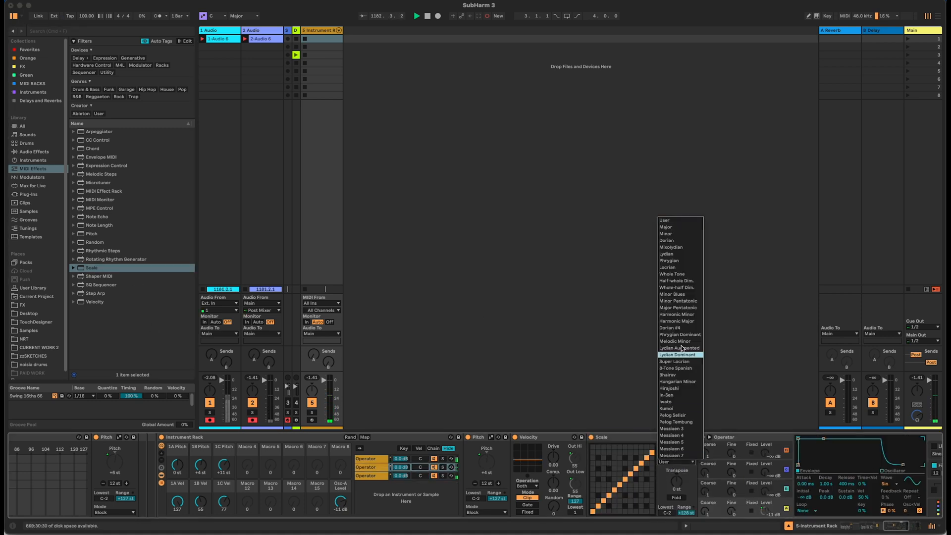
pyautogui.click(671, 227)
# - Add a Scale effect set to Major before the Operator in the first Operator chain
pyautogui.click(378, 460)
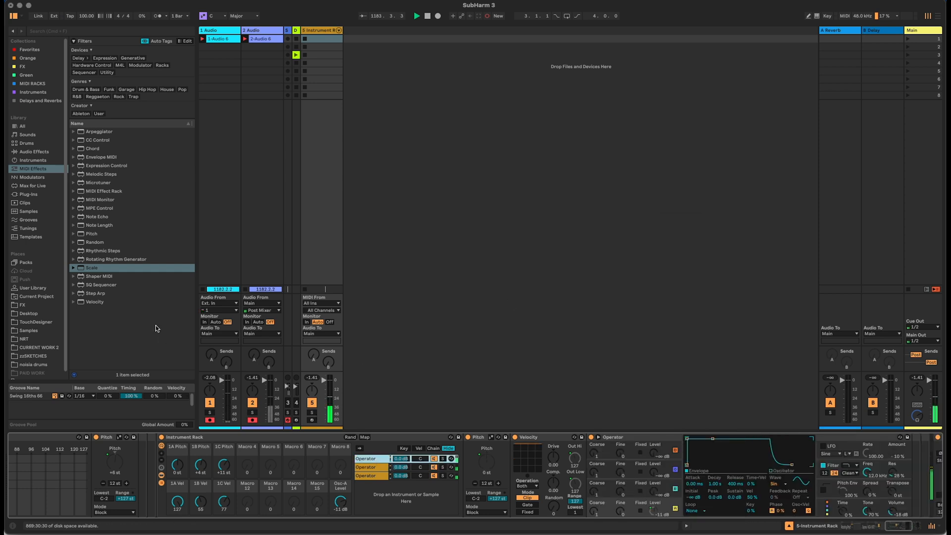
pyautogui.moveTo(102, 268); pyautogui.dragTo(589, 452)
pyautogui.click(674, 462)
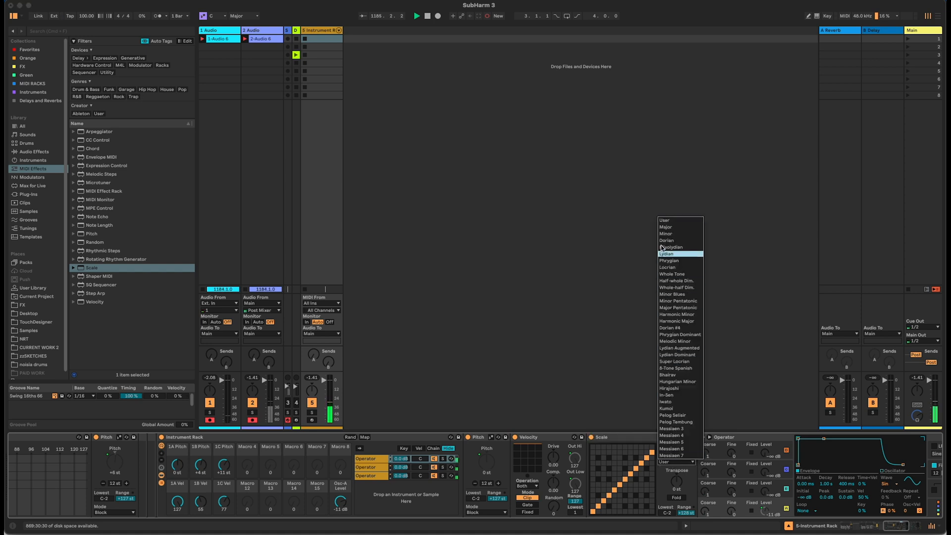
pyautogui.click(670, 227)
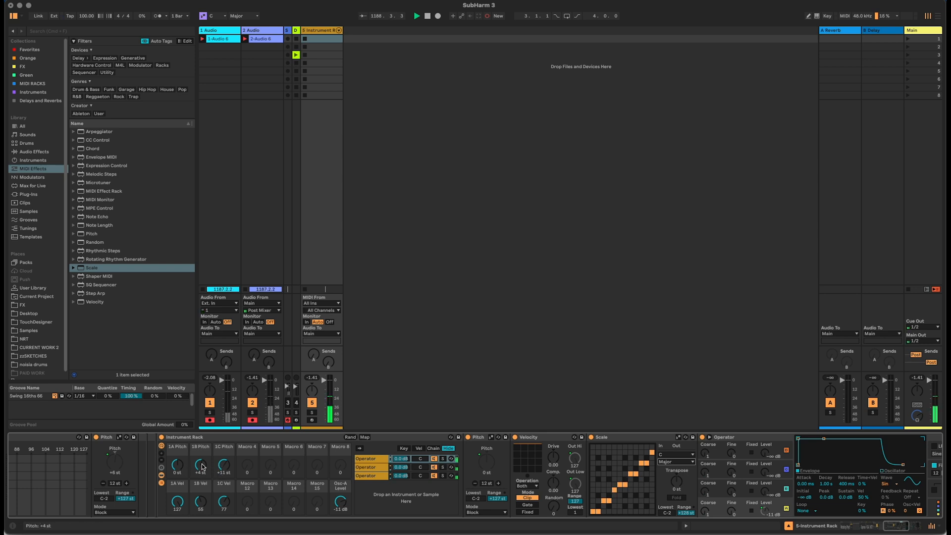
# - Set the 1C Pitch macro to +17 st and readjust the 1B Vel macro
pyautogui.moveTo(224, 464); pyautogui.dragTo(224, 460)
pyautogui.click(200, 496)
pyautogui.moveTo(200, 501); pyautogui.dragTo(201, 506)
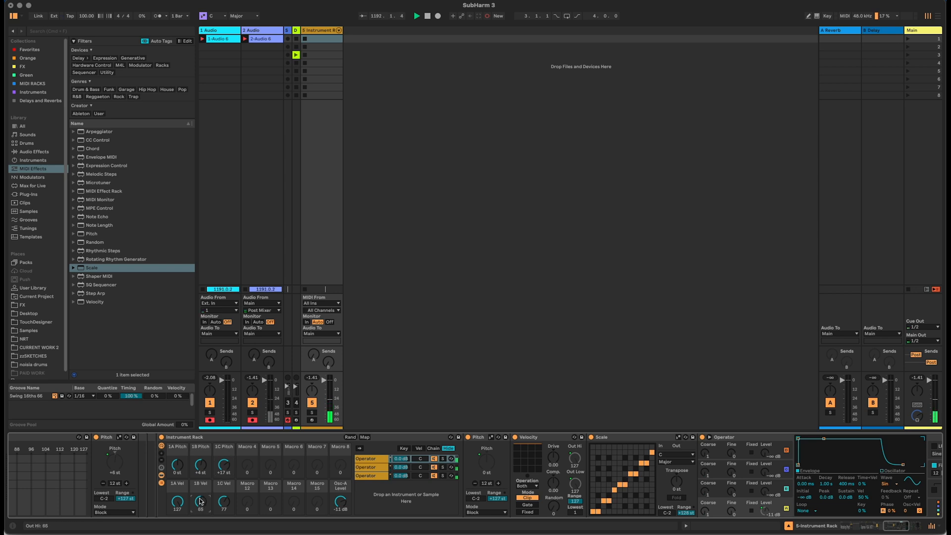
# - Collapse the Operator, Scale, Velocity and Pitch devices in the selected Operator chain
pyautogui.doubleClick(748, 438)
pyautogui.doubleClick(645, 438)
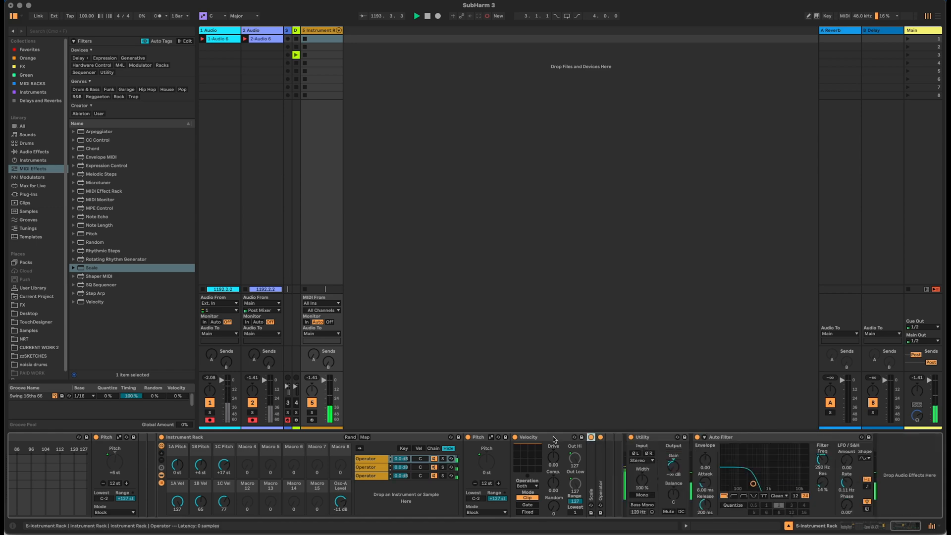
pyautogui.doubleClick(528, 437)
pyautogui.doubleClick(478, 437)
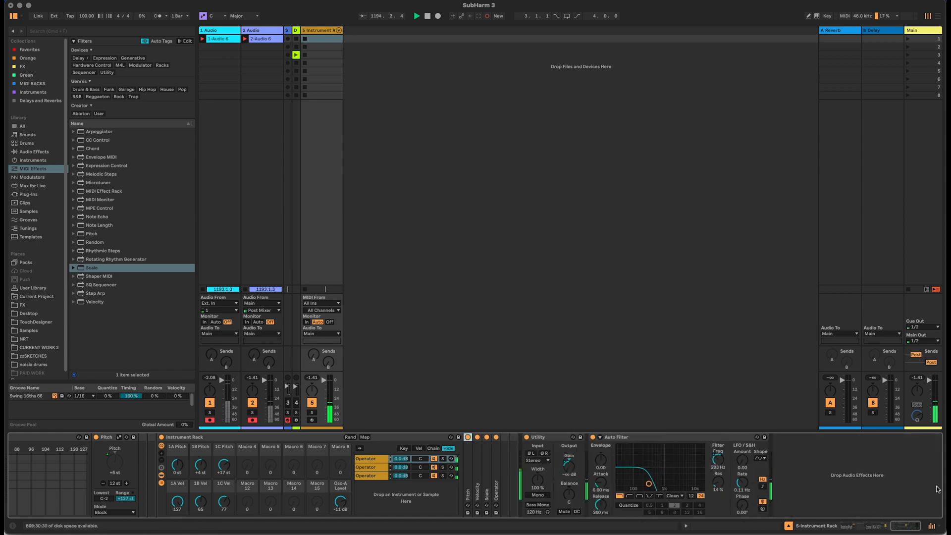
# - Rename the chain in the MIDI Effect Rack after the Rotating Rhythm Generator to OSC 1
pyautogui.moveTo(912, 526); pyautogui.dragTo(862, 526)
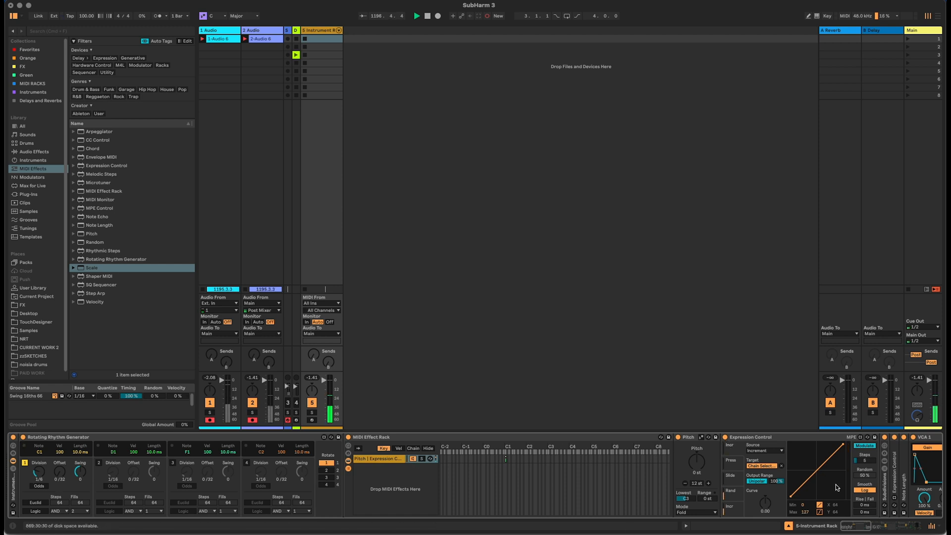
pyautogui.moveTo(861, 531)
pyautogui.mouseDown()
pyautogui.moveTo(898, 526)
pyautogui.moveTo(861, 527)
pyautogui.mouseUp()
pyautogui.click(370, 460)
pyautogui.press('super+r')
pyautogui.write('OSC 1')
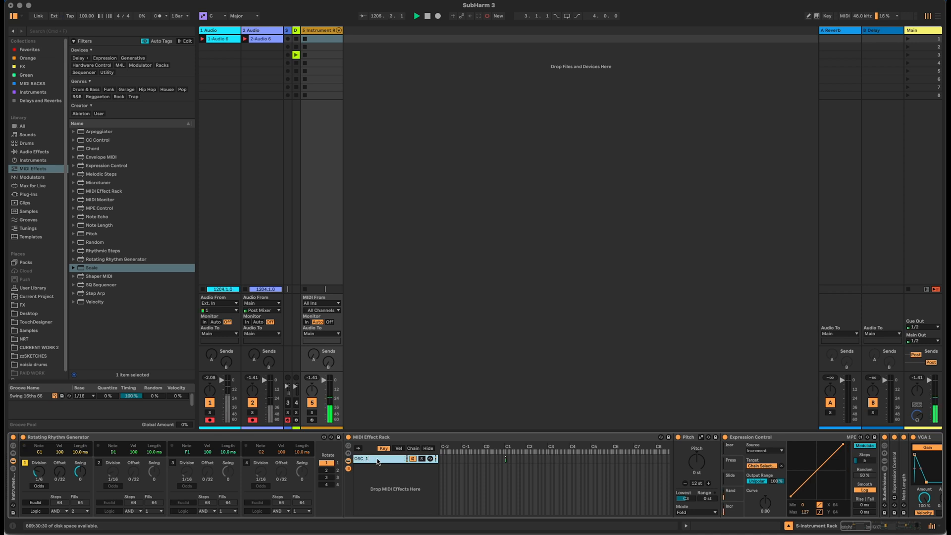
# - Duplicate the OSC 1 chain and name the copy OSC 2
pyautogui.press('super+d')
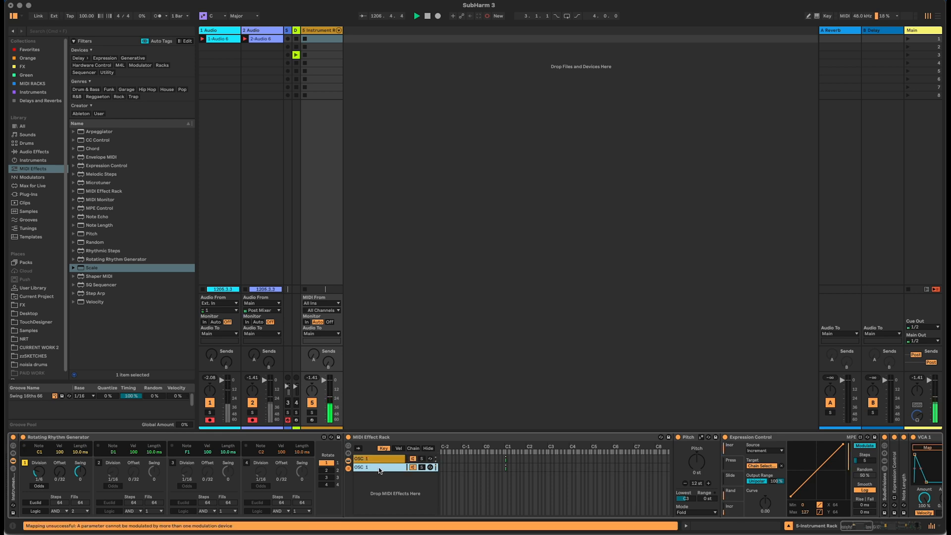
pyautogui.press('super+r')
pyautogui.press('BackSpace')
pyautogui.write('2')
pyautogui.press('Return')
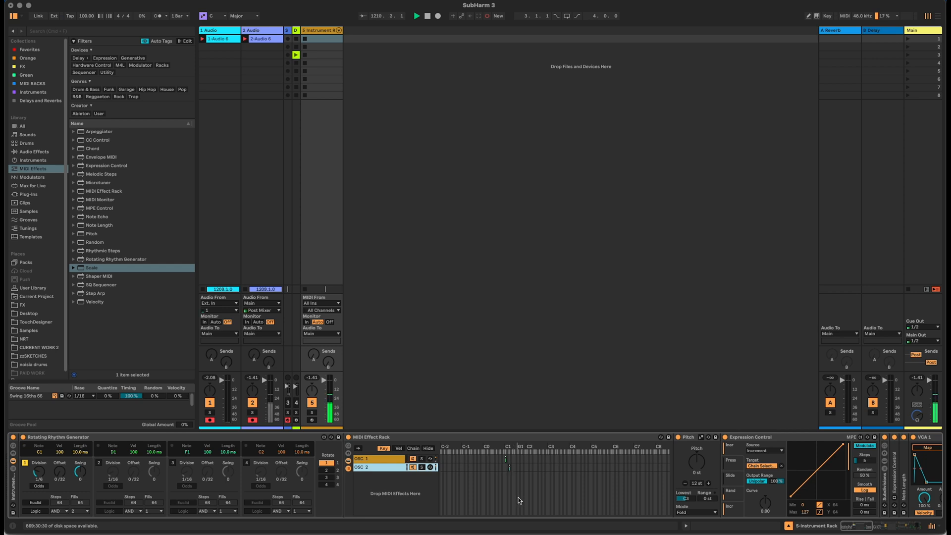
# - Turn off voice 1 and turn on voice 2 in the Rotating Rhythm Generator, with the OSC 2 chain selected
pyautogui.click(26, 462)
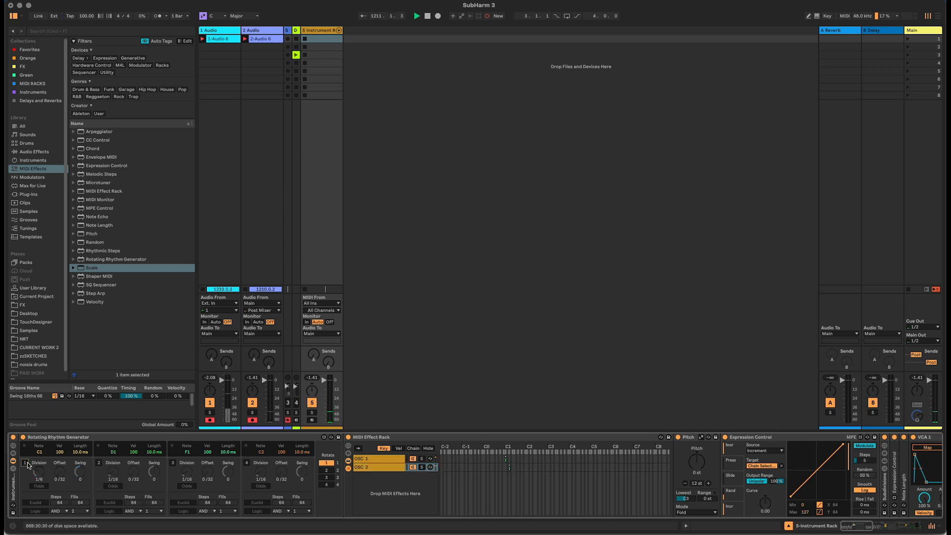
pyautogui.click(99, 464)
pyautogui.click(368, 469)
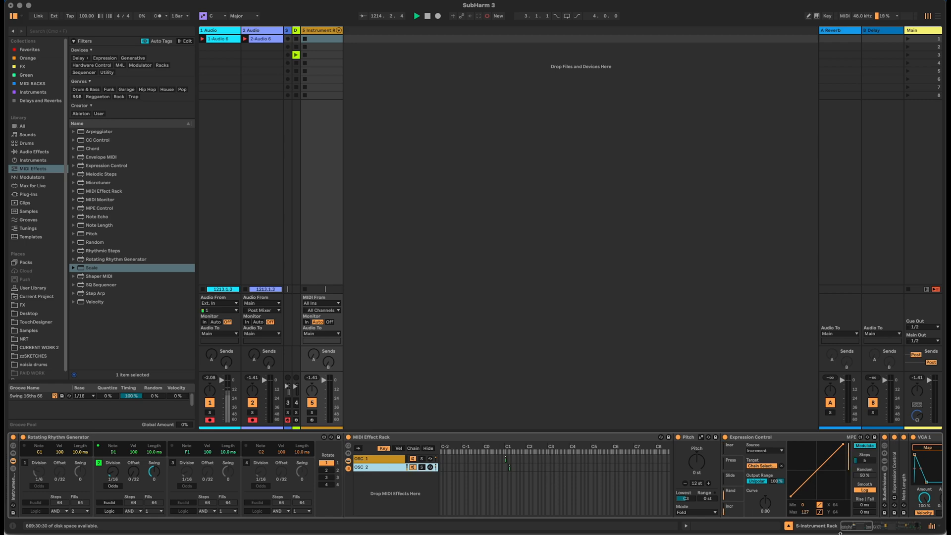
# - Insert a CV Utility audio effect after the instrument rack, directly before Utility
pyautogui.moveTo(846, 530); pyautogui.dragTo(923, 532)
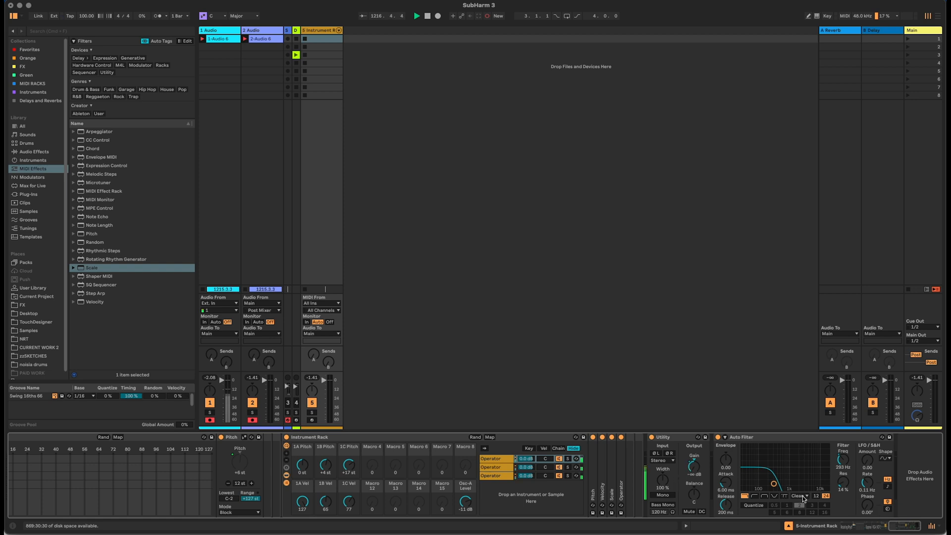
pyautogui.moveTo(916, 529); pyautogui.dragTo(904, 531)
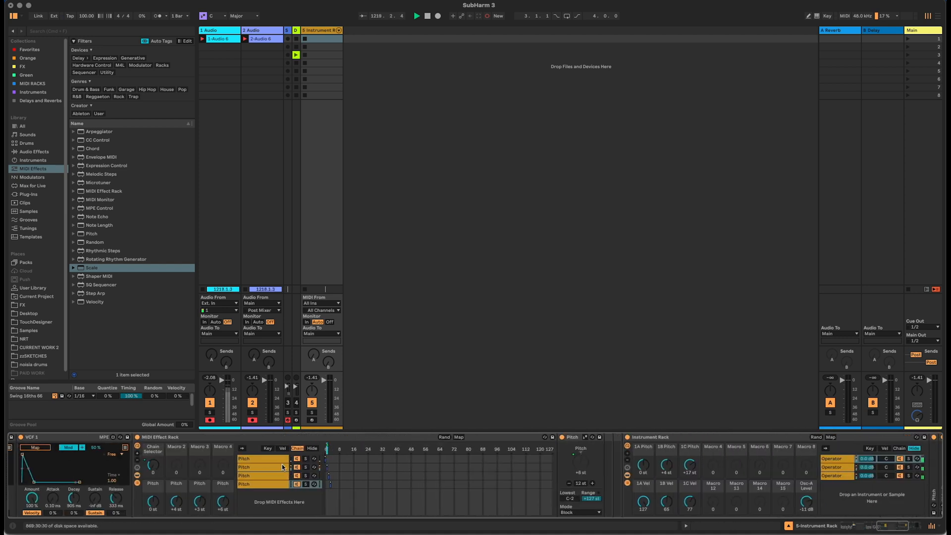
pyautogui.moveTo(890, 527); pyautogui.dragTo(900, 526)
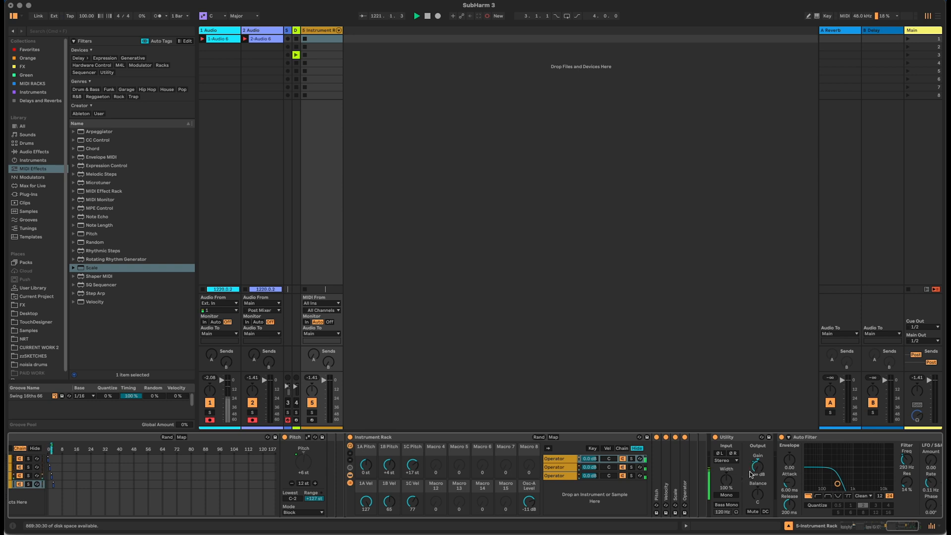
pyautogui.click(918, 529)
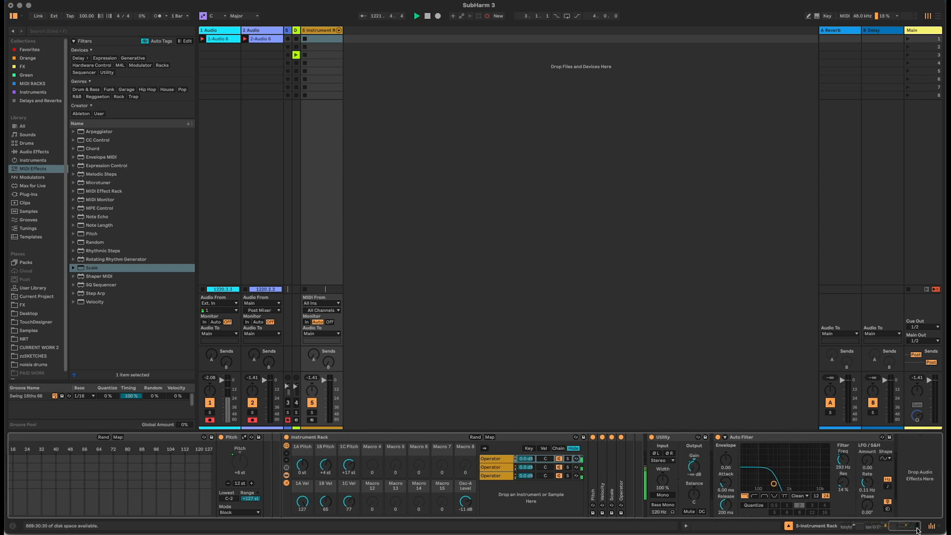
pyautogui.click(32, 151)
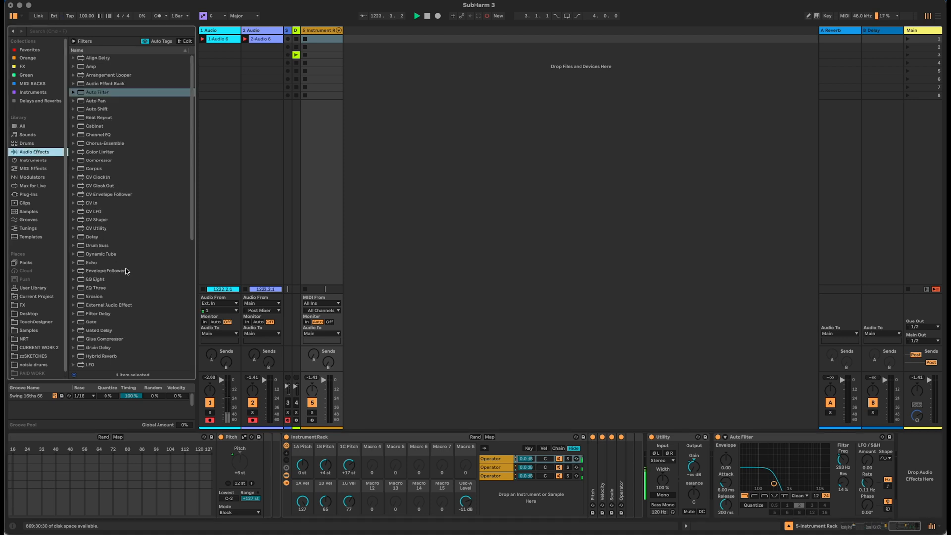
pyautogui.scroll(-3, 158, 268)
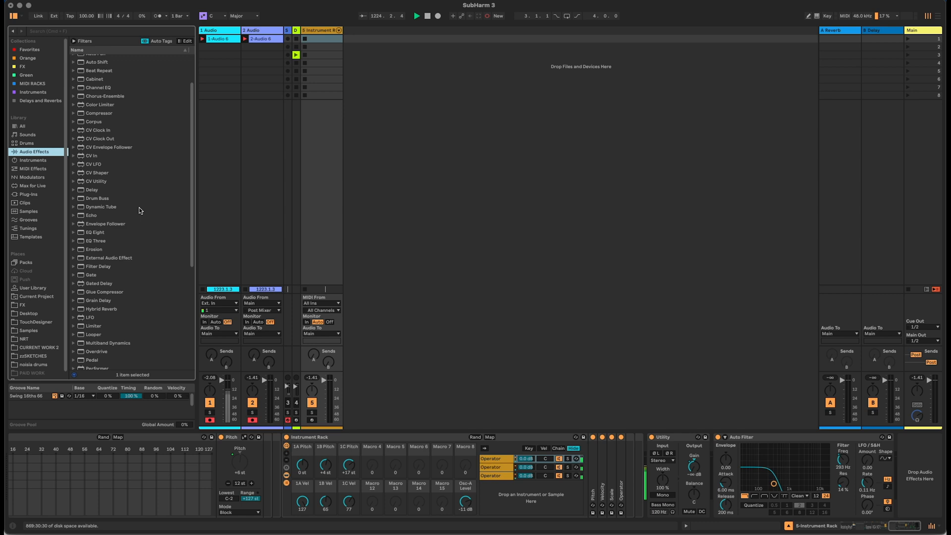
pyautogui.scroll(3, 141, 210)
pyautogui.click(97, 229)
pyautogui.moveTo(97, 229); pyautogui.dragTo(649, 443)
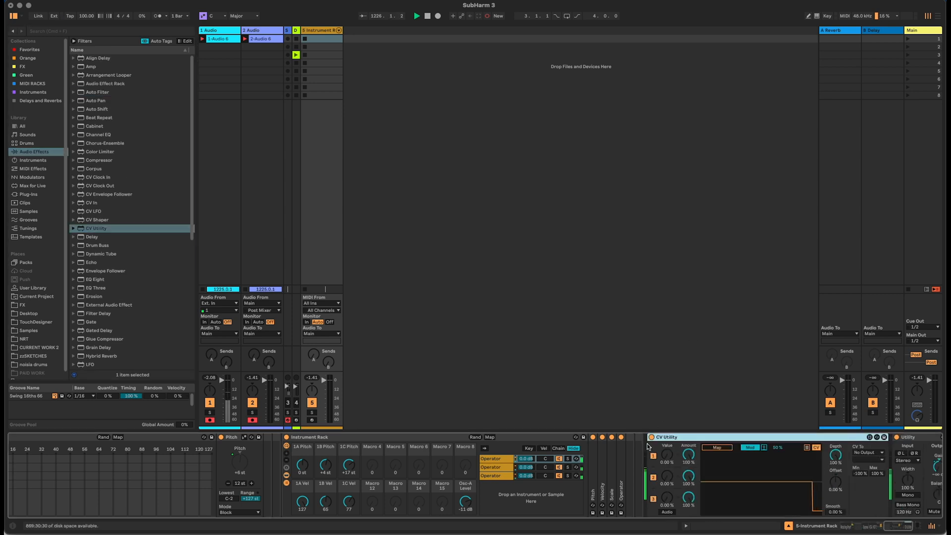
# - Clear the parameter mappings of VCA 1 and VCF 1 in the OSC 1 chain
pyautogui.moveTo(901, 524); pyautogui.dragTo(862, 524)
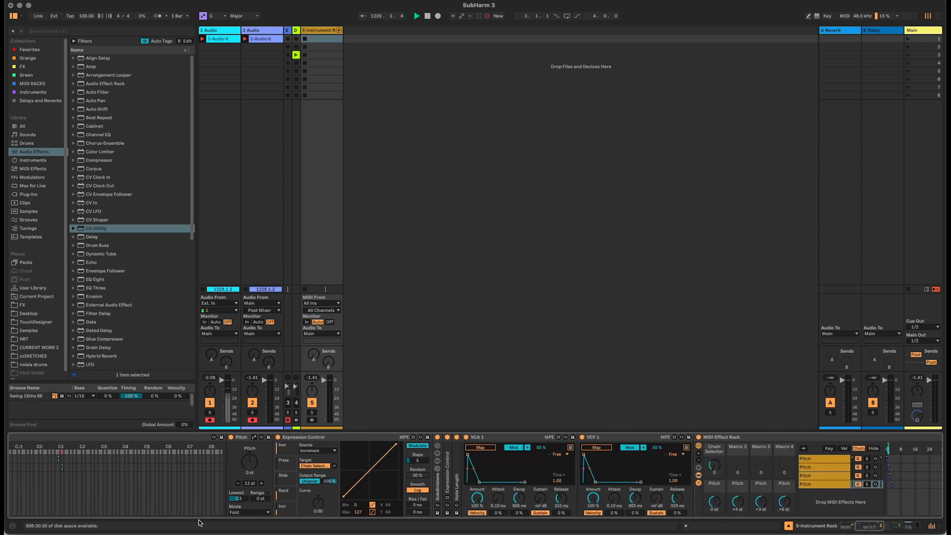
pyautogui.hscroll(-10, 840, 514)
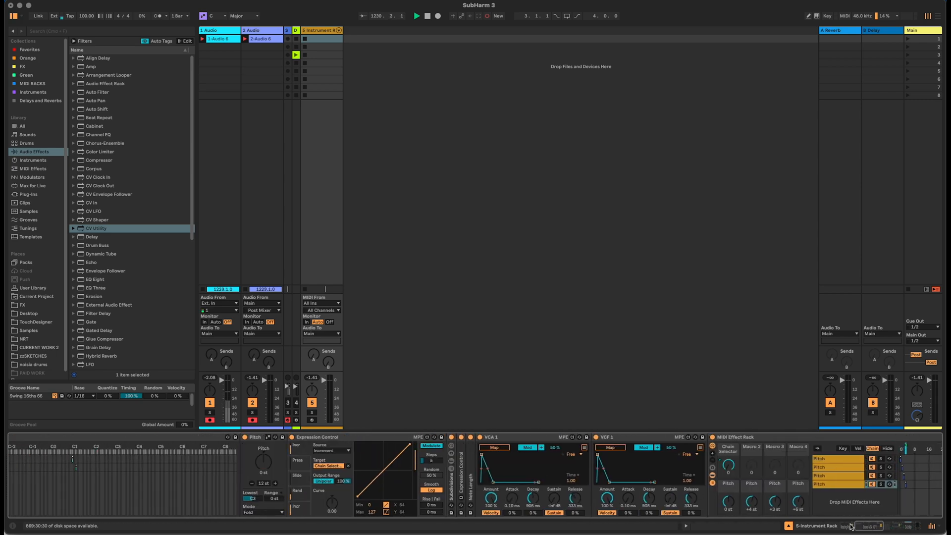
pyautogui.click(364, 460)
pyautogui.moveTo(851, 525); pyautogui.dragTo(864, 525)
pyautogui.click(528, 448)
pyautogui.click(643, 447)
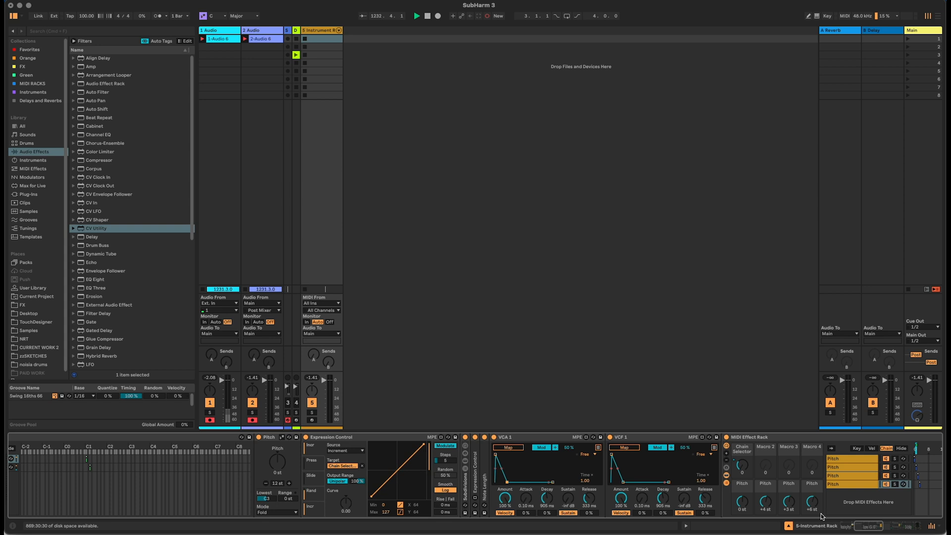
# - Map the CV Utility output to Utility's Gain and switch it to Remote mode
pyautogui.moveTo(875, 525); pyautogui.dragTo(915, 526)
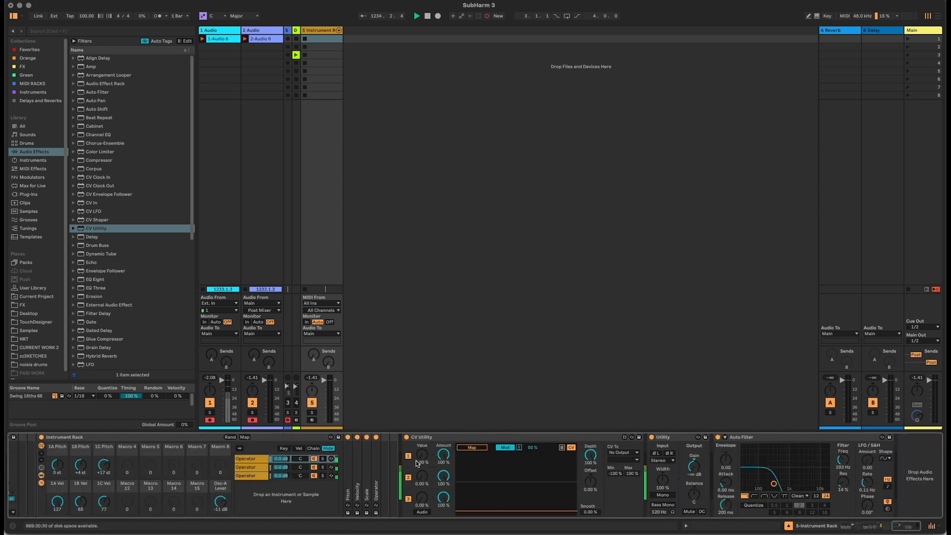
pyautogui.click(502, 448)
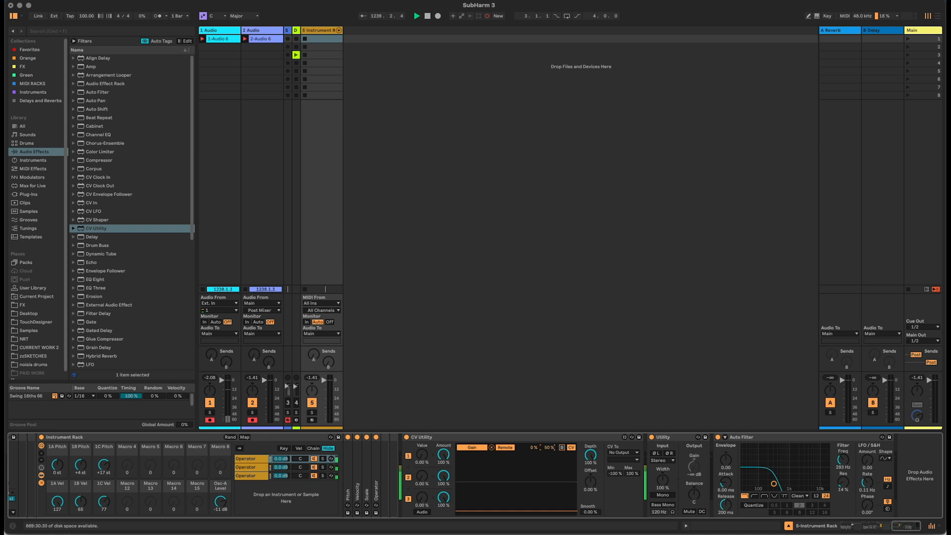
# - Rename the two envelopes in the OSC 2 chain to VCA 2 and VCF 2
pyautogui.moveTo(914, 528); pyautogui.dragTo(855, 531)
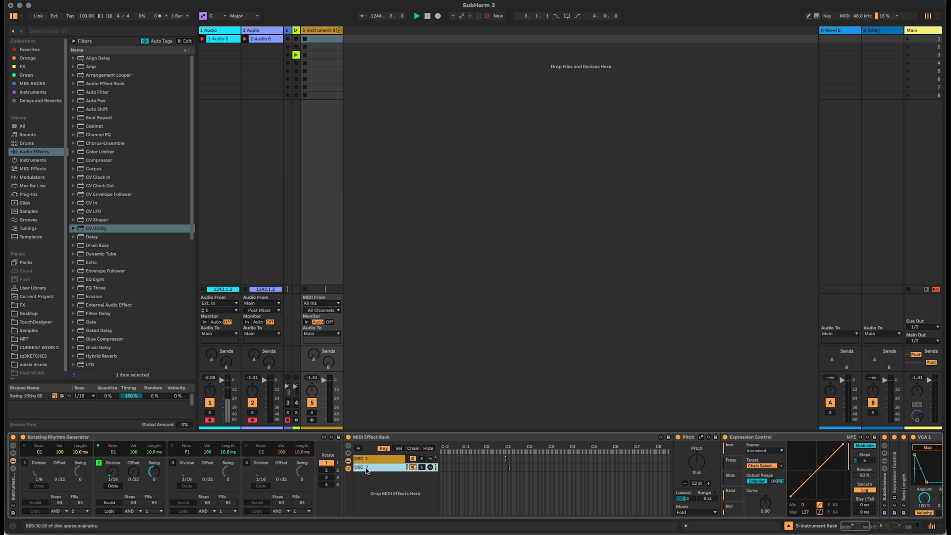
pyautogui.moveTo(861, 528); pyautogui.dragTo(878, 529)
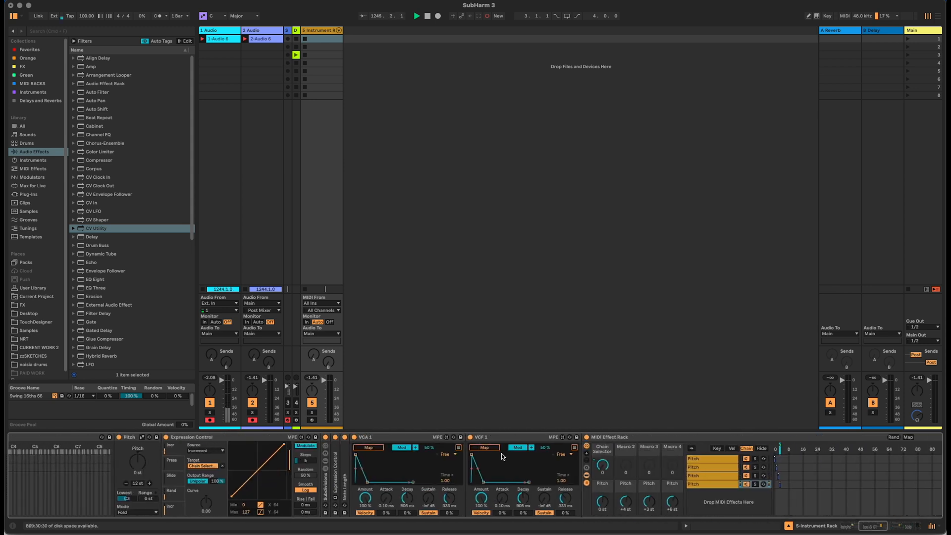
pyautogui.click(375, 441)
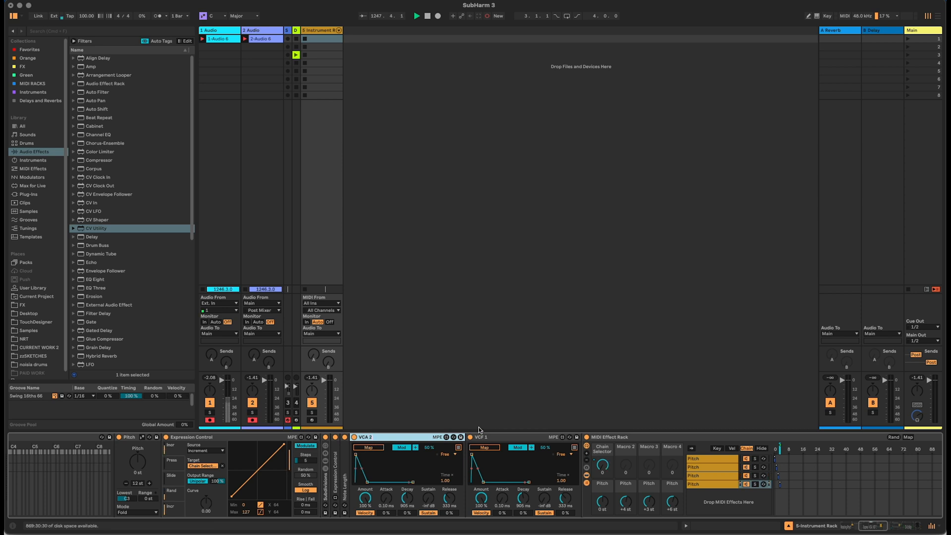
pyautogui.click(486, 439)
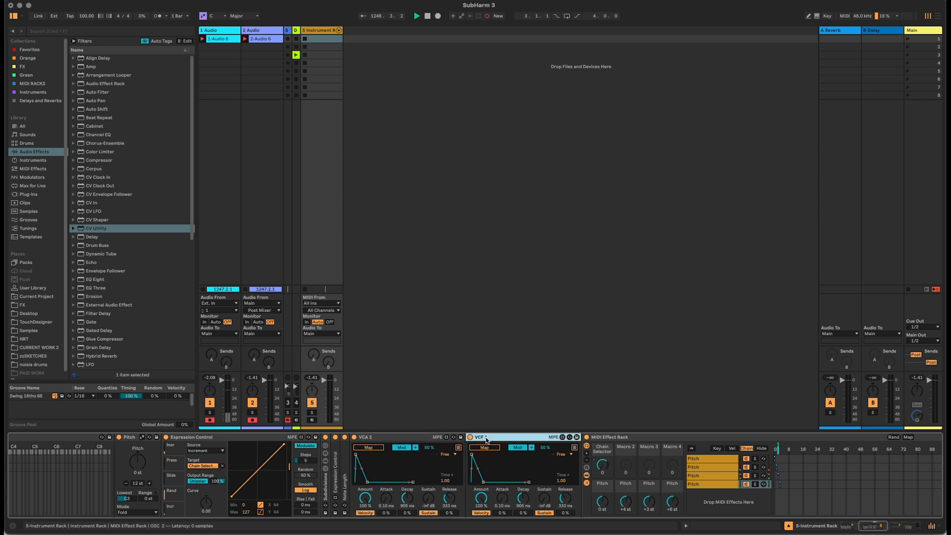
# - Map VCA 2 to the second value of the CV Utility and set its modulation amount to 100 %
pyautogui.click(369, 448)
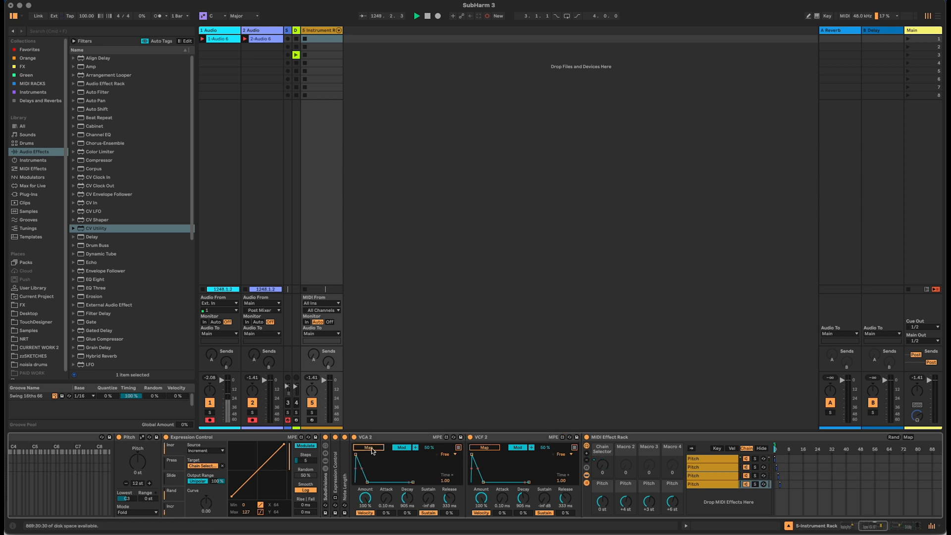
pyautogui.moveTo(881, 528); pyautogui.dragTo(909, 528)
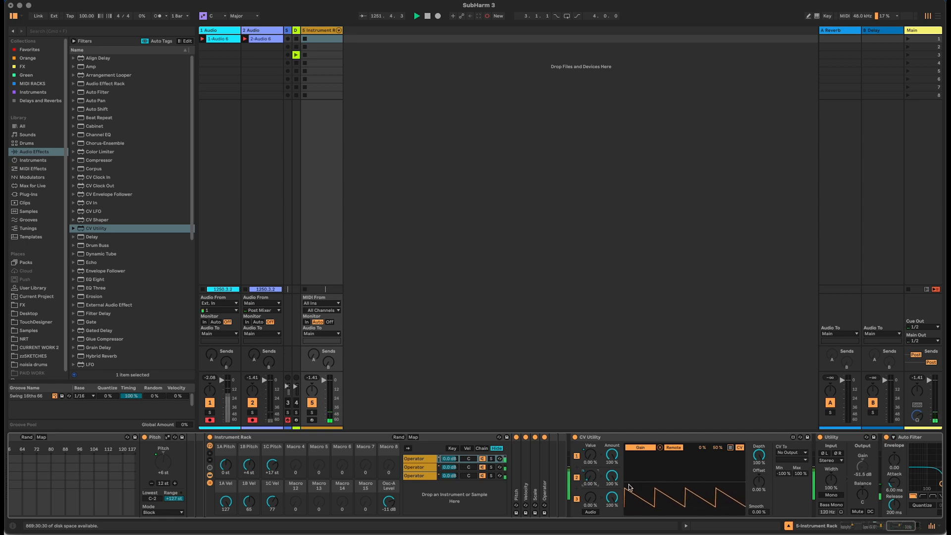
pyautogui.moveTo(899, 526); pyautogui.dragTo(871, 526)
pyautogui.moveTo(462, 450); pyautogui.dragTo(465, 436)
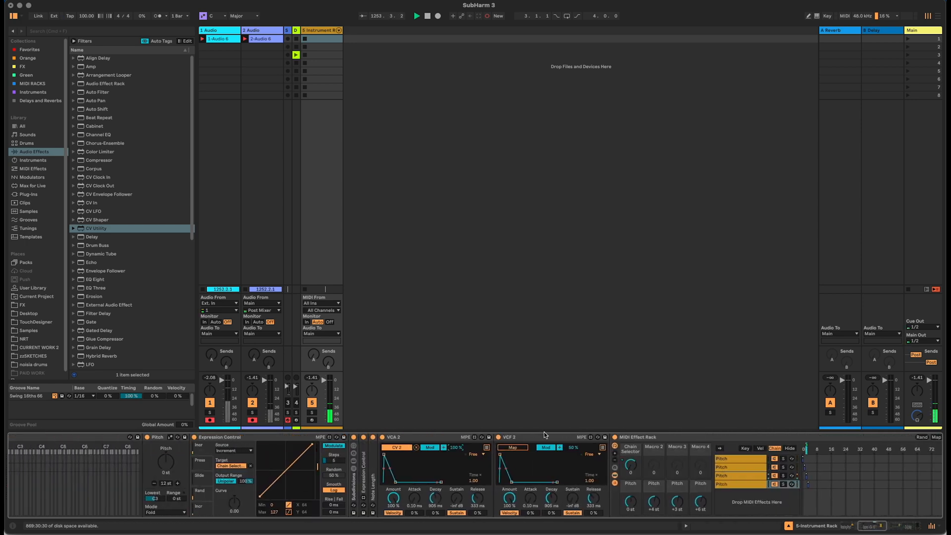
# - In the OSC 1 chain, map VCA 1 to the CV Utility's first value and set both envelopes' modulation amounts to 100 %
pyautogui.moveTo(867, 524)
pyautogui.mouseDown()
pyautogui.moveTo(849, 524)
pyautogui.moveTo(866, 526)
pyautogui.mouseUp()
pyautogui.click(388, 457)
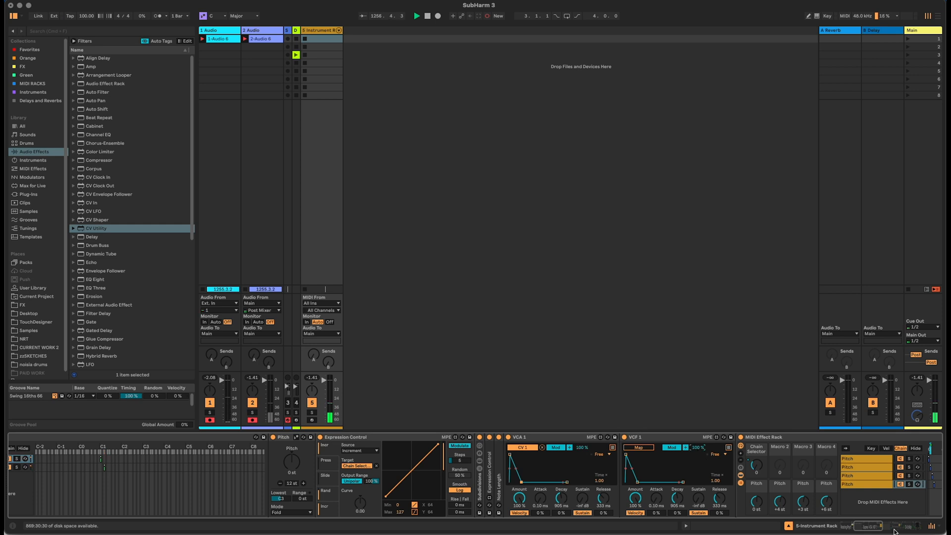
pyautogui.moveTo(895, 531); pyautogui.dragTo(861, 529)
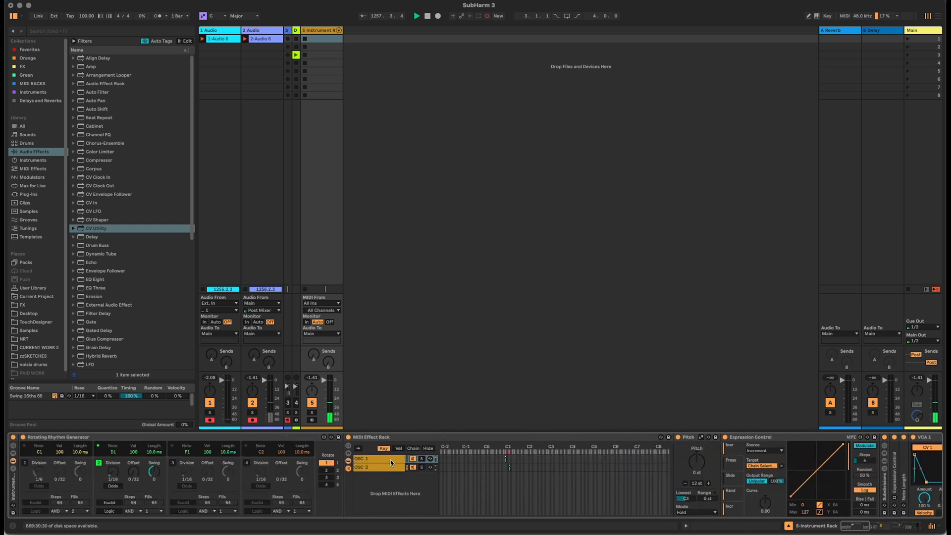
# - Rename the CV Utility that controls Utility's Gain to VCA Combine
pyautogui.moveTo(850, 527); pyautogui.dragTo(902, 527)
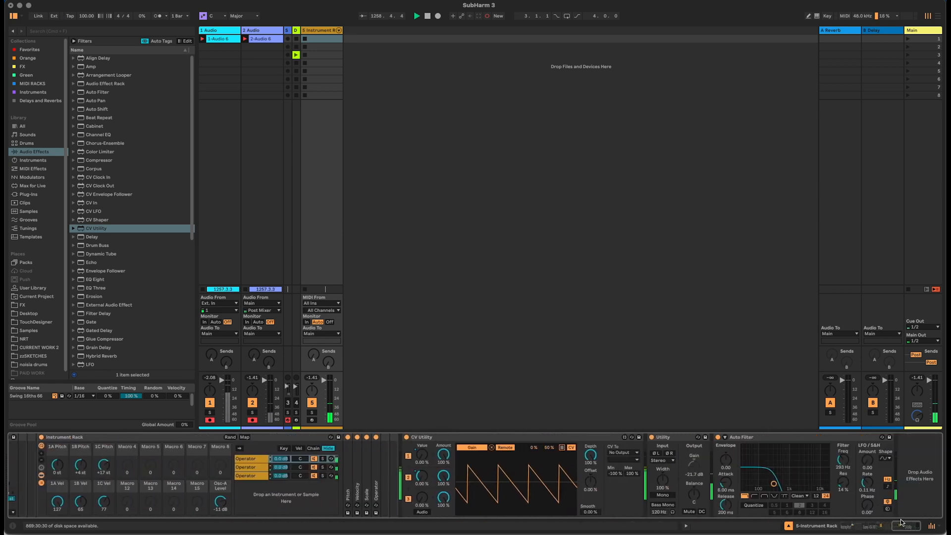
pyautogui.click(510, 435)
pyautogui.write('VCA Combine')
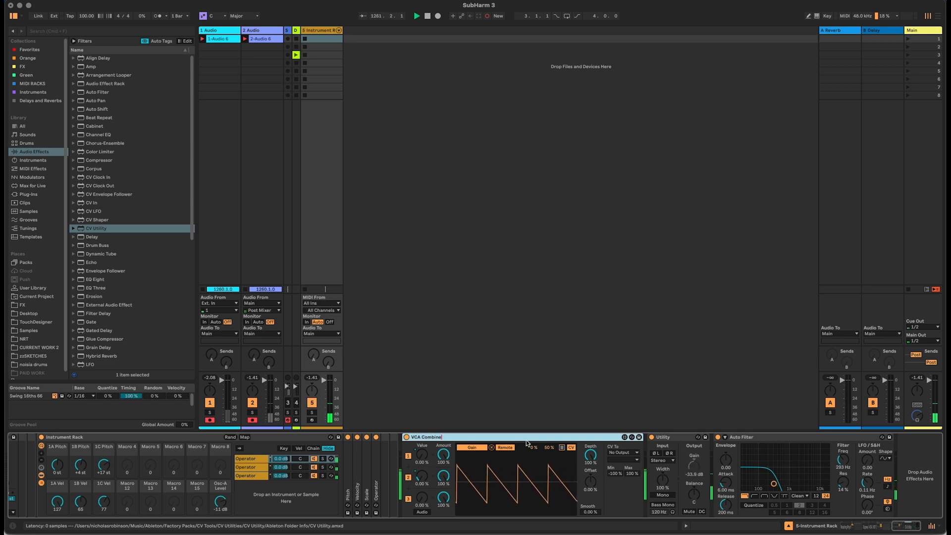
# - Insert a second CV Utility after VCA Combine, name it VCF Combine and set its modulation amount to 100 %
pyautogui.click(94, 231)
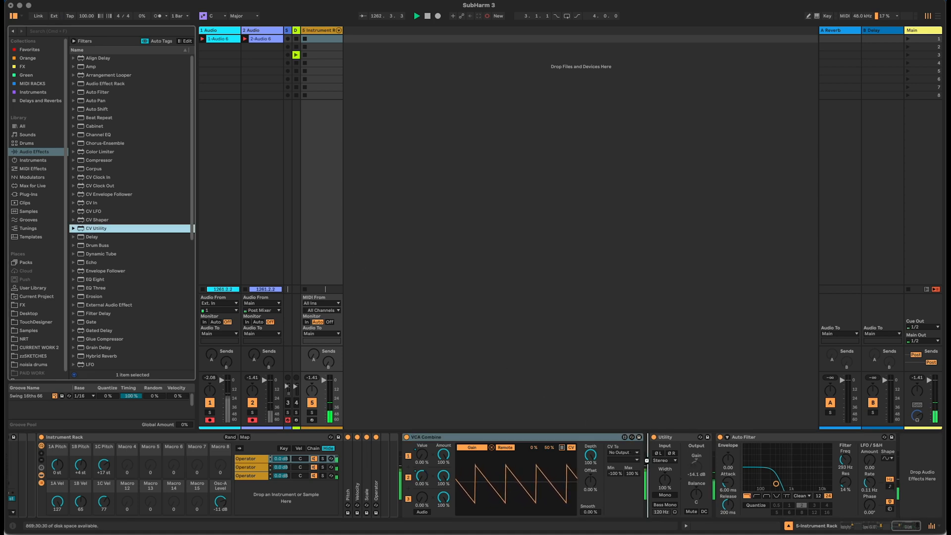
pyautogui.moveTo(646, 460); pyautogui.dragTo(648, 461)
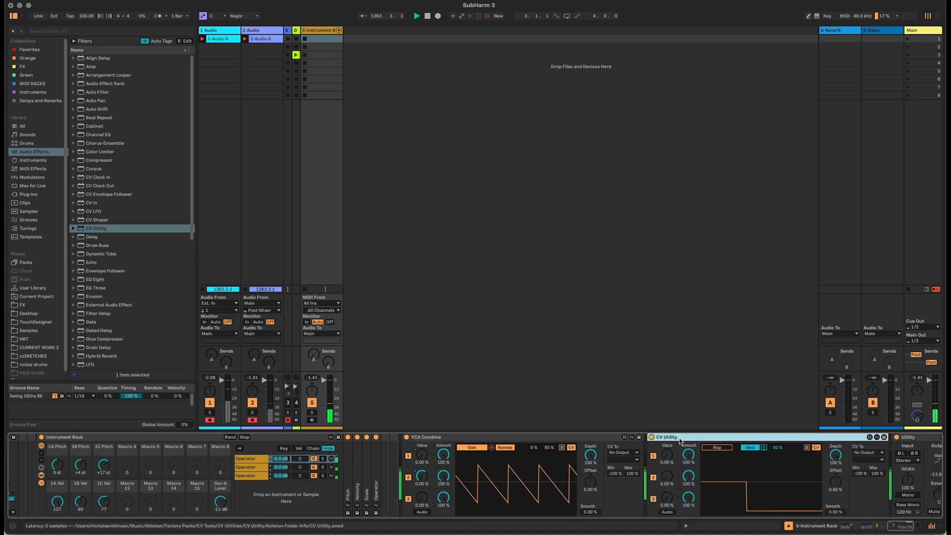
pyautogui.press('super+r')
pyautogui.write('VCF Combine')
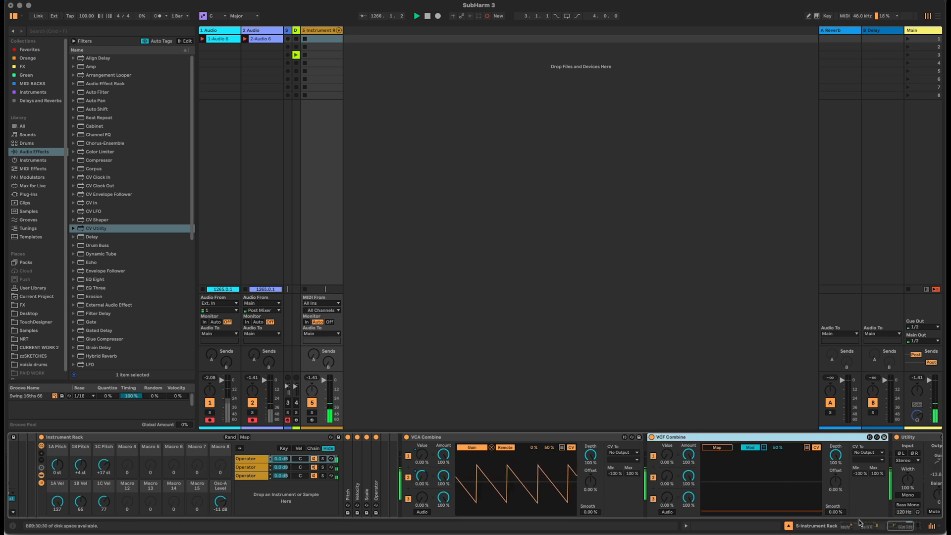
pyautogui.moveTo(776, 448); pyautogui.dragTo(777, 416)
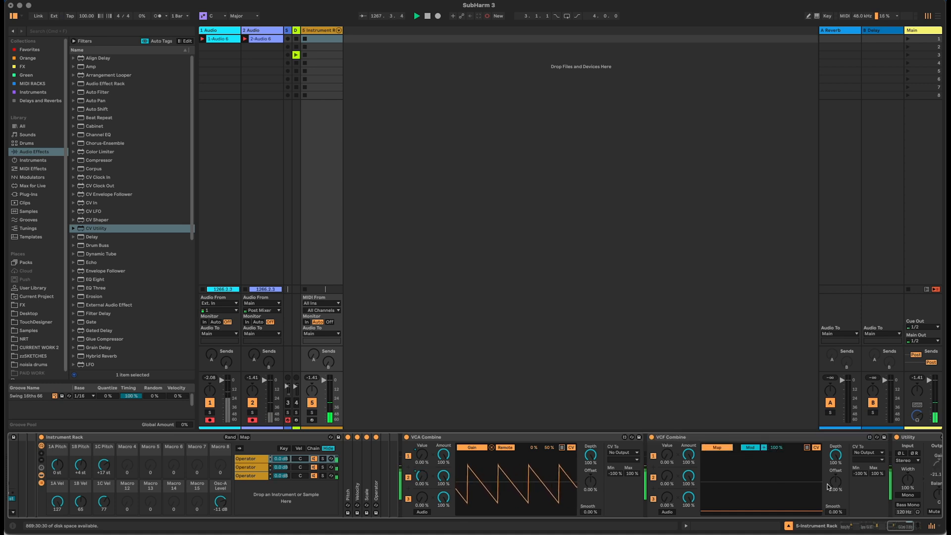
# - Map VCF Combine to the Auto Filter's Frequency and VCF 2 to VCF Combine's second value
pyautogui.hscroll(5, 792, 466)
pyautogui.click(837, 462)
pyautogui.moveTo(910, 528)
pyautogui.mouseDown()
pyautogui.moveTo(874, 532)
pyautogui.moveTo(896, 524)
pyautogui.mouseUp()
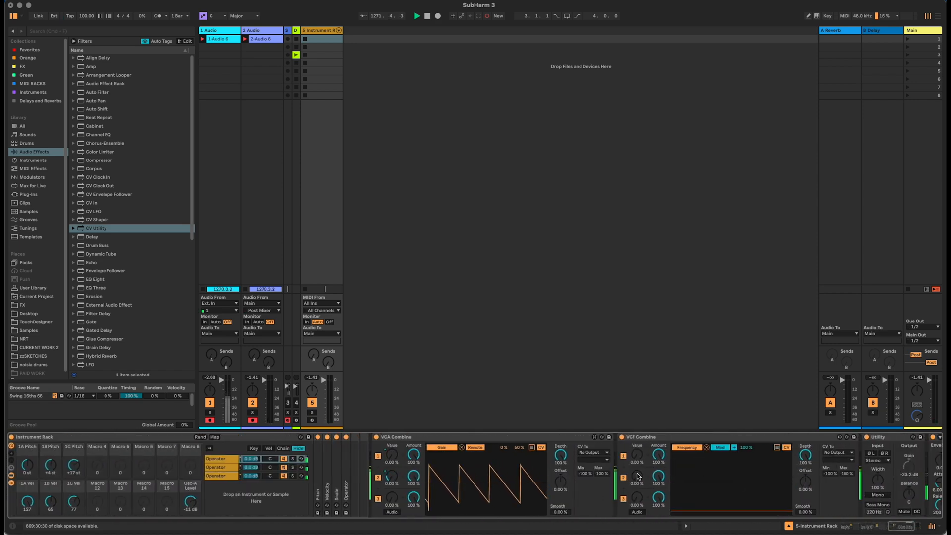
# - In the OSC 1 chain, map the VCF 1 envelope to VCF Combine's first value
pyautogui.moveTo(888, 528); pyautogui.dragTo(780, 526)
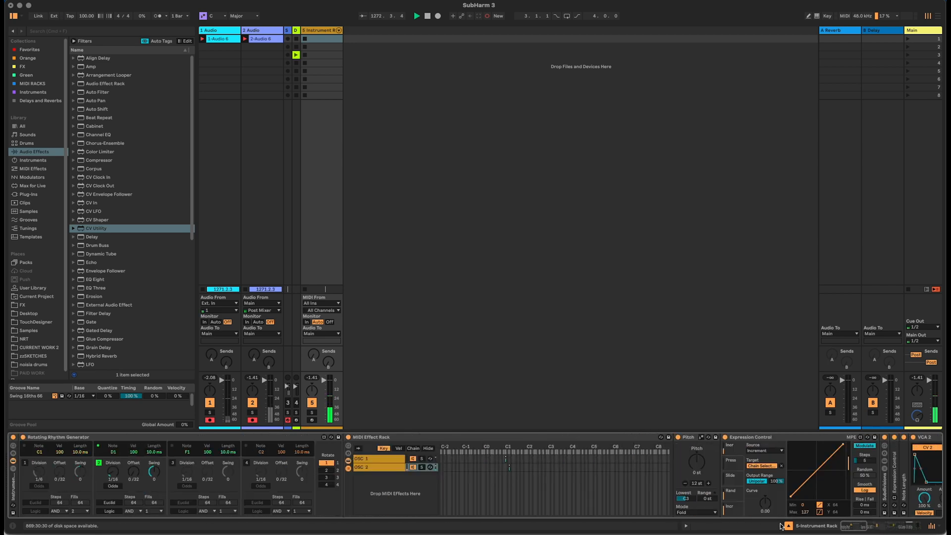
pyautogui.click(369, 461)
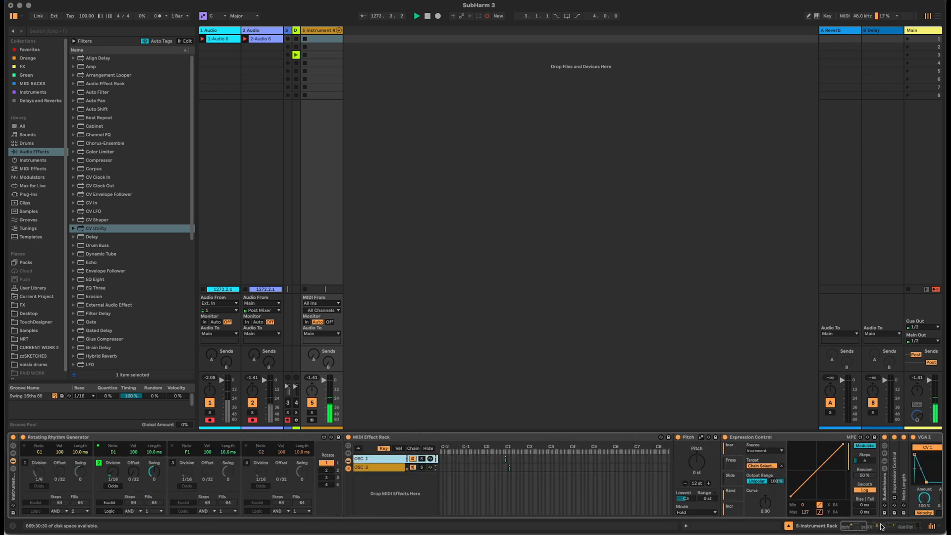
pyautogui.moveTo(866, 529); pyautogui.dragTo(886, 528)
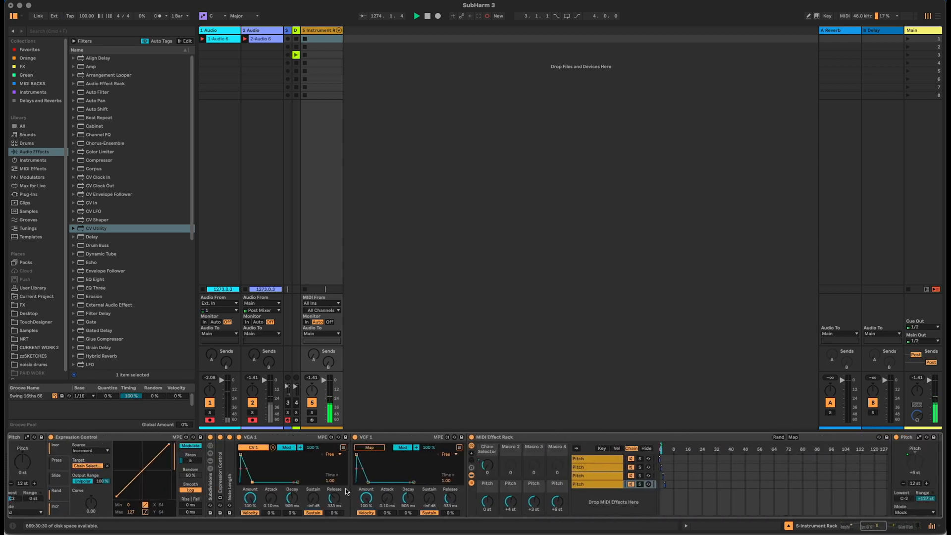
pyautogui.click(375, 446)
pyautogui.moveTo(864, 529); pyautogui.dragTo(881, 528)
pyautogui.moveTo(882, 528); pyautogui.dragTo(889, 528)
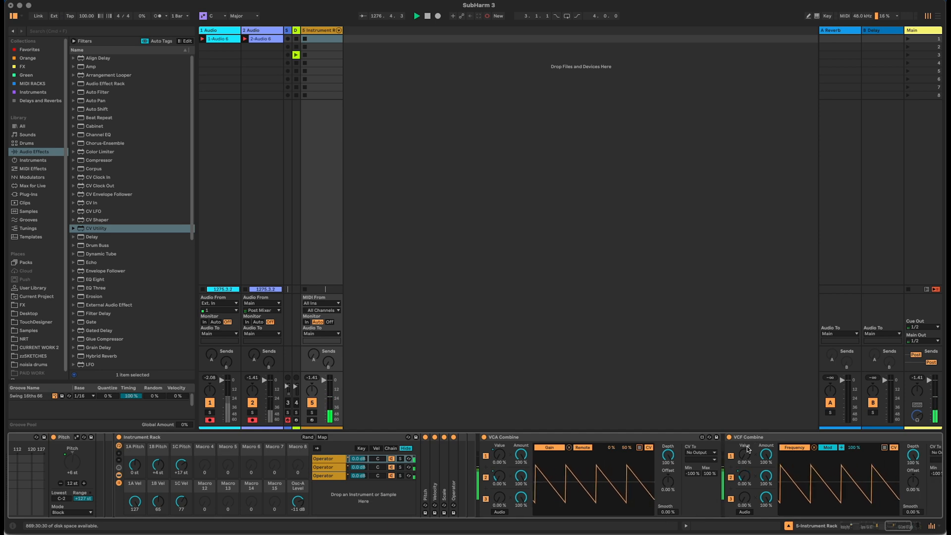
# - Turn on the first rhythm in the Rotating Rhythm Generator and check both combined envelopes driving Utility and Auto Filter
pyautogui.moveTo(892, 526); pyautogui.dragTo(839, 529)
pyautogui.click(25, 463)
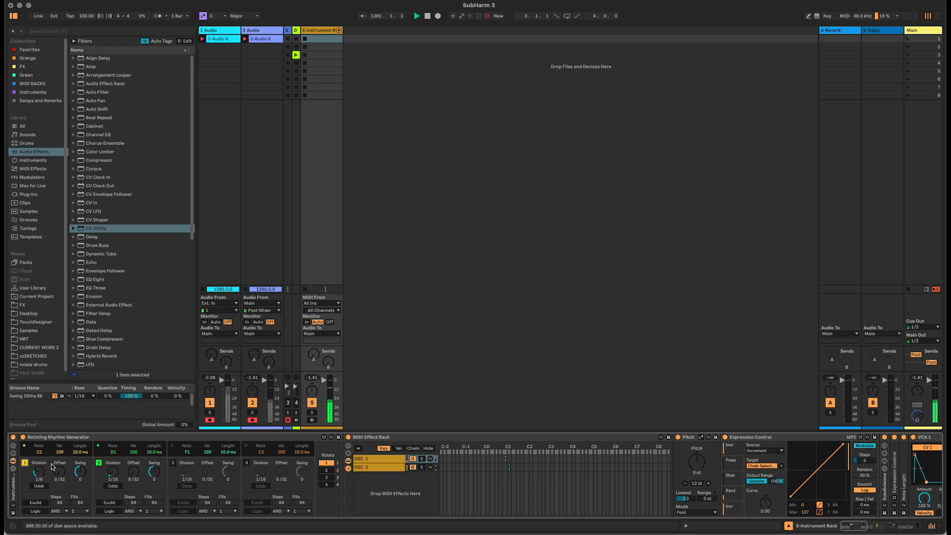
pyautogui.moveTo(858, 528); pyautogui.dragTo(813, 529)
pyautogui.hscroll(10, 713, 458)
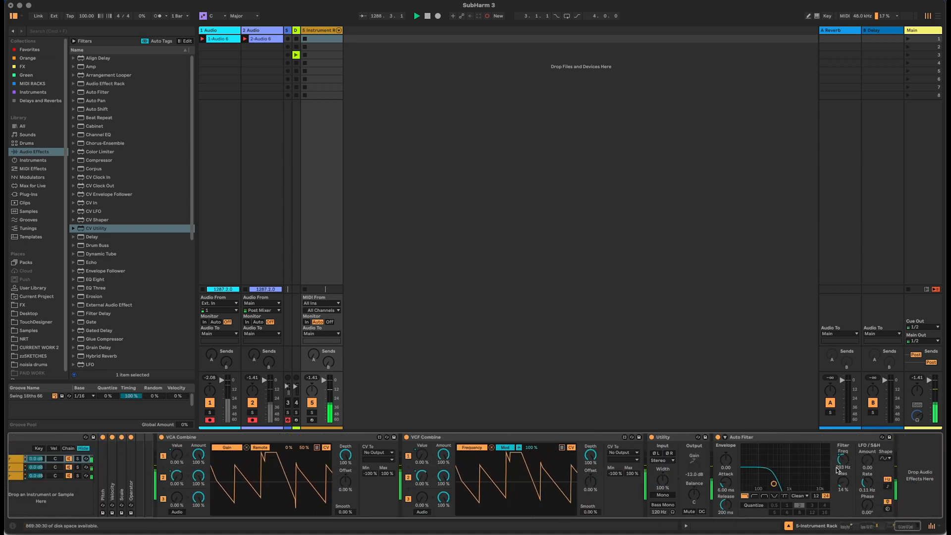
# - Set the Instrument Rack's 1B Vel and 1C Vel macros to 0
pyautogui.moveTo(907, 528); pyautogui.dragTo(883, 531)
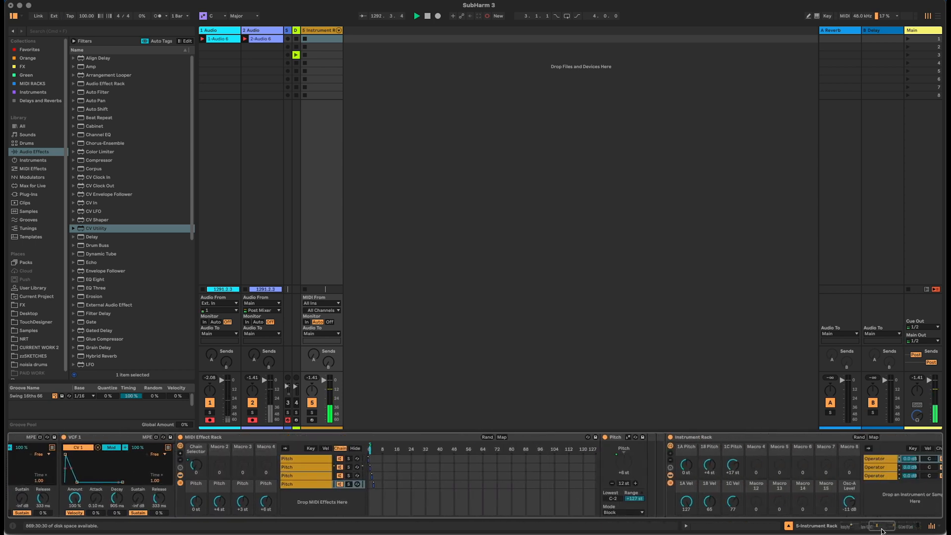
pyautogui.moveTo(713, 503); pyautogui.dragTo(713, 533)
pyautogui.moveTo(734, 501); pyautogui.dragTo(734, 534)
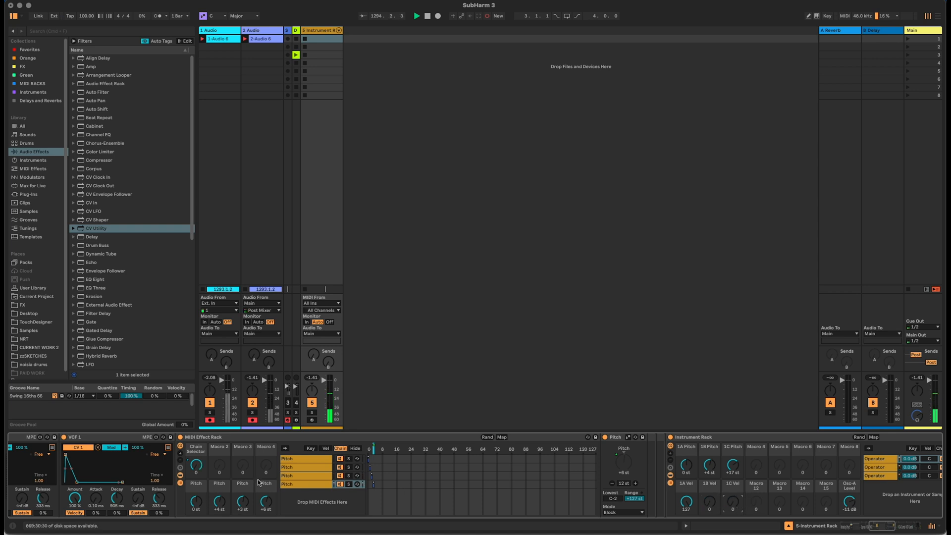
# - Rename the Instrument Rack's three pitch macros to 2A Pitch, 2B Pitch and 2C Pitch
pyautogui.moveTo(890, 530)
pyautogui.mouseDown()
pyautogui.moveTo(864, 530)
pyautogui.moveTo(876, 529)
pyautogui.mouseUp()
pyautogui.click(269, 469)
pyautogui.click(687, 449)
pyautogui.press('super+r')
pyautogui.write('2A Pitch')
pyautogui.press('Return')
pyautogui.click(708, 449)
pyautogui.press('super+r')
pyautogui.write('2B Pitch')
pyautogui.press('Return')
pyautogui.click(736, 449)
pyautogui.press('super+r')
pyautogui.write('2C Pitch')
pyautogui.press('Return')
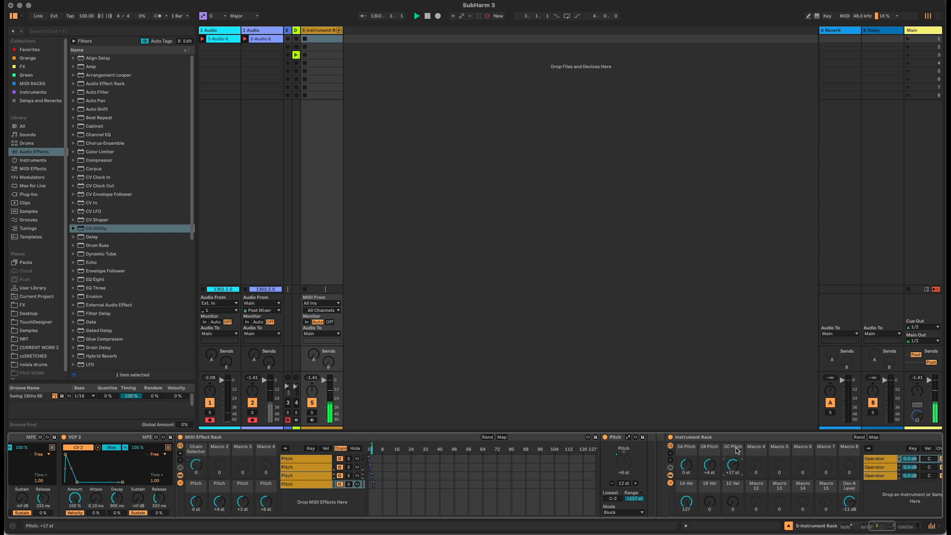
# - Rename the Instrument Rack's three velocity macros to 2A Vel, 2B Vel and 2C Vel
pyautogui.click(688, 488)
pyautogui.press('super+r')
pyautogui.write('2B Vel')
pyautogui.click(710, 484)
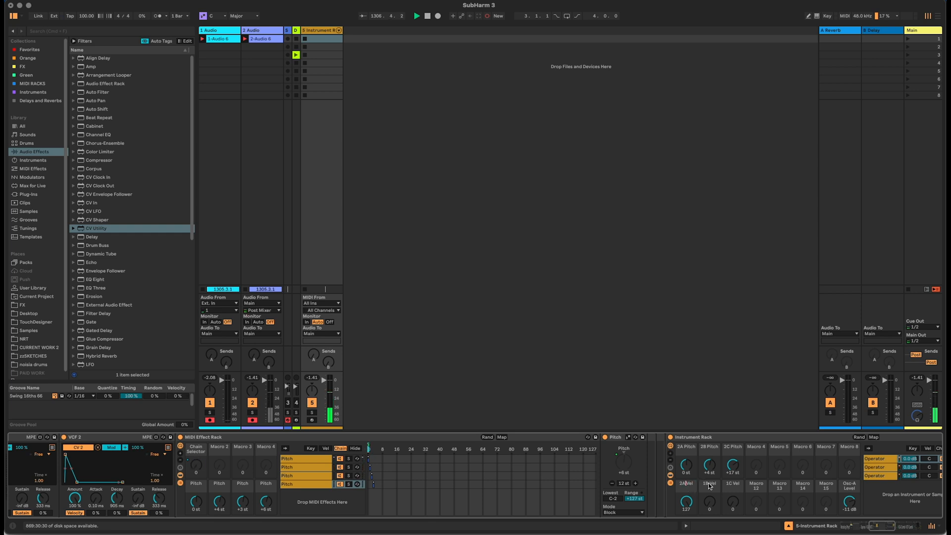
pyautogui.write('2B Vel')
pyautogui.click(733, 484)
pyautogui.write('2C')
pyautogui.press('Return')
# - Create a third chain in the MIDI Effect Rack beside the Rotating Rhythm Generator and restrict its key zone to F1
pyautogui.moveTo(882, 528); pyautogui.dragTo(751, 531)
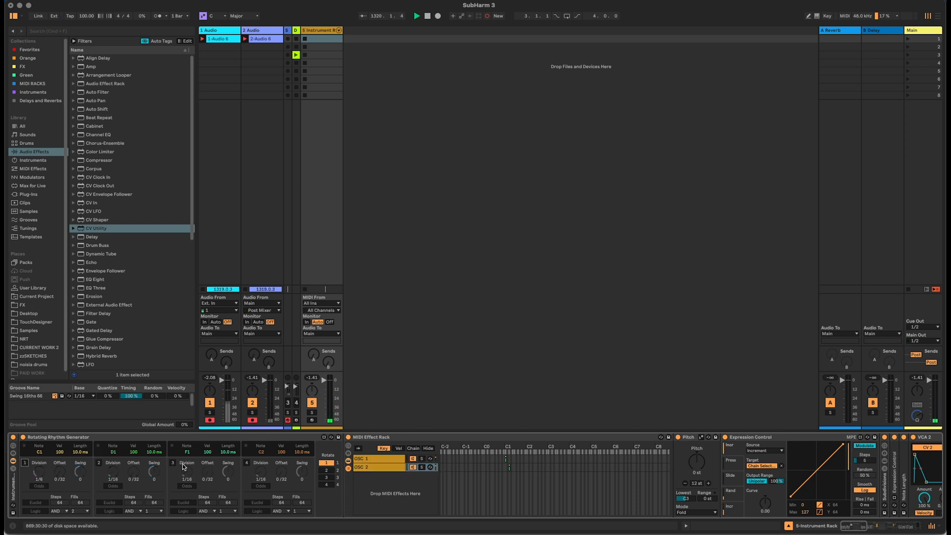
pyautogui.rightClick(386, 495)
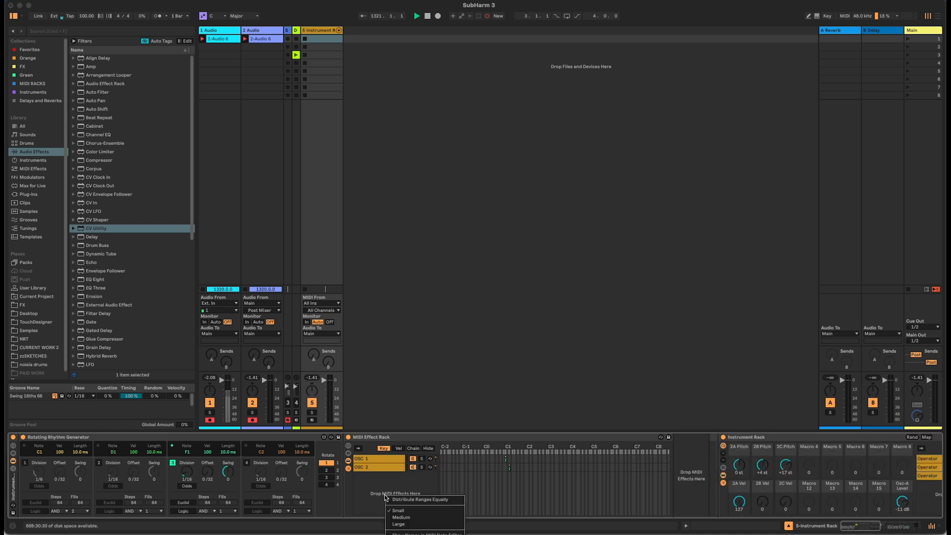
pyautogui.click(411, 534)
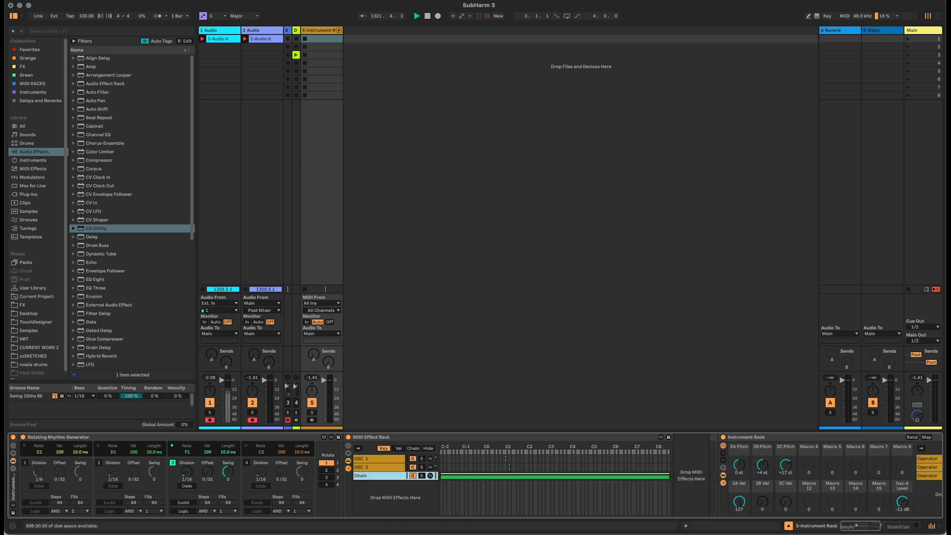
pyautogui.moveTo(441, 475); pyautogui.dragTo(516, 476)
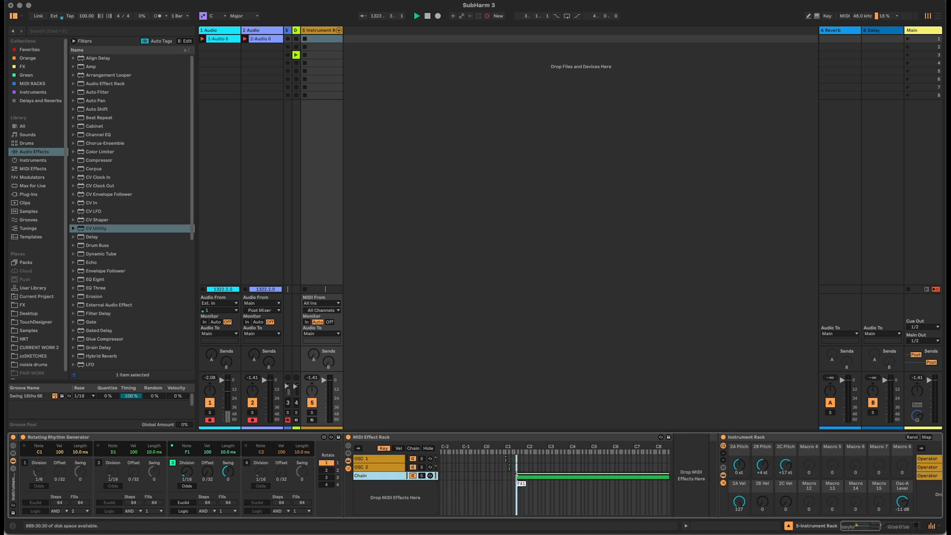
pyautogui.moveTo(669, 477)
pyautogui.mouseDown()
pyautogui.moveTo(522, 485)
pyautogui.moveTo(516, 496)
pyautogui.mouseUp()
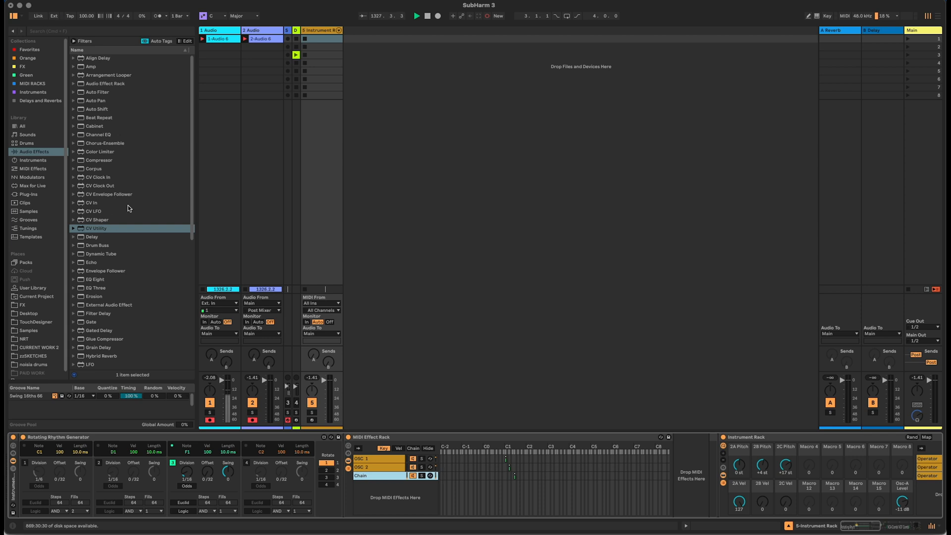
# - Add an Envelope MIDI followed by an Arpeggiator to the new third chain
pyautogui.scroll(-3, 128, 208)
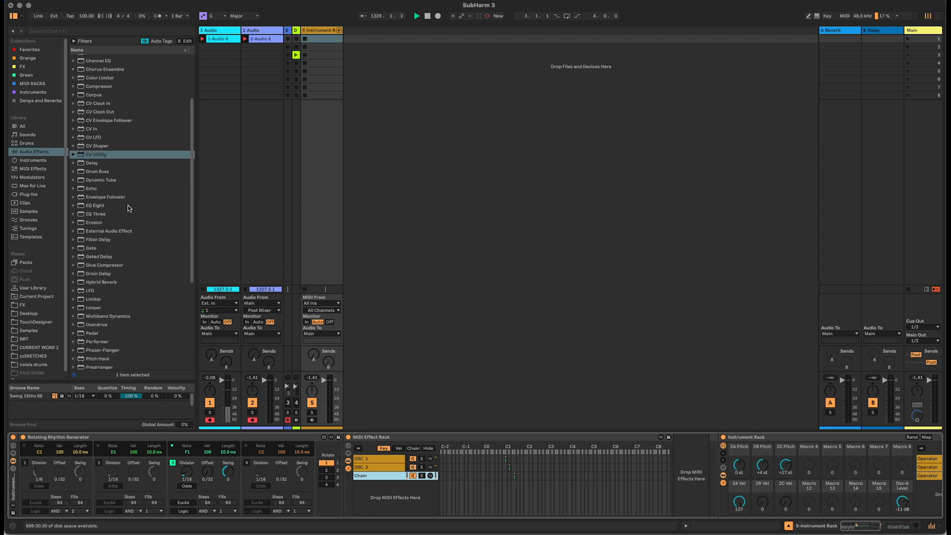
pyautogui.click(48, 168)
pyautogui.moveTo(101, 157); pyautogui.dragTo(681, 455)
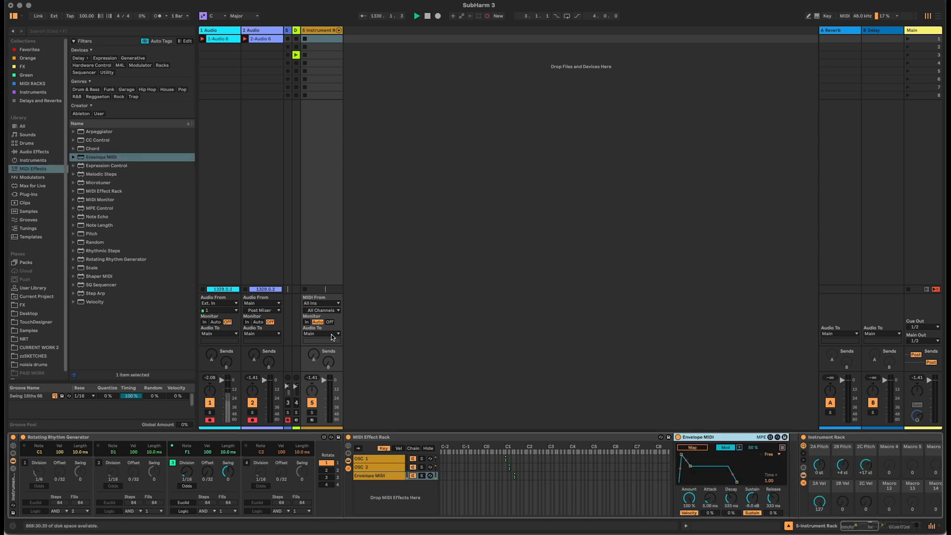
pyautogui.moveTo(106, 132)
pyautogui.mouseDown()
pyautogui.moveTo(610, 282)
pyautogui.moveTo(803, 432)
pyautogui.moveTo(788, 452)
pyautogui.mouseUp()
pyautogui.moveTo(102, 143)
pyautogui.mouseDown()
pyautogui.moveTo(758, 344)
pyautogui.moveTo(790, 444)
pyautogui.mouseUp()
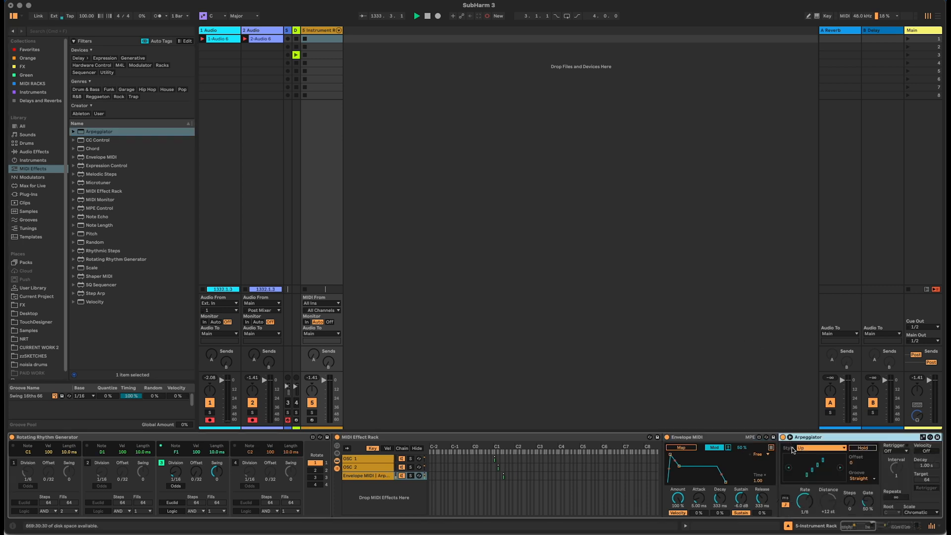
# - Switch the Arpeggiator's rate from synced note values to free milliseconds
pyautogui.click(858, 527)
pyautogui.moveTo(858, 526)
pyautogui.mouseDown()
pyautogui.moveTo(875, 530)
pyautogui.moveTo(843, 532)
pyautogui.mouseUp()
pyautogui.click(564, 497)
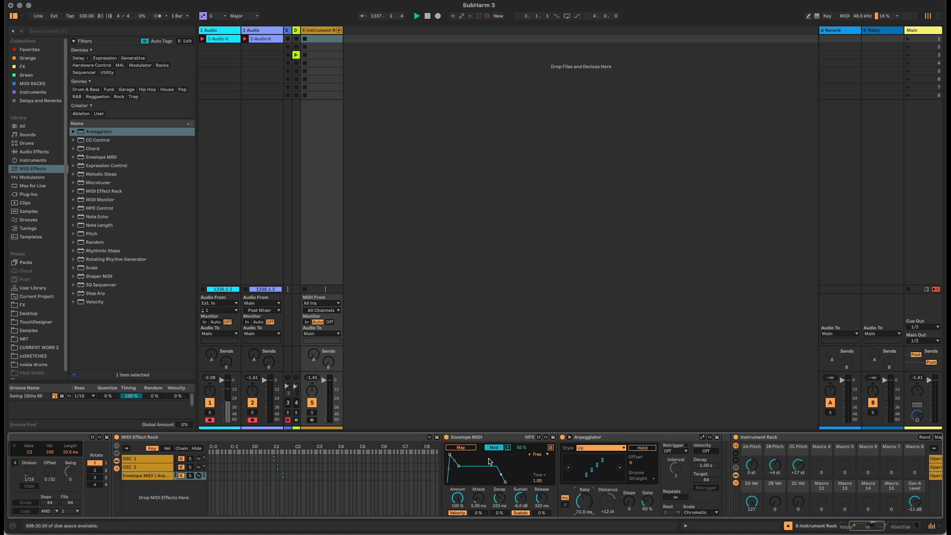
# - Give the Envelope MIDI a 2.44 s attack and -inf dB sustain, and map it with unipolar modulation to the Arpeggiator's free rate
pyautogui.moveTo(450, 455); pyautogui.dragTo(464, 482)
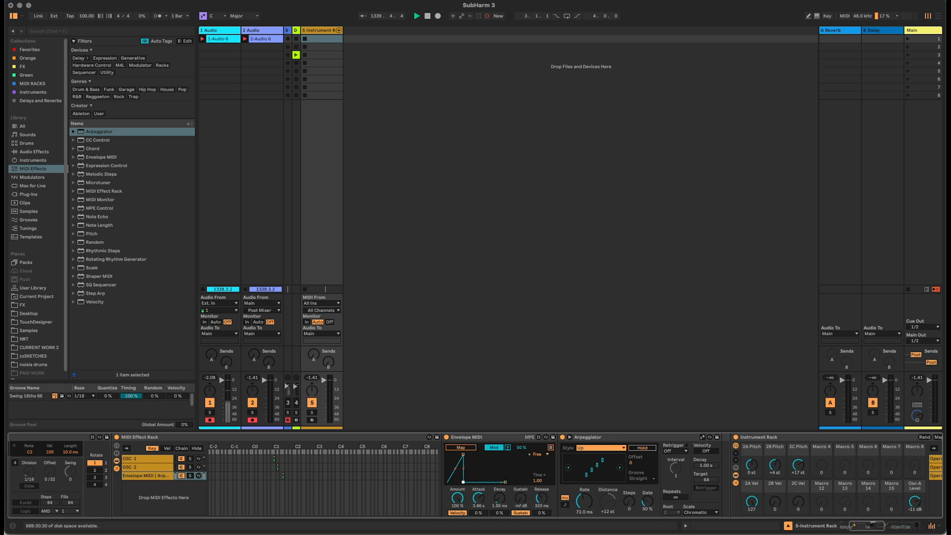
pyautogui.moveTo(478, 498); pyautogui.dragTo(478, 502)
pyautogui.click(466, 448)
pyautogui.click(589, 501)
pyautogui.click(509, 448)
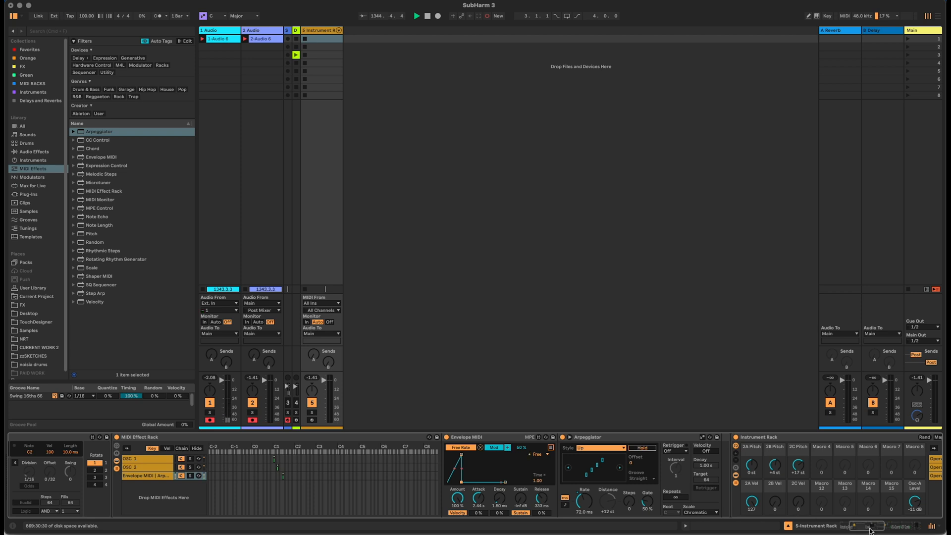
# - Insert another Envelope MIDI after the Arpeggiator and rename it Bouncer VCA
pyautogui.moveTo(870, 530); pyautogui.dragTo(862, 530)
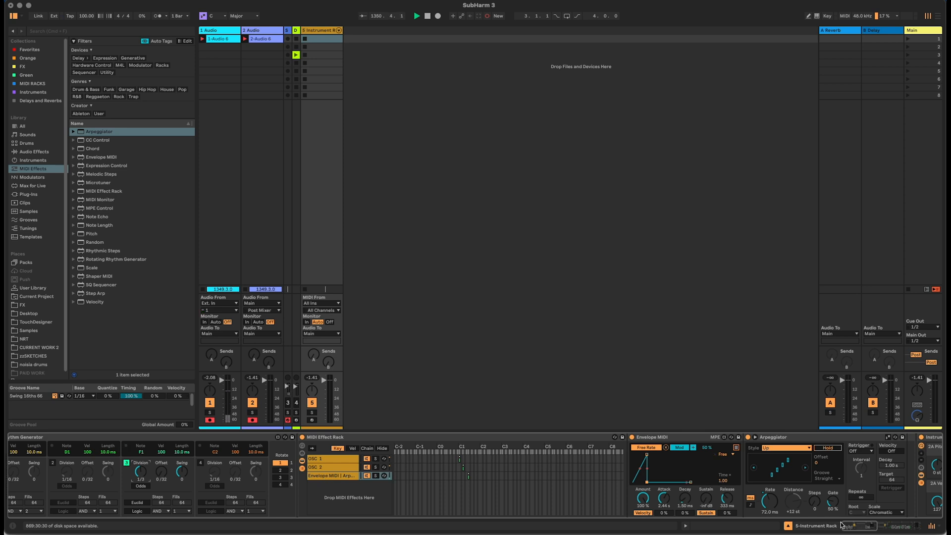
pyautogui.moveTo(861, 526); pyautogui.dragTo(878, 527)
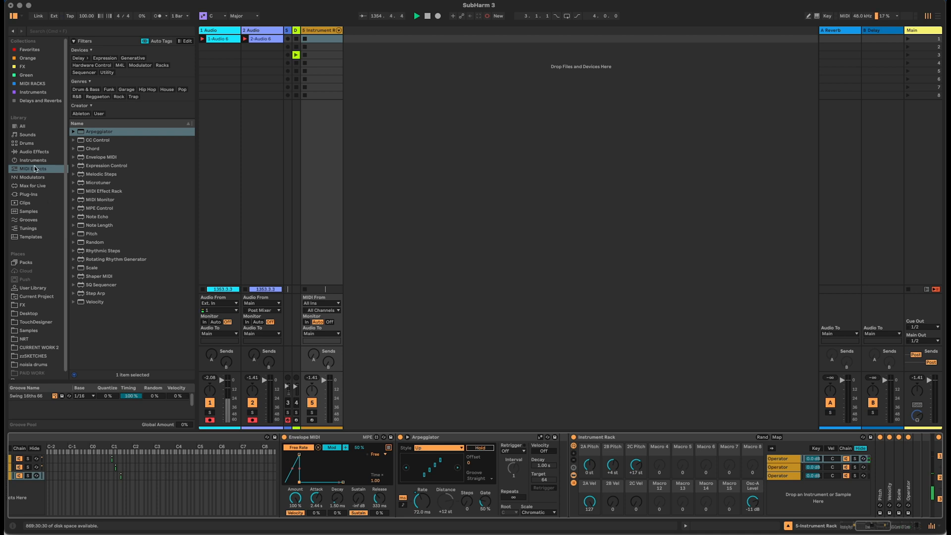
pyautogui.moveTo(101, 157); pyautogui.dragTo(562, 458)
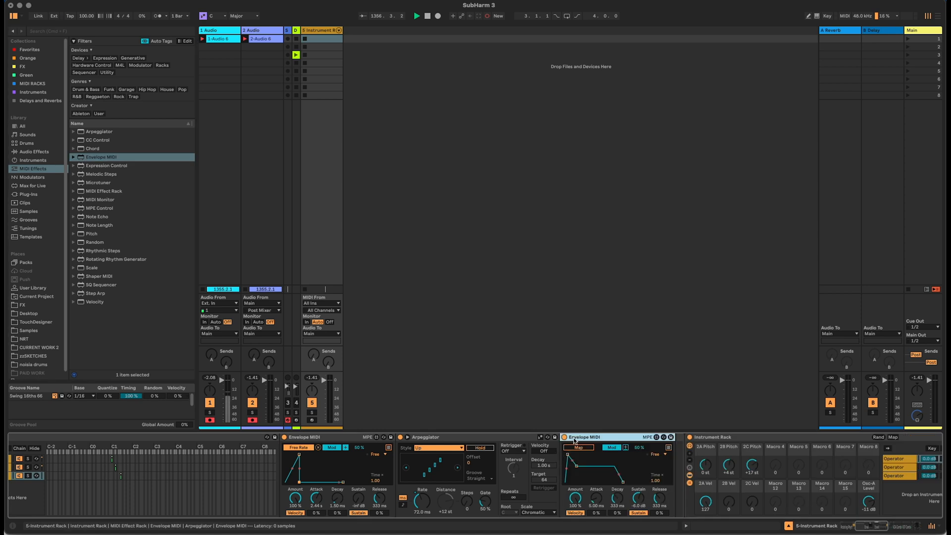
pyautogui.press('super+r')
pyautogui.write('Bouncer VCA')
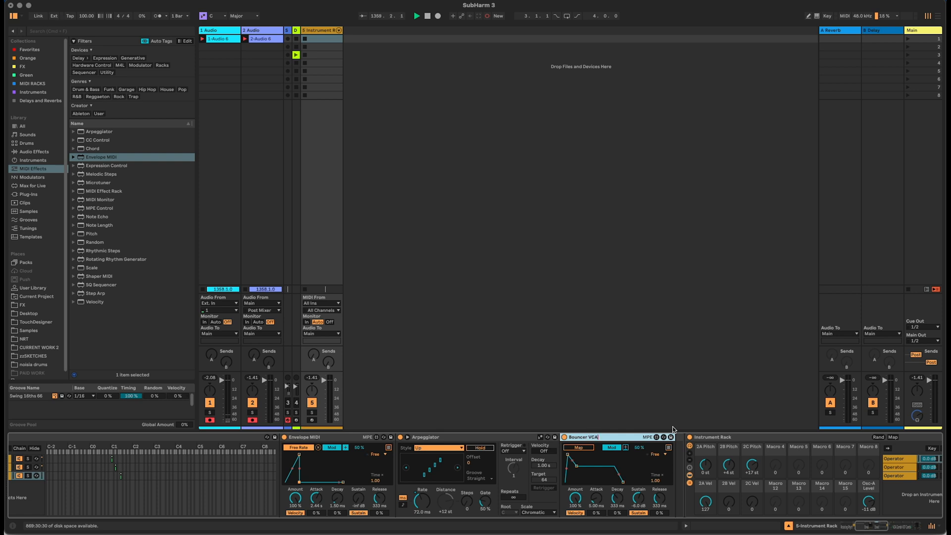
pyautogui.press('Return')
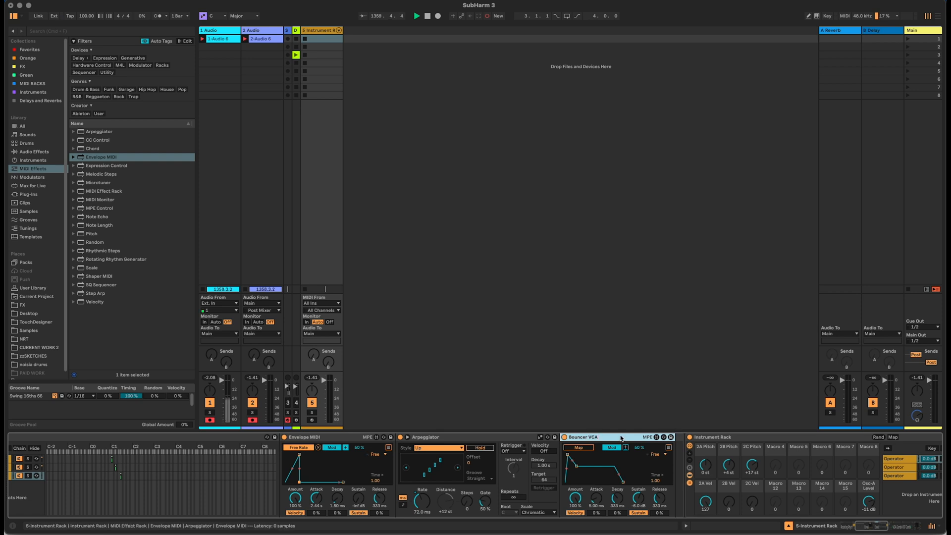
# - Set Bouncer VCA's sustain to -inf dB, duplicate it as Bouncer VCF and make both envelopes' modulation unipolar
pyautogui.moveTo(639, 498); pyautogui.dragTo(638, 525)
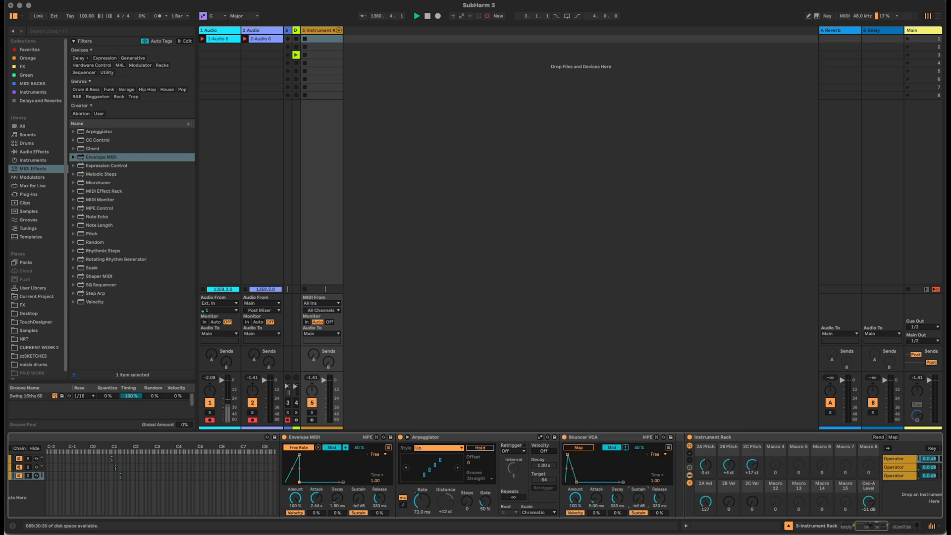
pyautogui.click(616, 437)
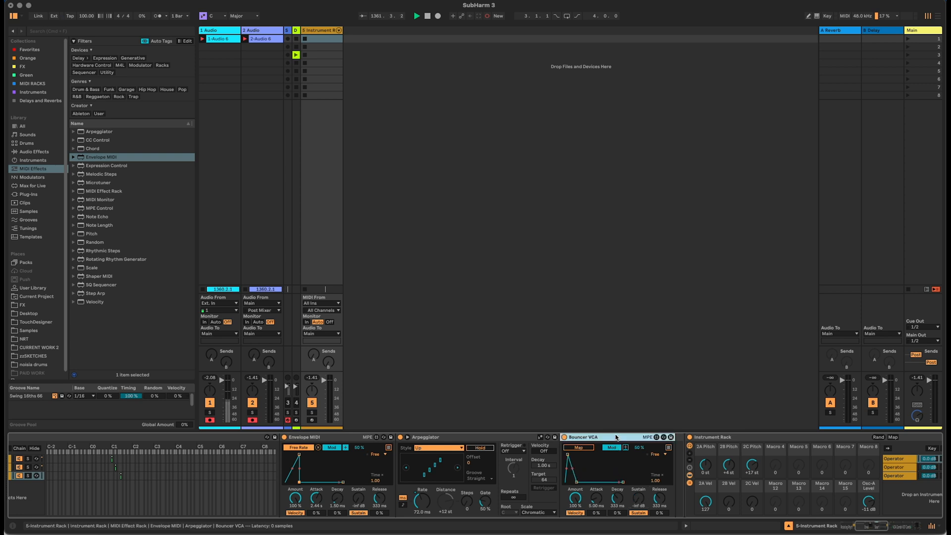
pyautogui.press('super+d')
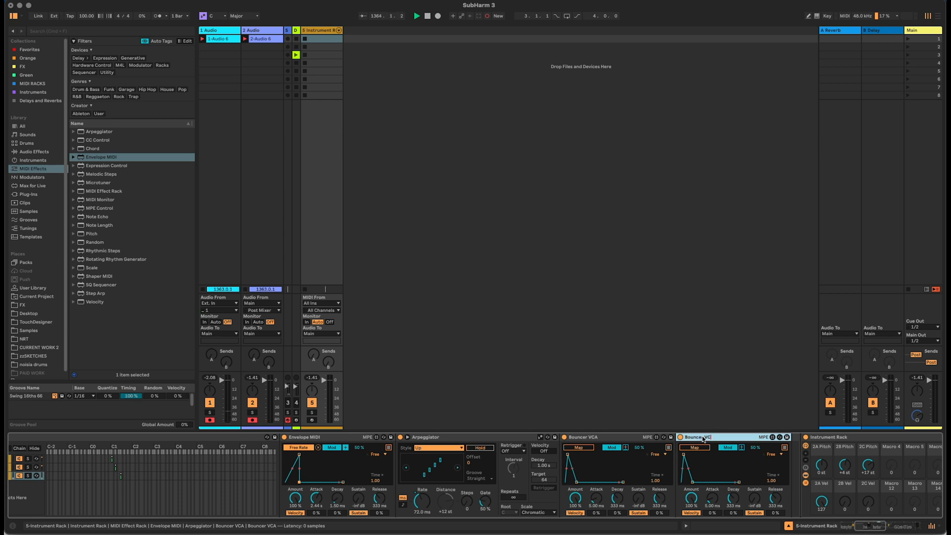
pyautogui.click(627, 447)
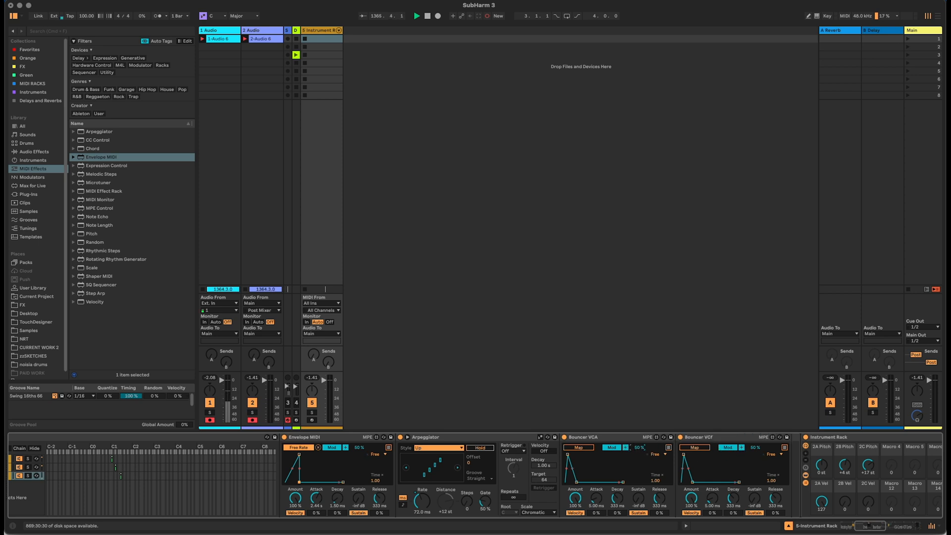
# - Map Bouncer VCA and Bouncer VCF to the third values of VCA Combine and VCF Combine, each with 100 % modulation
pyautogui.moveTo(862, 532); pyautogui.dragTo(885, 530)
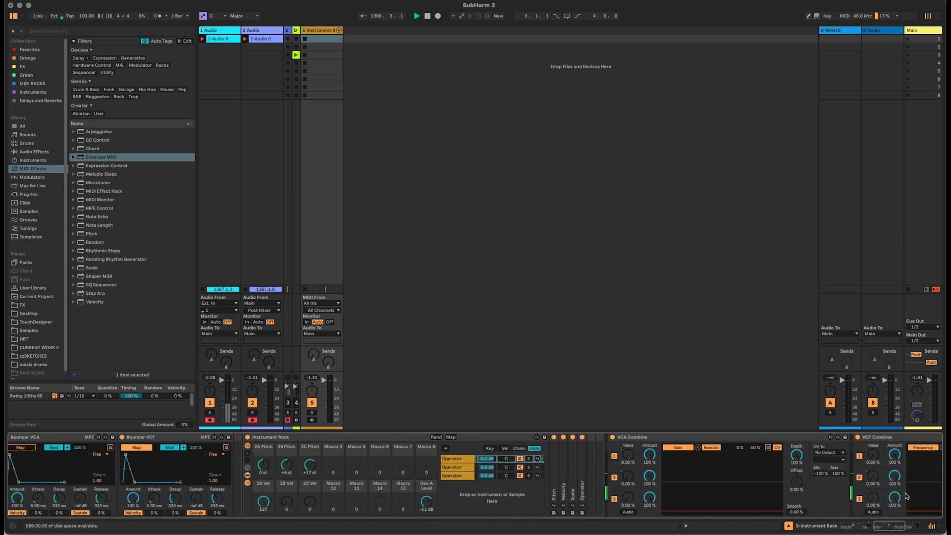
pyautogui.moveTo(898, 529); pyautogui.dragTo(892, 529)
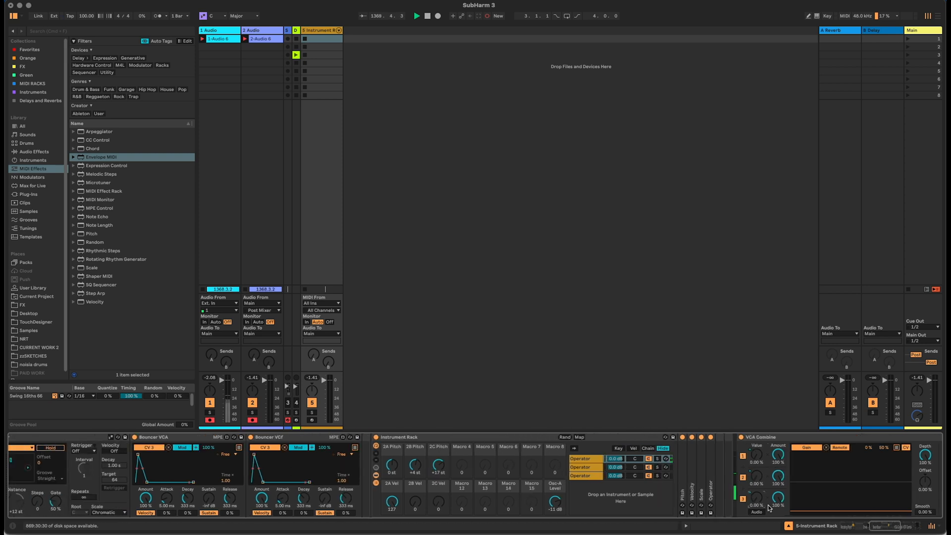
# - Insert a Note Length device before the Envelope MIDI at the start of the third chain
pyautogui.moveTo(888, 528); pyautogui.dragTo(861, 531)
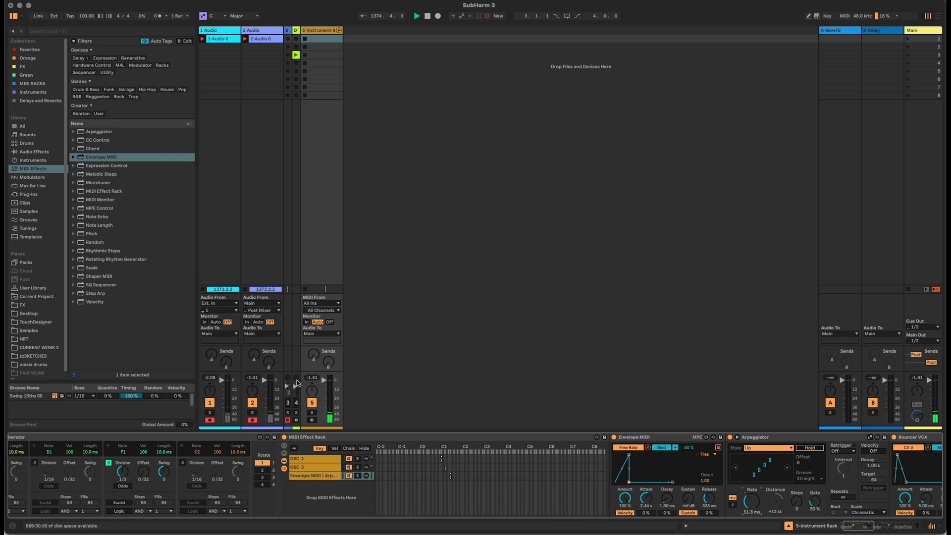
pyautogui.moveTo(87, 227)
pyautogui.mouseDown()
pyautogui.moveTo(565, 346)
pyautogui.moveTo(619, 458)
pyautogui.mouseUp()
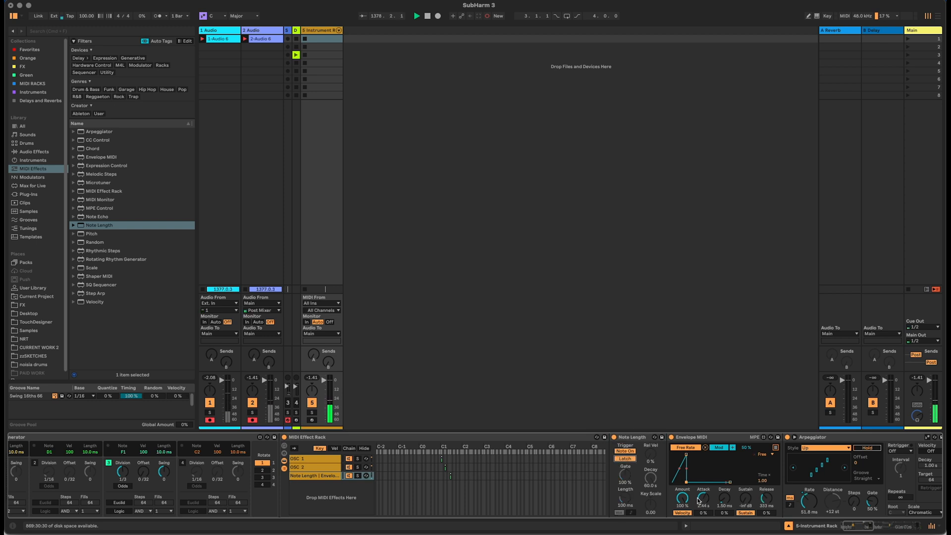
# - Switch off Note Length's Latch, raise its length to 775 ms and set the Arpeggiator rate to 69.4 ms
pyautogui.moveTo(804, 505); pyautogui.dragTo(804, 501)
pyautogui.click(625, 459)
pyautogui.moveTo(625, 499); pyautogui.dragTo(625, 492)
pyautogui.moveTo(808, 499); pyautogui.dragTo(808, 506)
# - Set the third rhythm generator's division to 1 and lengthen Note Length to 1.44 s
pyautogui.moveTo(125, 473); pyautogui.dragTo(126, 468)
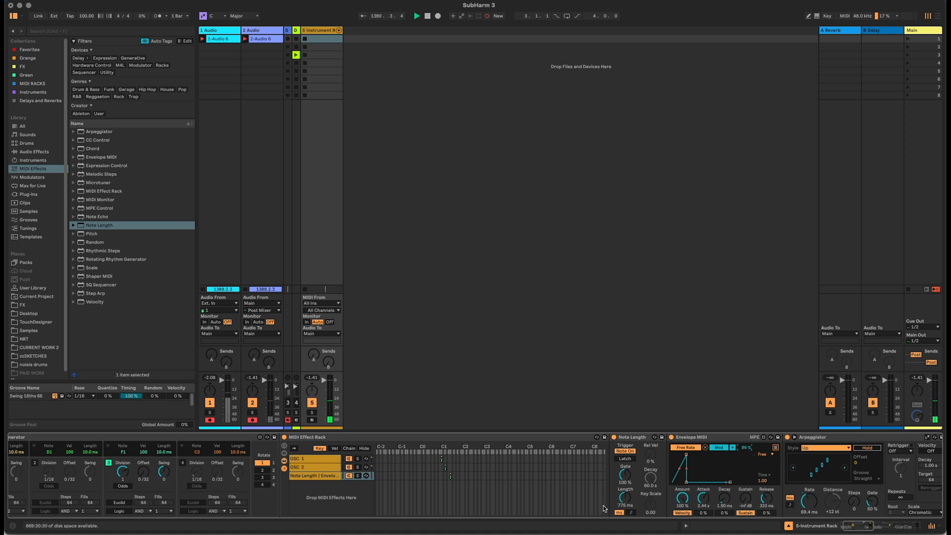
pyautogui.moveTo(625, 499); pyautogui.dragTo(626, 475)
pyautogui.moveTo(865, 529); pyautogui.dragTo(862, 528)
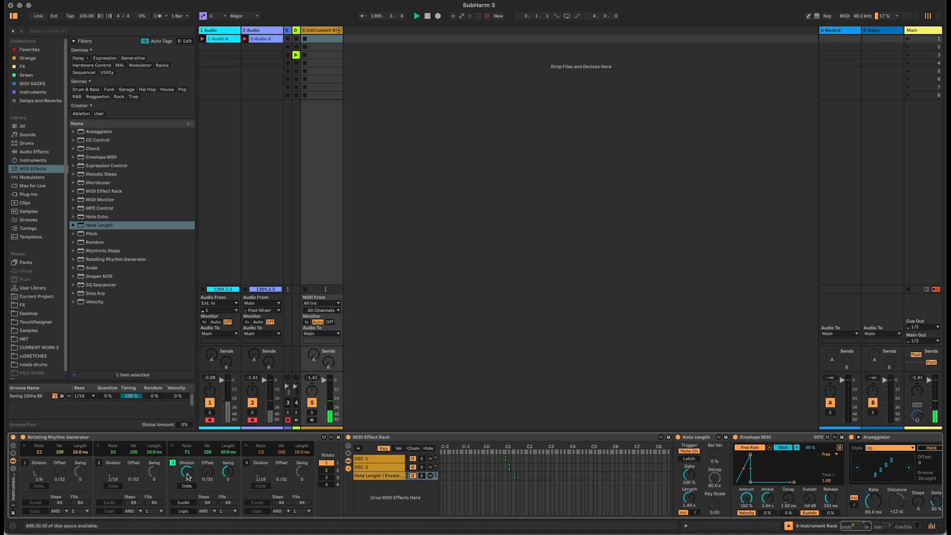
# - Insert a Velocity device before Note Length in the third chain and group it into its own MIDI Effect Rack
pyautogui.click(706, 438)
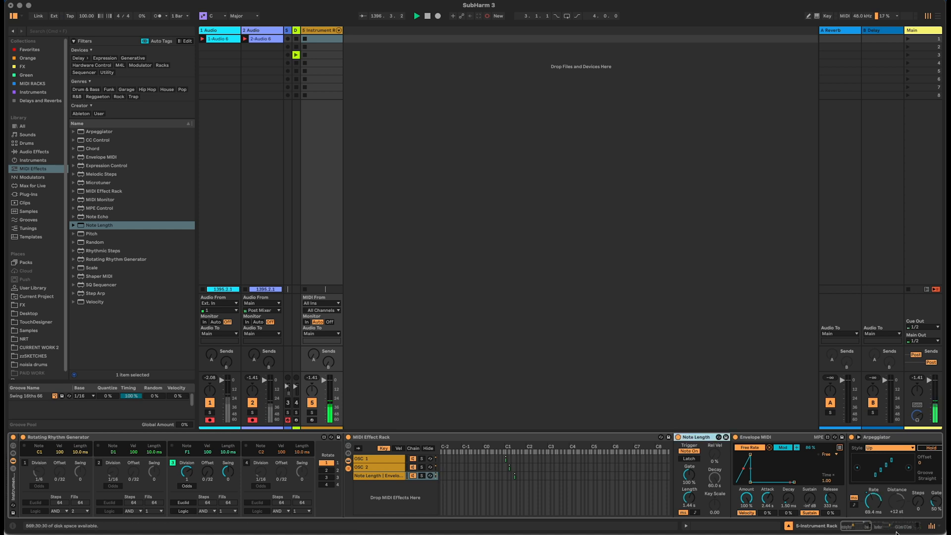
pyautogui.moveTo(847, 526); pyautogui.dragTo(853, 526)
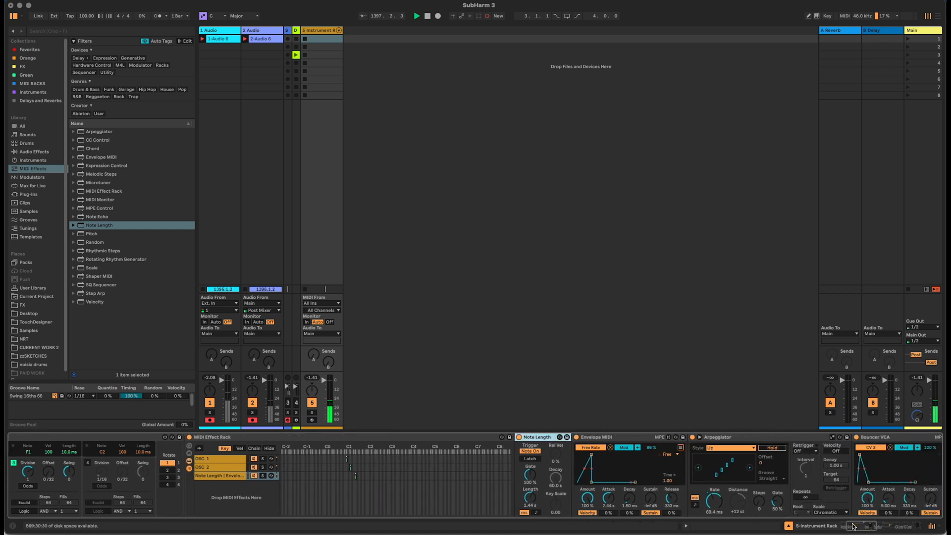
pyautogui.moveTo(93, 302); pyautogui.dragTo(516, 449)
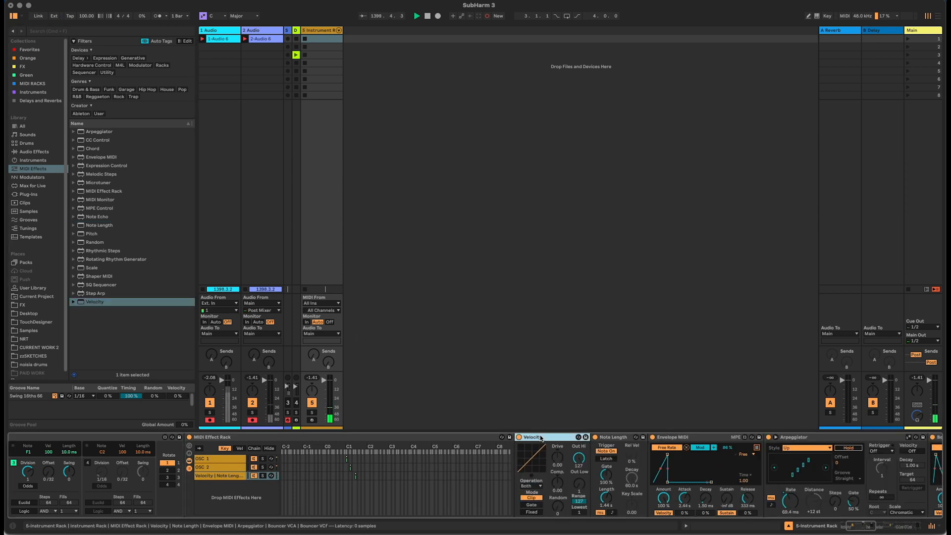
pyautogui.press('super+g')
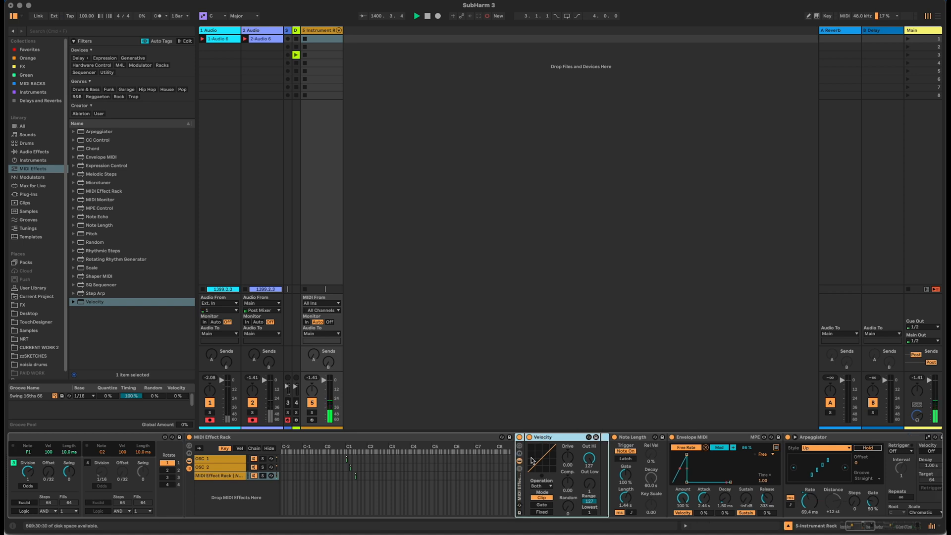
# - Create an empty chain in the Velocity rack and duplicate it twice so three empty chains follow the Velocity chain
pyautogui.rightClick(555, 484)
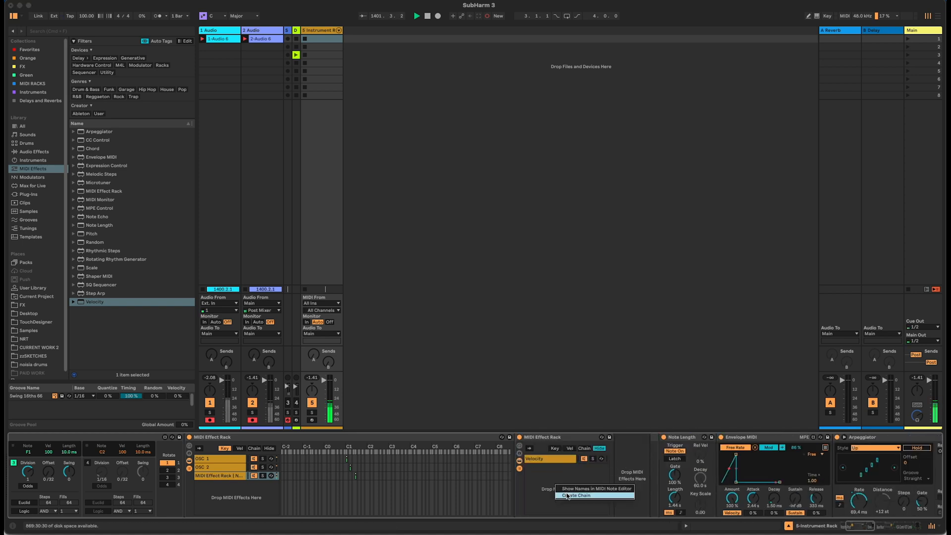
pyautogui.click(569, 494)
pyautogui.click(539, 461)
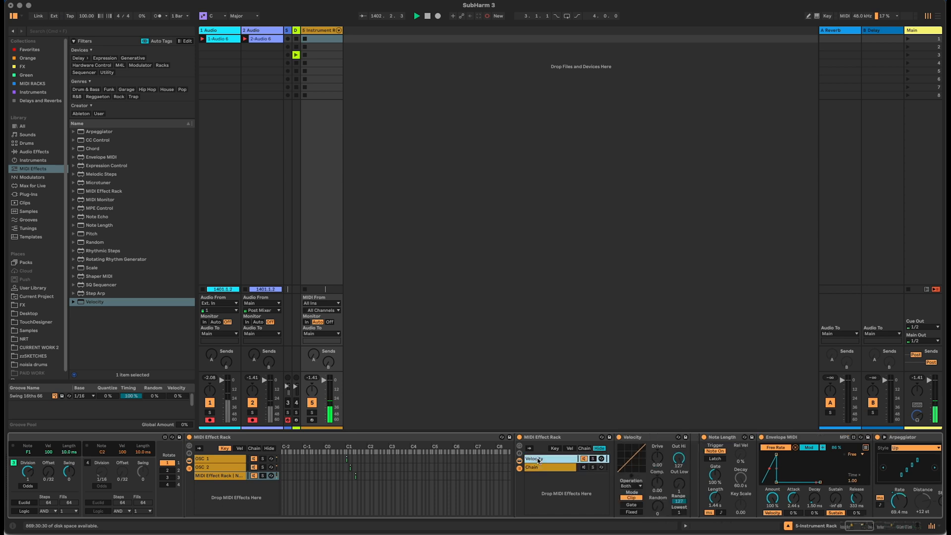
pyautogui.click(541, 468)
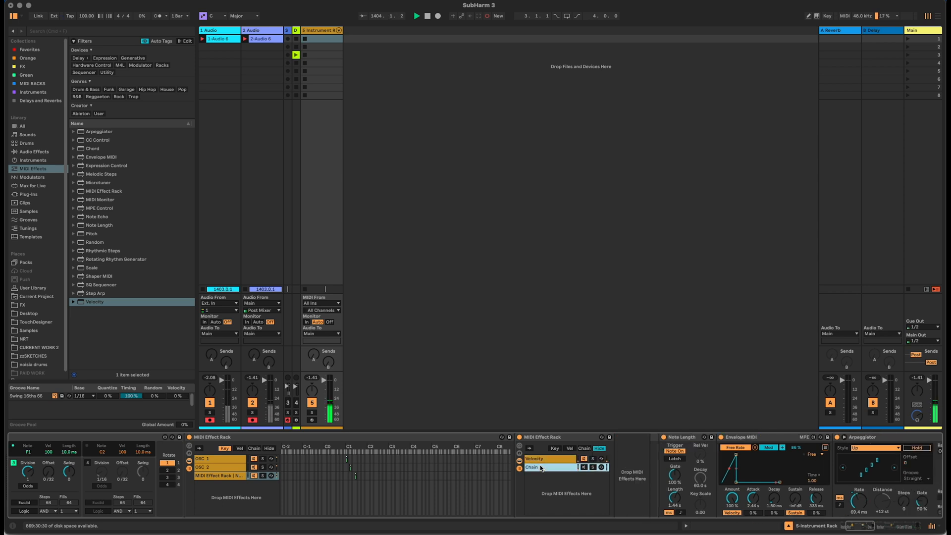
pyautogui.press('super+d')
pyautogui.press('super+d')
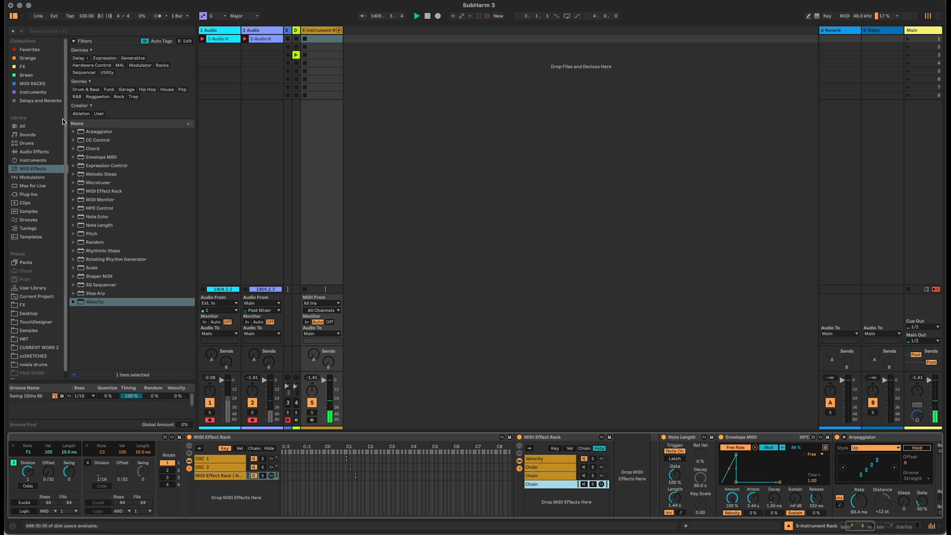
# - Insert an Expression Control before the Velocity rack and set its first source to Increment
pyautogui.click(106, 166)
pyautogui.moveTo(107, 166); pyautogui.dragTo(517, 442)
pyautogui.click(558, 450)
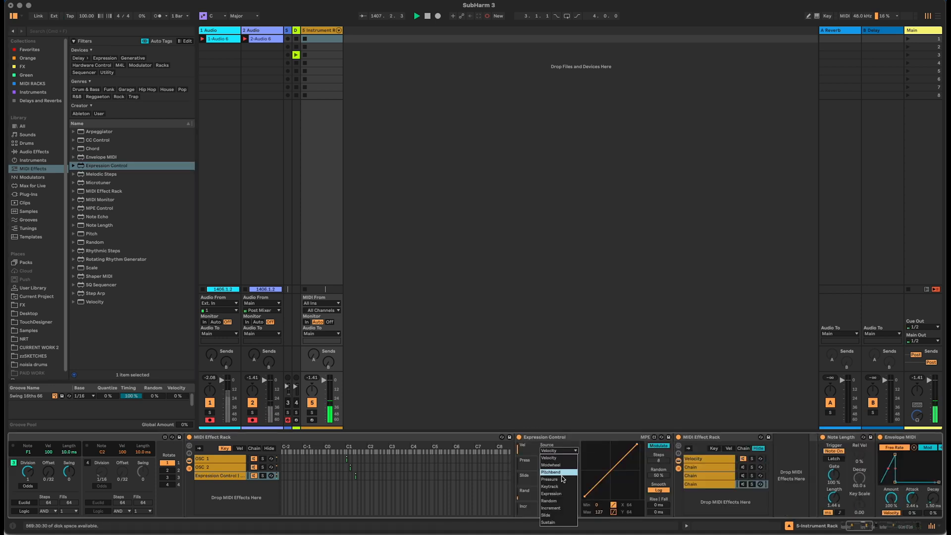
pyautogui.click(560, 509)
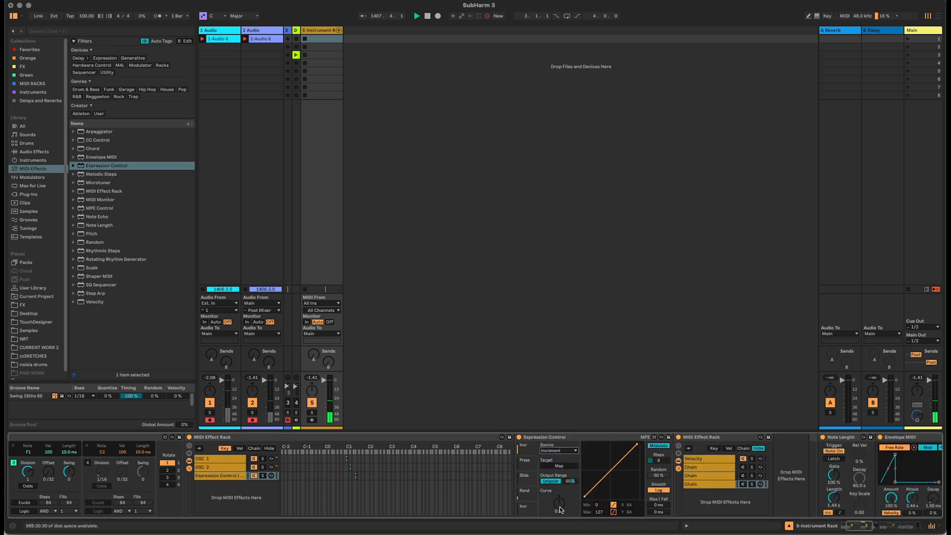
# - Show the Velocity rack's chain selector zones and shift the three empty chains to positions 1, 2 and 3
pyautogui.click(743, 448)
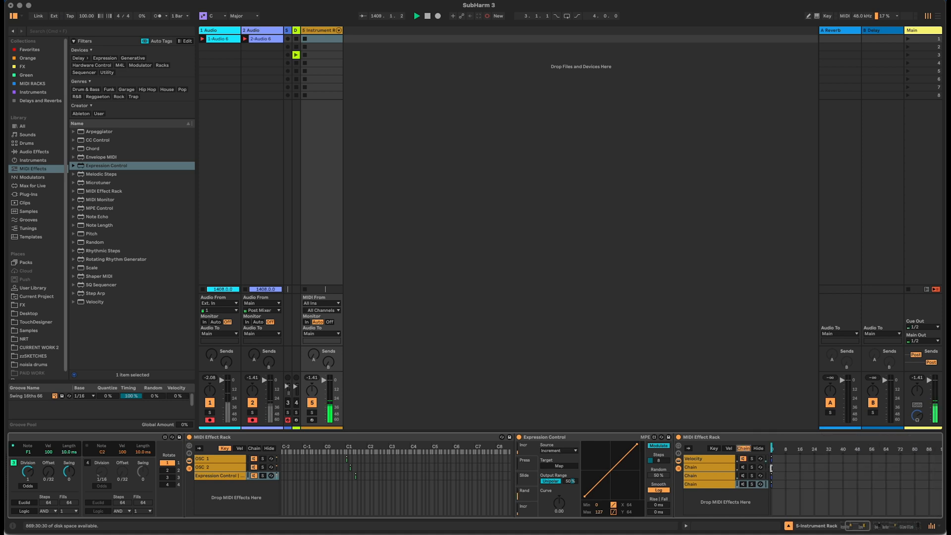
pyautogui.click(772, 468)
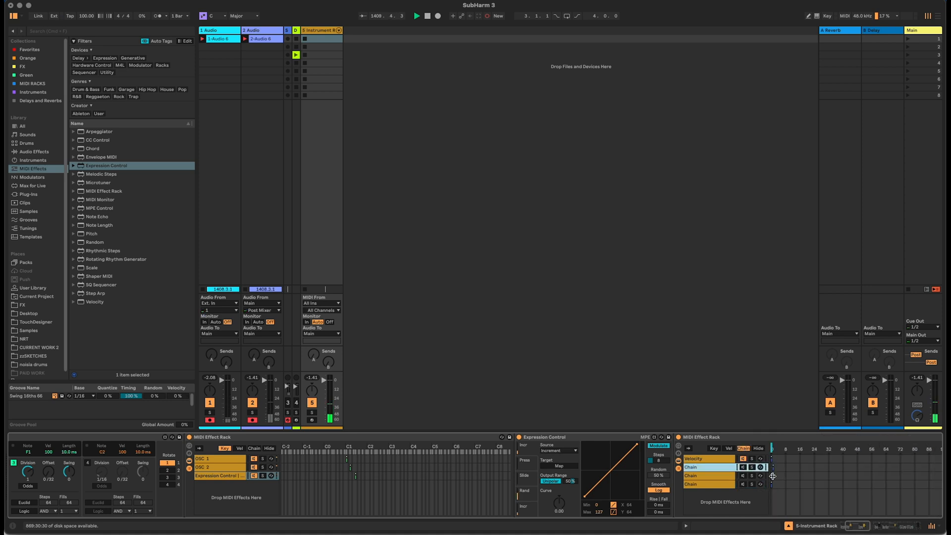
pyautogui.click(772, 477)
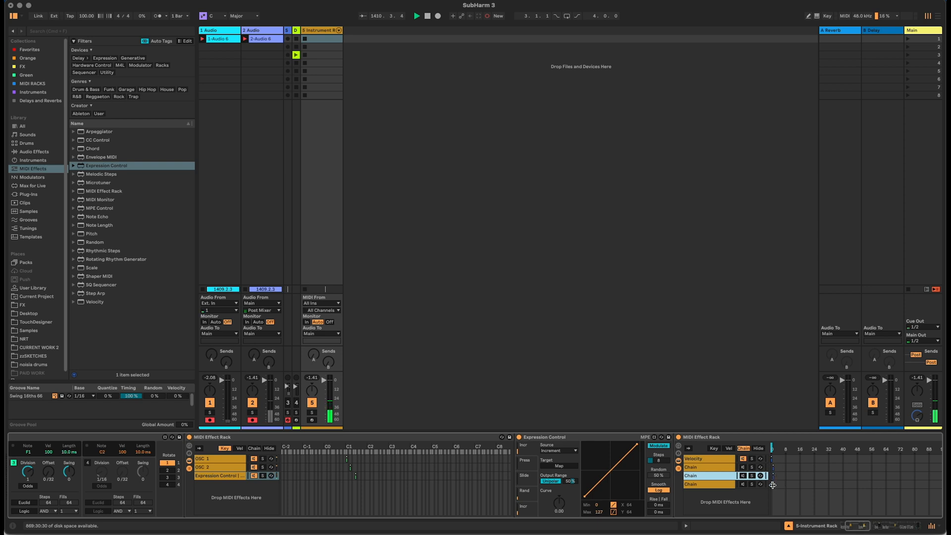
pyautogui.click(773, 483)
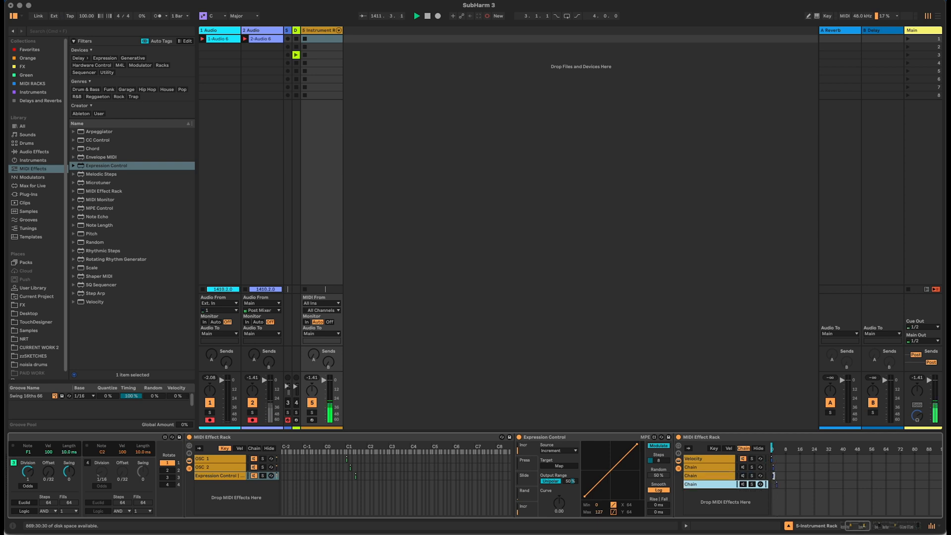
pyautogui.click(773, 476)
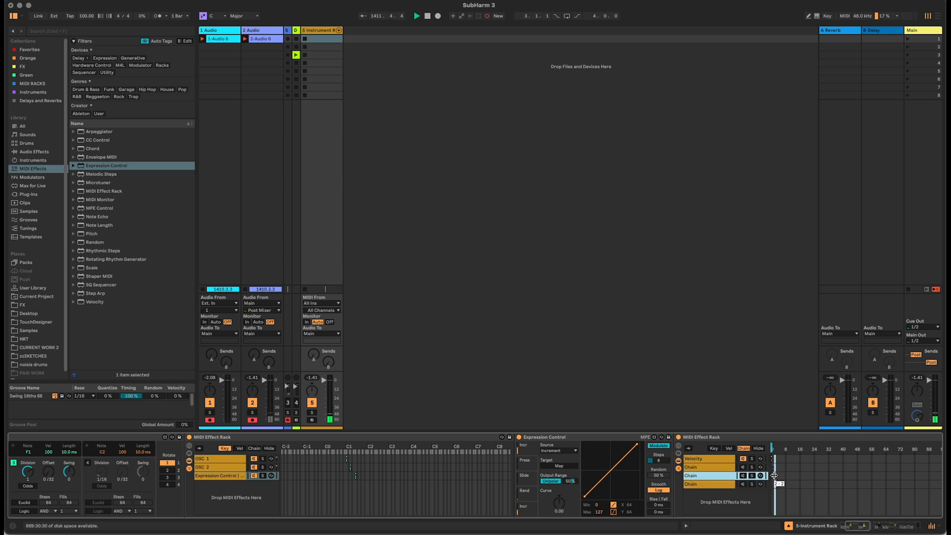
# - Map the Velocity rack's chain selector to the first macro and limit the mapping's maximum to 3
pyautogui.rightClick(774, 447)
pyautogui.click(816, 322)
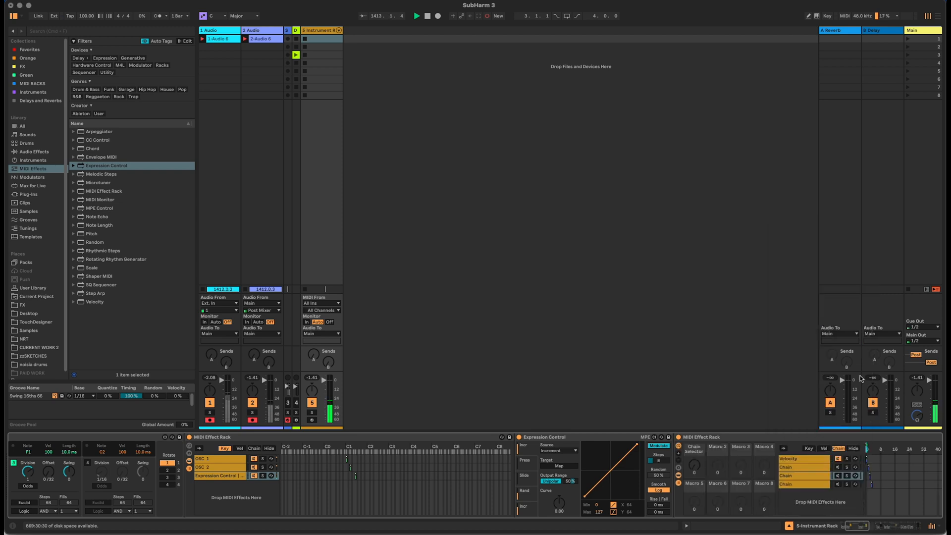
pyautogui.hscroll(5, 904, 449)
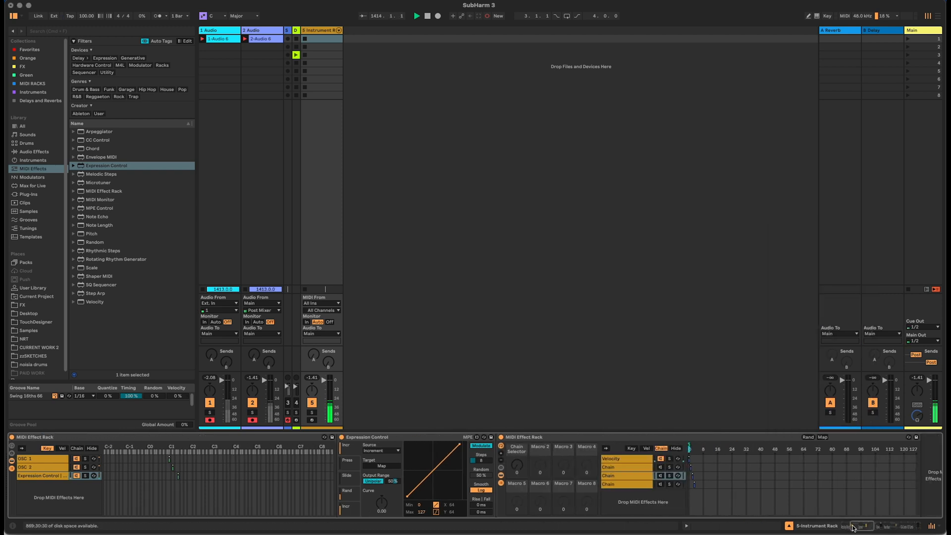
pyautogui.click(819, 436)
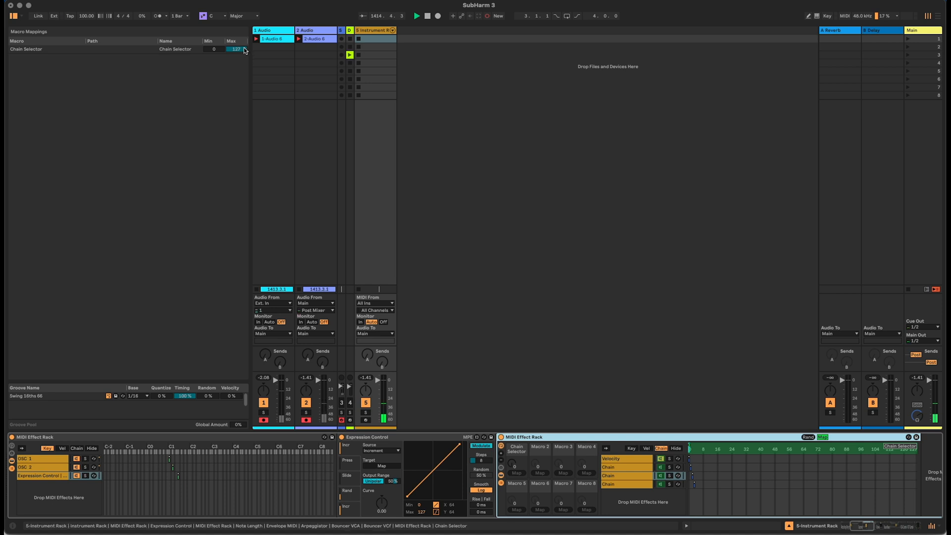
pyautogui.write('3')
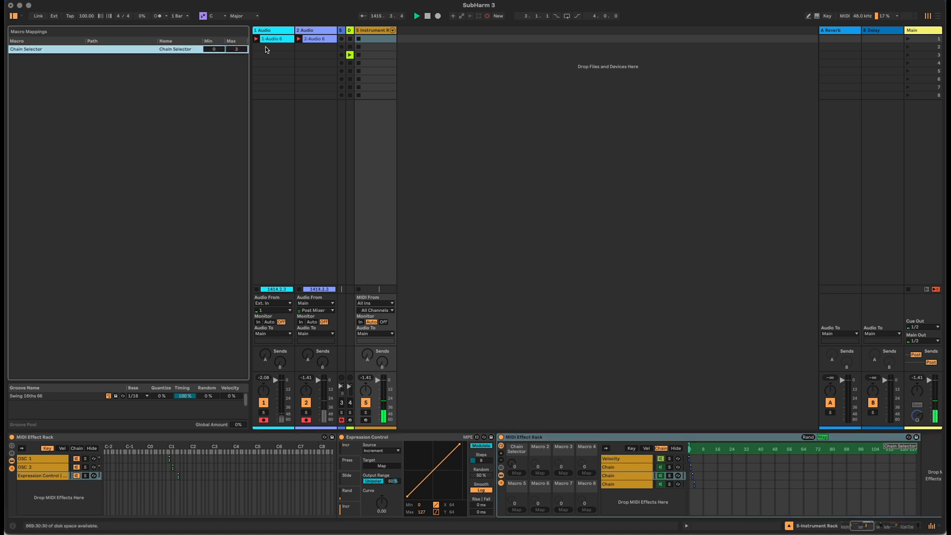
pyautogui.rightClick(516, 466)
pyautogui.press('Escape')
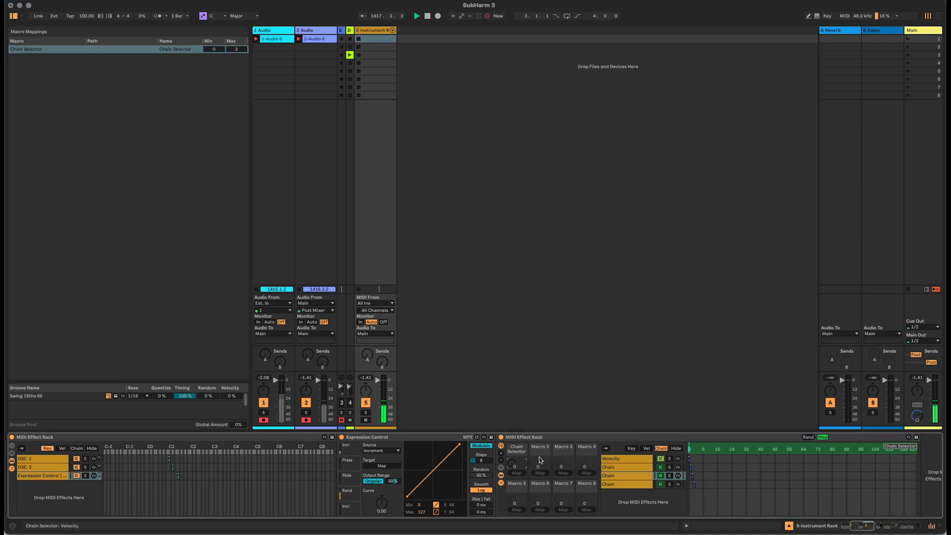
pyautogui.click(822, 437)
# - Set Expression Control's increment to 4 steps with a 100 % output range and map it to the Chain Selector macro
pyautogui.moveTo(485, 461); pyautogui.dragTo(485, 470)
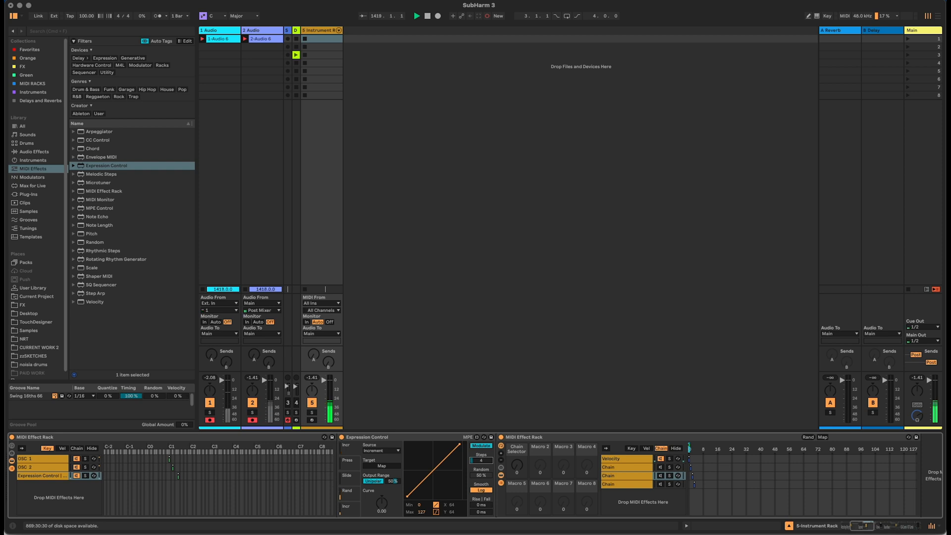
pyautogui.moveTo(391, 481); pyautogui.dragTo(391, 466)
pyautogui.click(516, 461)
# - Turn on the first and second generators of Rotating Rhythm Generator, and fold the Expression Control device
pyautogui.moveTo(856, 527); pyautogui.dragTo(848, 526)
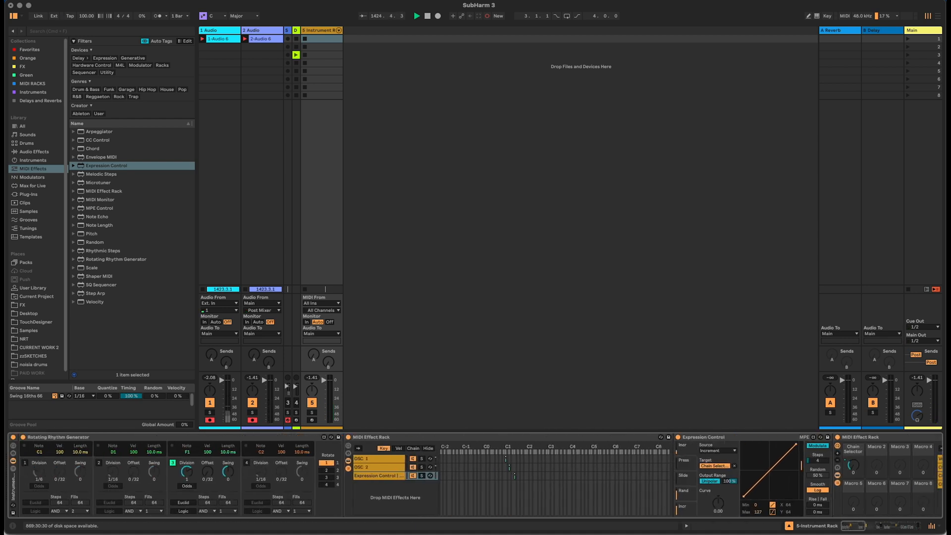
pyautogui.click(98, 462)
pyautogui.click(25, 463)
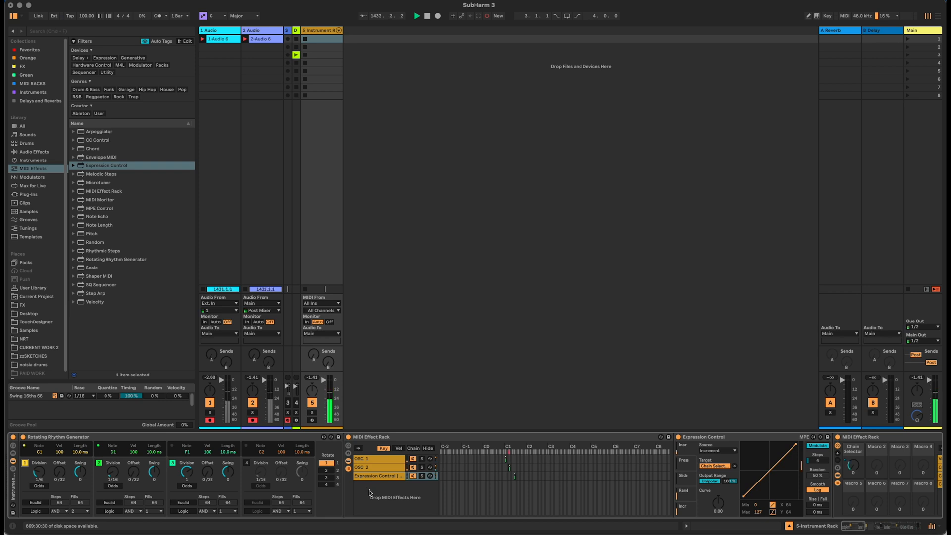
pyautogui.doubleClick(701, 439)
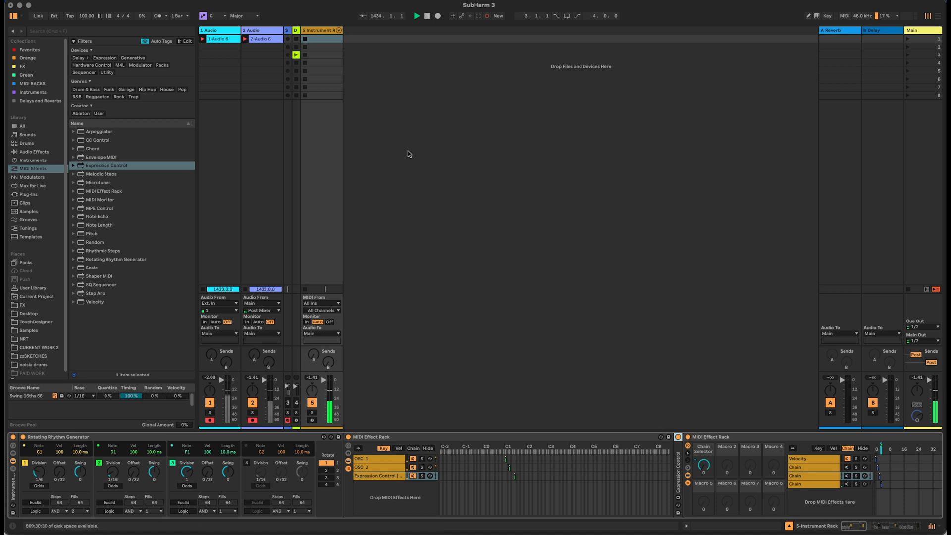
# - Open and widen the SubHarm track, then mute the Instrument Rack track and activate SubHarm instead
pyautogui.click(293, 29)
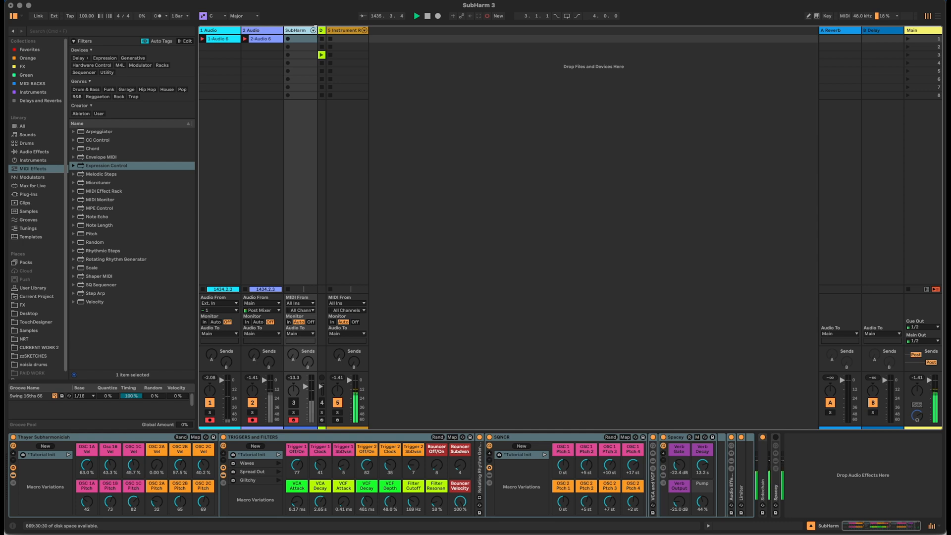
pyautogui.moveTo(317, 30); pyautogui.dragTo(325, 30)
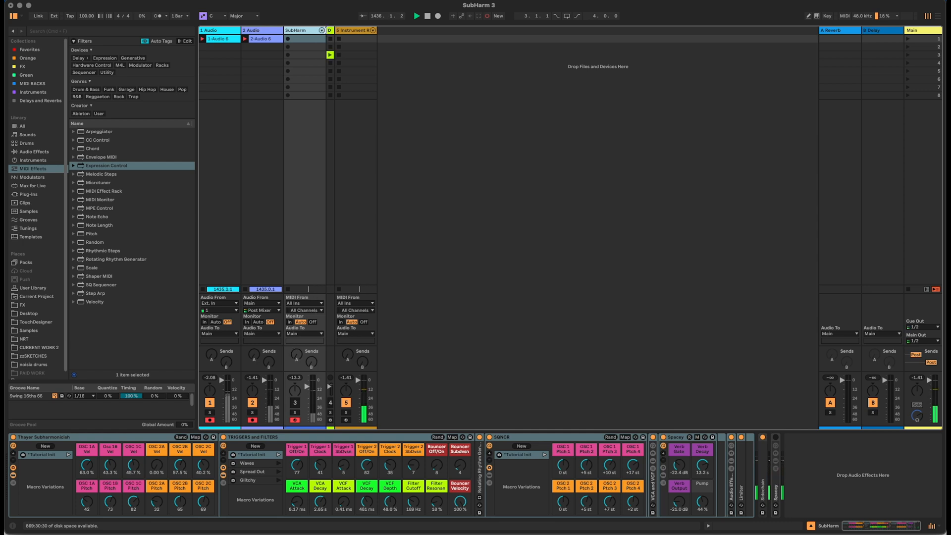
pyautogui.click(346, 404)
pyautogui.click(296, 402)
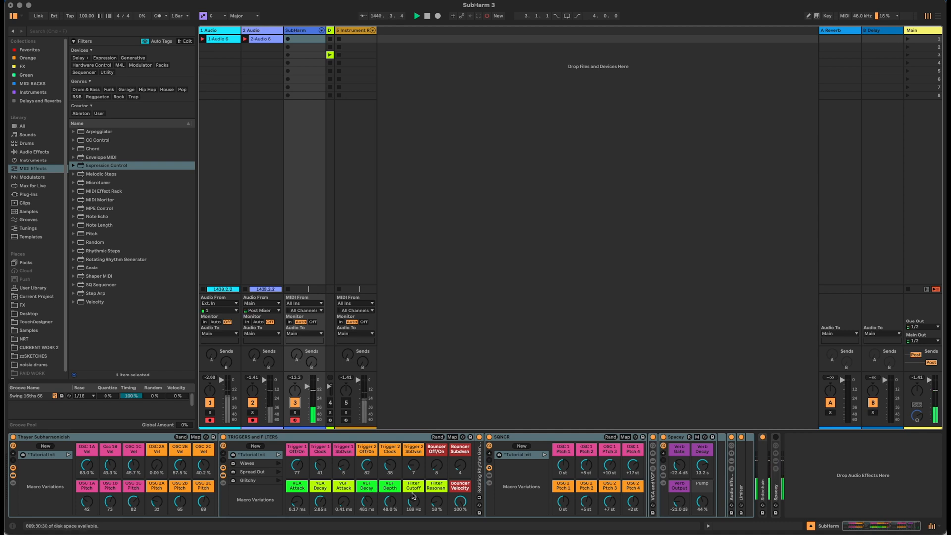
# - Raise SubHarm's filter resonance macro to 32 % and set Trigger 1 Off/On to 78
pyautogui.moveTo(440, 499); pyautogui.dragTo(440, 449)
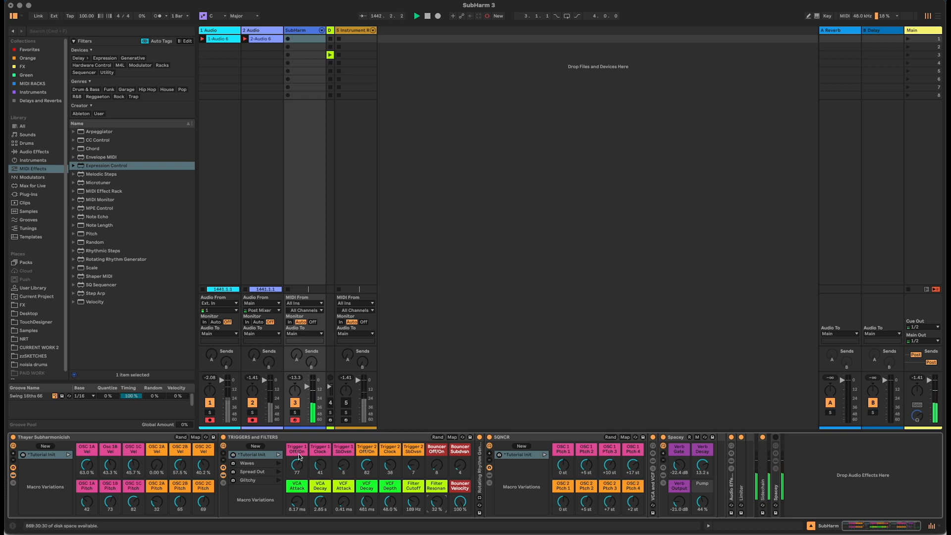
pyautogui.moveTo(296, 455); pyautogui.dragTo(296, 474)
# - Enable the folded Spacey audio effect rack and unfold it to inspect its EQ Eight, Vocoder and Spectral Blur chain
pyautogui.click(681, 485)
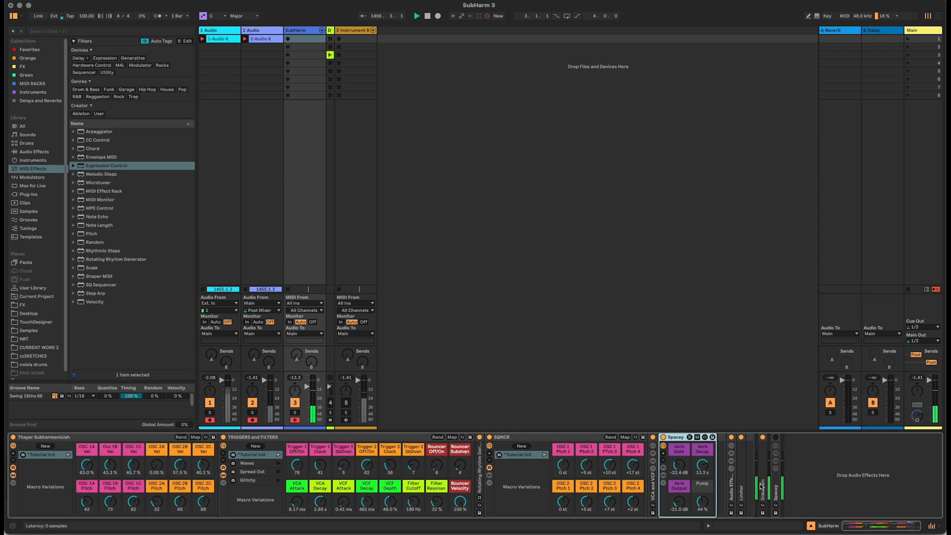
pyautogui.click(781, 437)
pyautogui.click(776, 468)
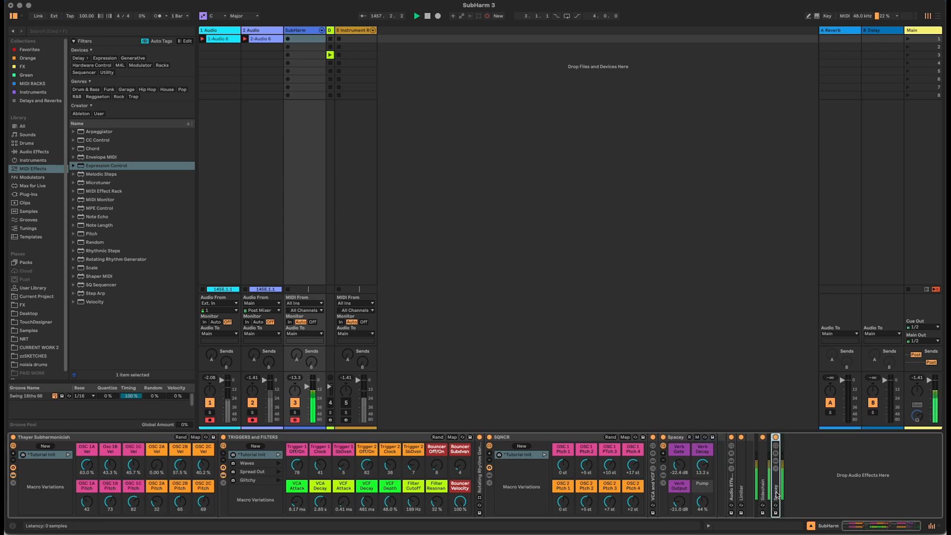
pyautogui.click(803, 468)
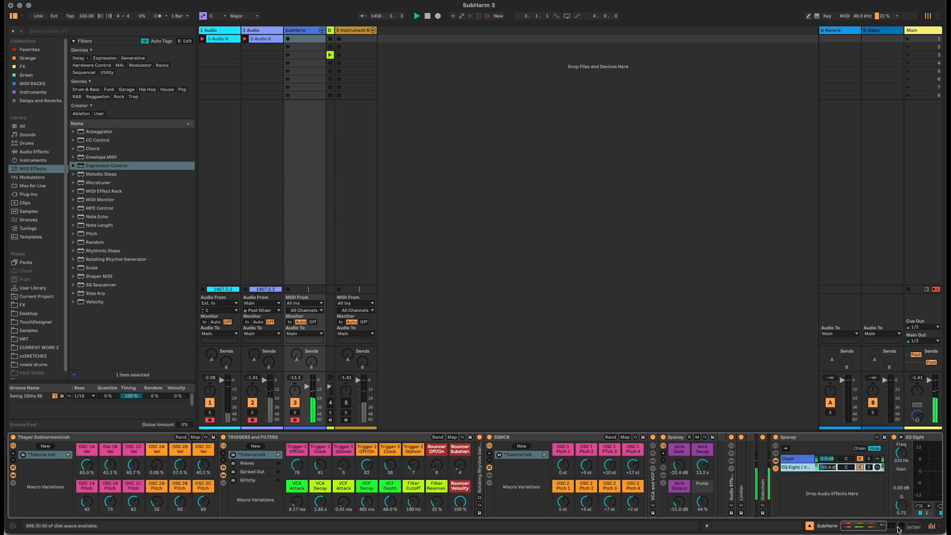
pyautogui.click(898, 526)
pyautogui.moveTo(897, 526); pyautogui.dragTo(904, 526)
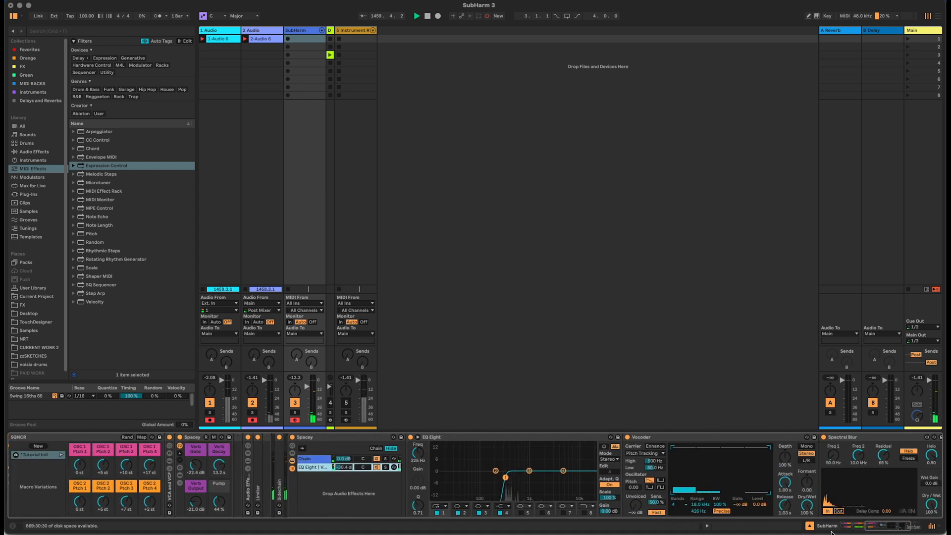
pyautogui.moveTo(890, 529); pyautogui.dragTo(901, 529)
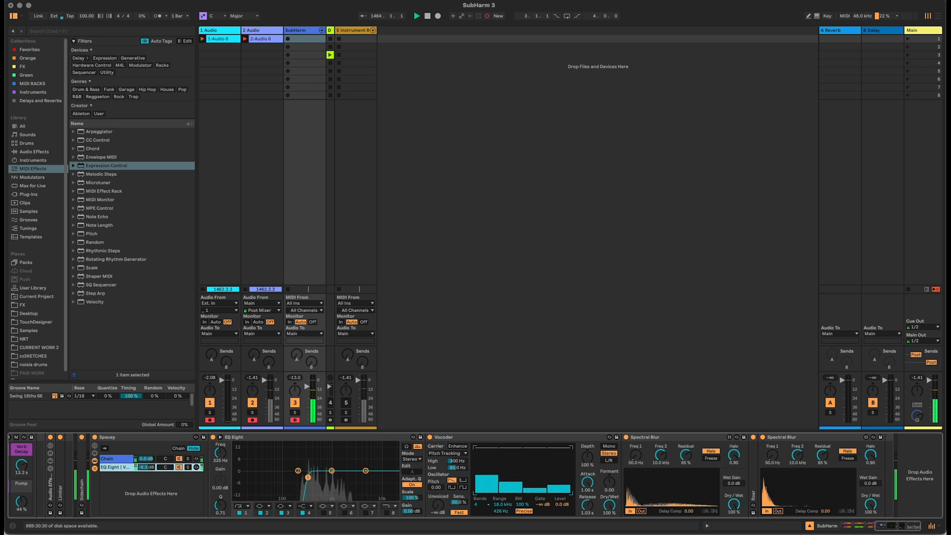
# - Activate track 4 and lower the EQ Eight chain's volume in the Spacey rack to -14.3 dB
pyautogui.moveTo(910, 527); pyautogui.dragTo(876, 530)
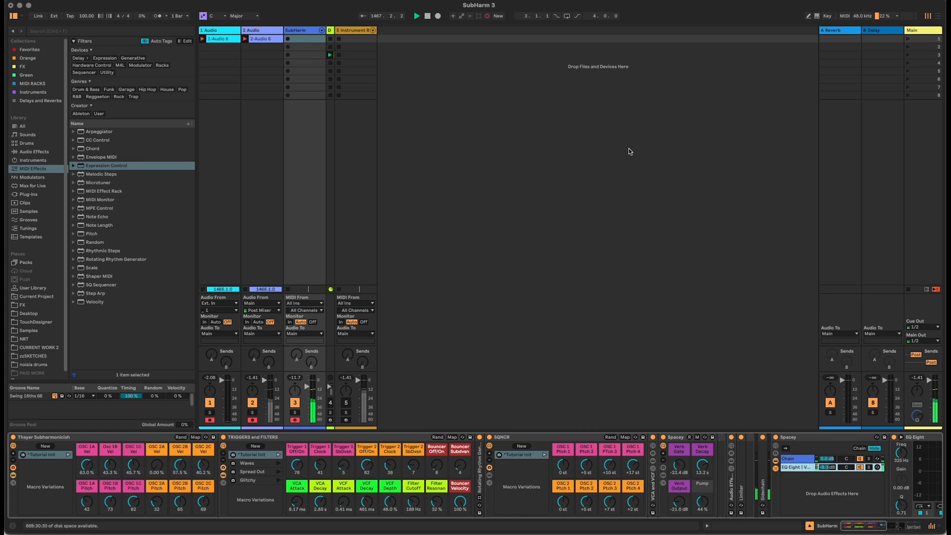
pyautogui.click(331, 403)
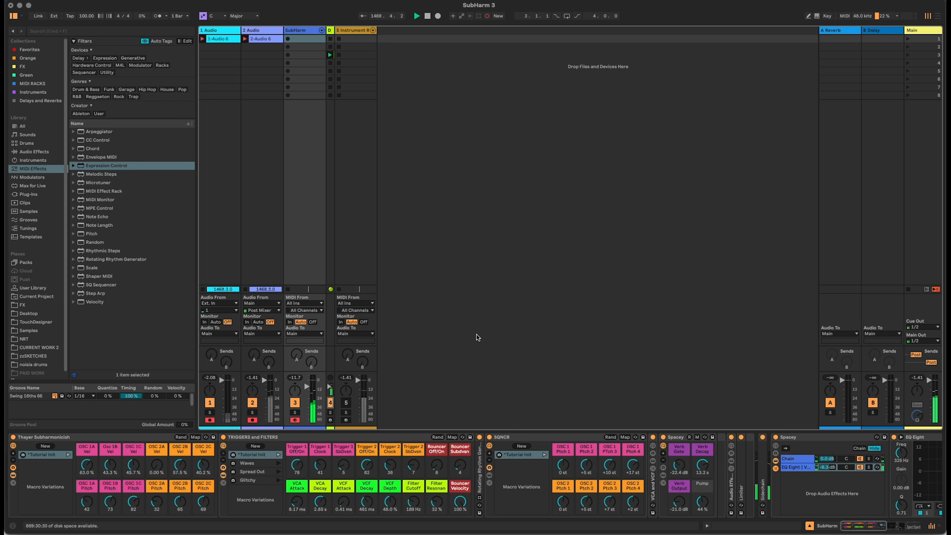
pyautogui.moveTo(826, 467); pyautogui.dragTo(826, 485)
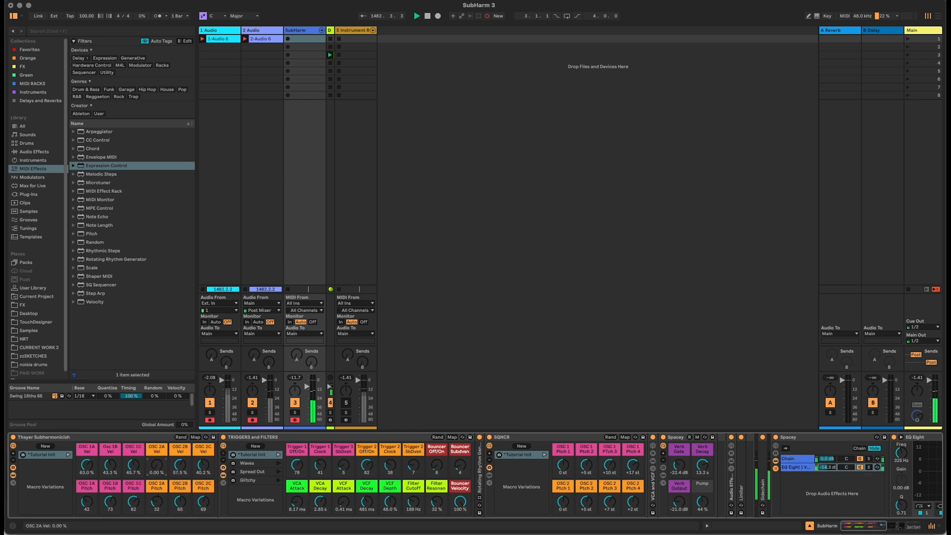
# - Set the oscillator velocity macros to 0 % for OSC 1A, 29.1 % for OSC 1C, 66.1 % for OSC 2A and 25.2 % for OSC 2C
pyautogui.moveTo(87, 466); pyautogui.dragTo(87, 518)
pyautogui.moveTo(158, 466); pyautogui.dragTo(135, 480)
pyautogui.moveTo(202, 466); pyautogui.dragTo(202, 479)
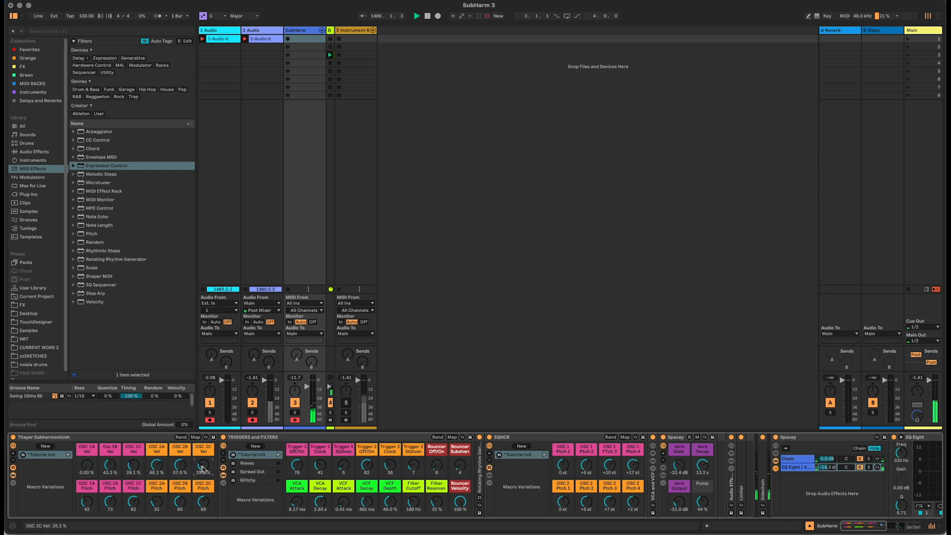
# - Set the VCF Decay macro to 1.29 s and the VCF Depth macro to 33.1 %
pyautogui.click(366, 502)
pyautogui.moveTo(366, 502); pyautogui.dragTo(367, 491)
pyautogui.click(390, 501)
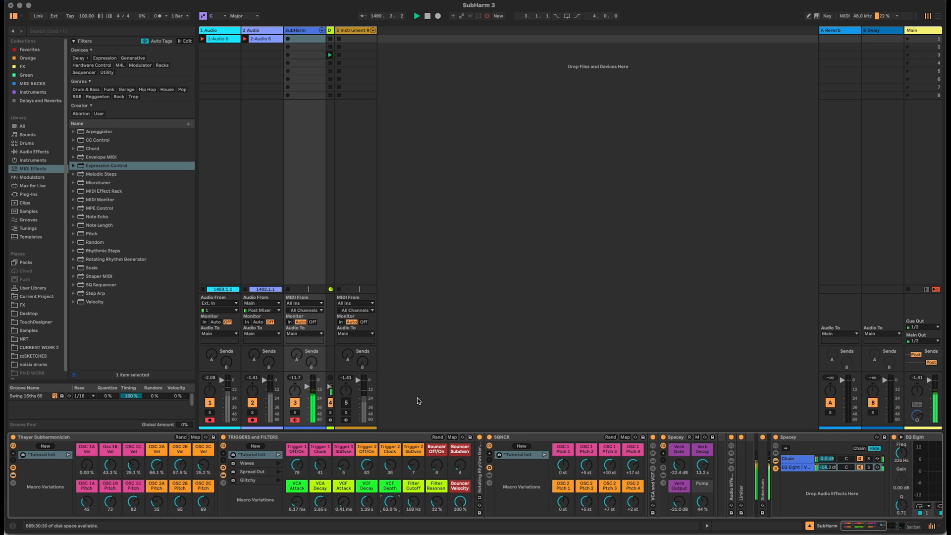
pyautogui.moveTo(390, 502); pyautogui.dragTo(390, 515)
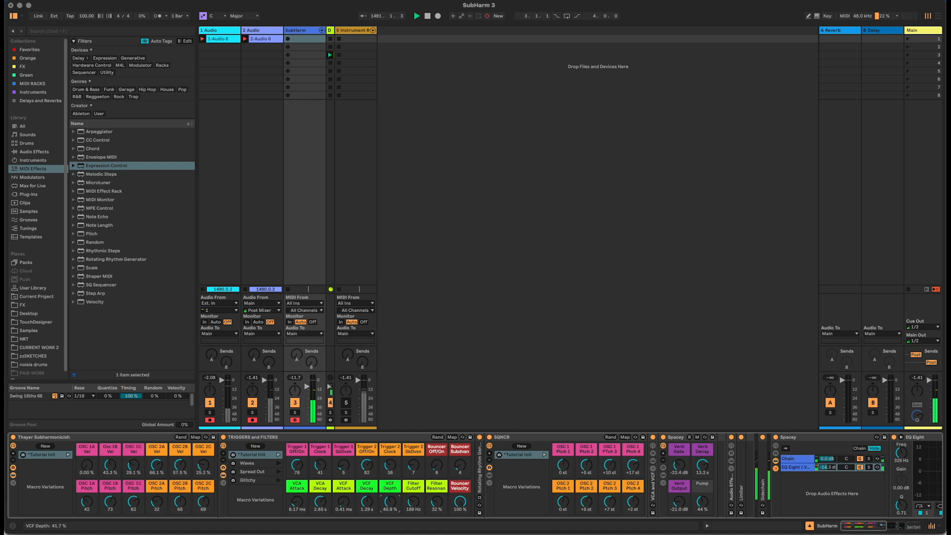
pyautogui.moveTo(390, 502); pyautogui.dragTo(390, 503)
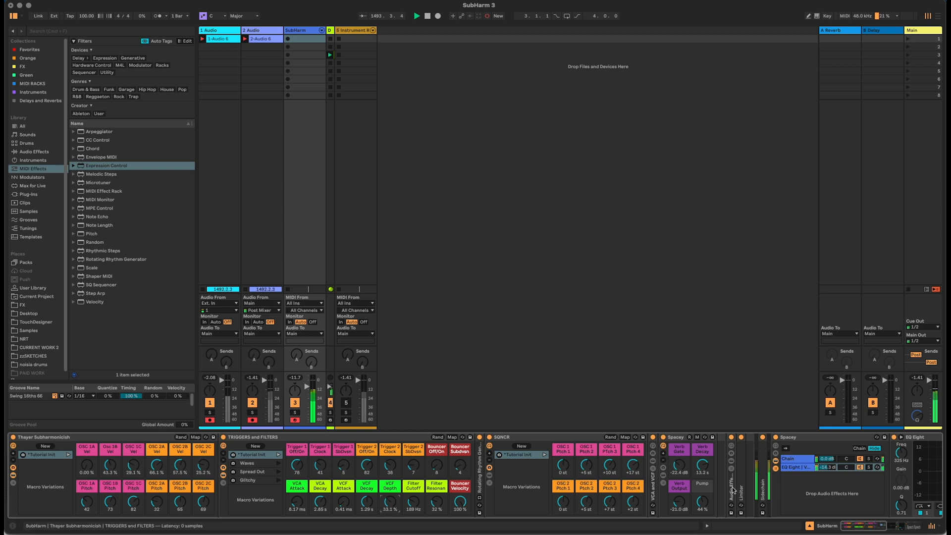
# - Fine-tune the volume of the EQ Eight chain in the Spacey rack slightly downward
pyautogui.moveTo(833, 468); pyautogui.dragTo(832, 472)
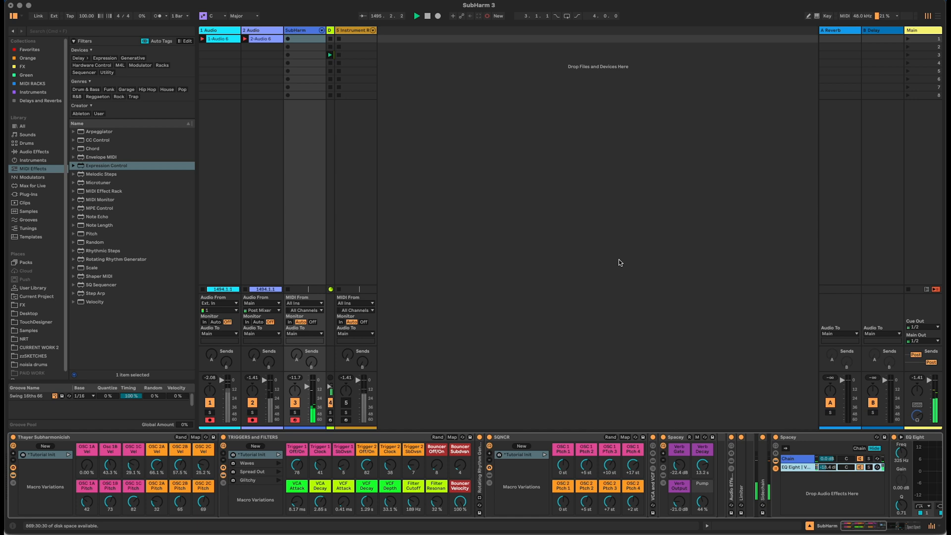